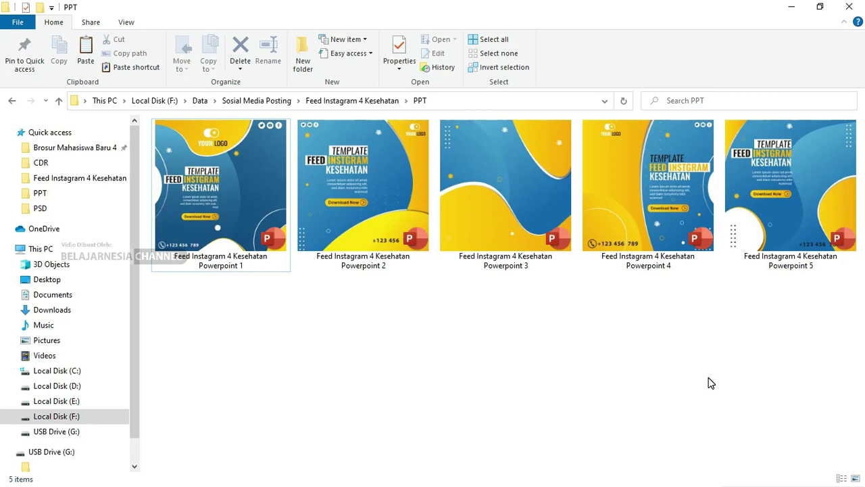
Step: Paste the two doctor photos, Model~1 and the Unsplash photo, into the PPT folder
click(351, 308)
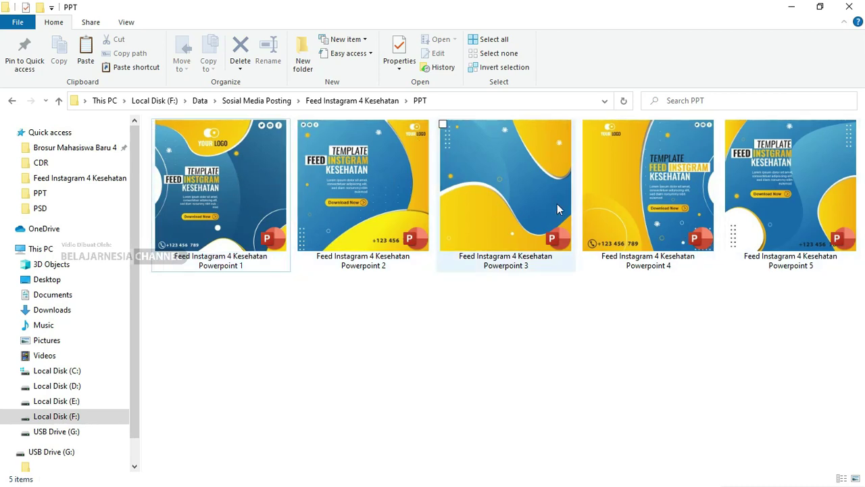
mouse_move(685, 203)
key(ctrl+v)
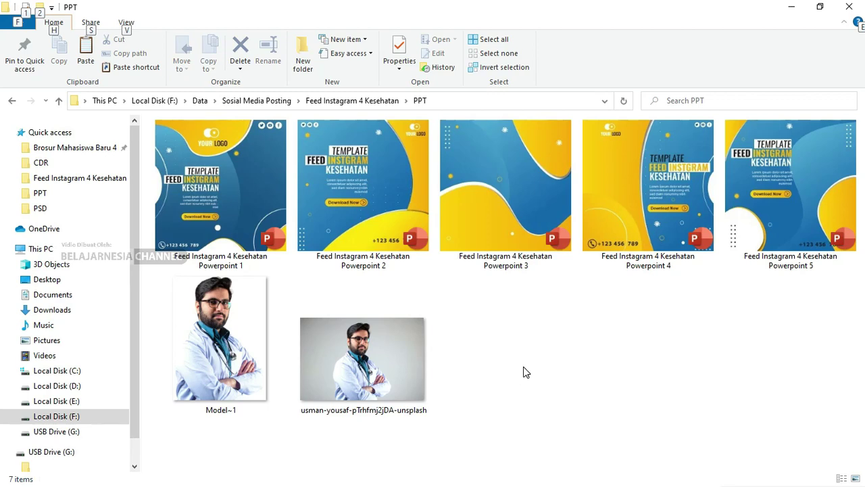
double_click(405, 351)
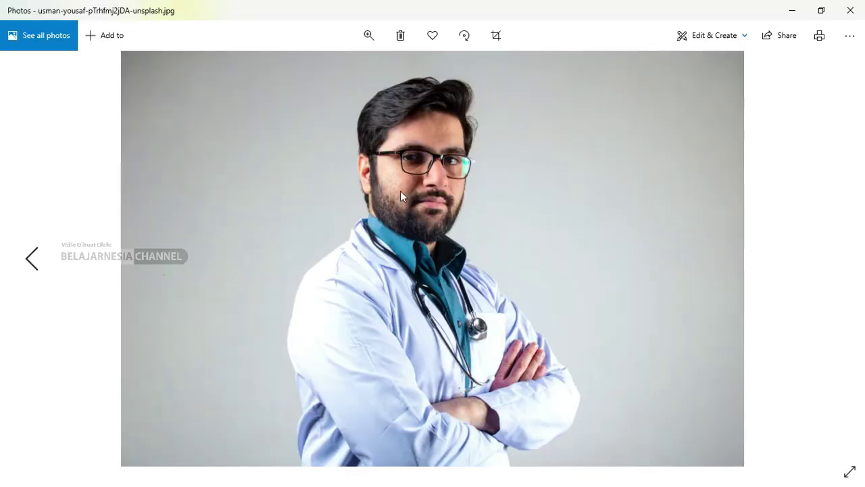
click(850, 10)
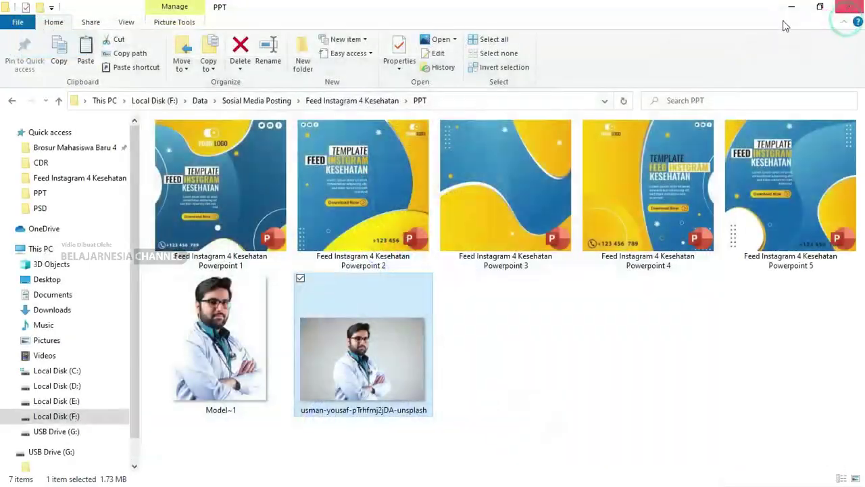
double_click(254, 297)
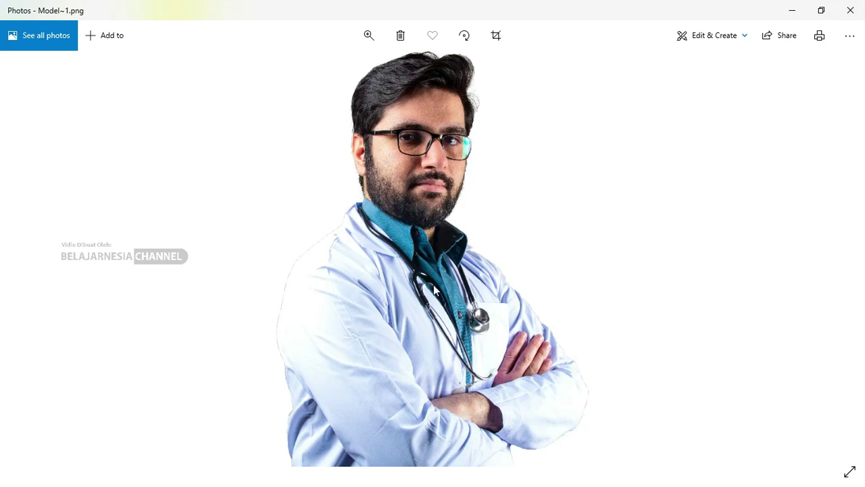
click(854, 11)
Step: Open the Feed Instagram 4 Kesehatan Powerpoint 1 and 2 templates from the folder
click(586, 329)
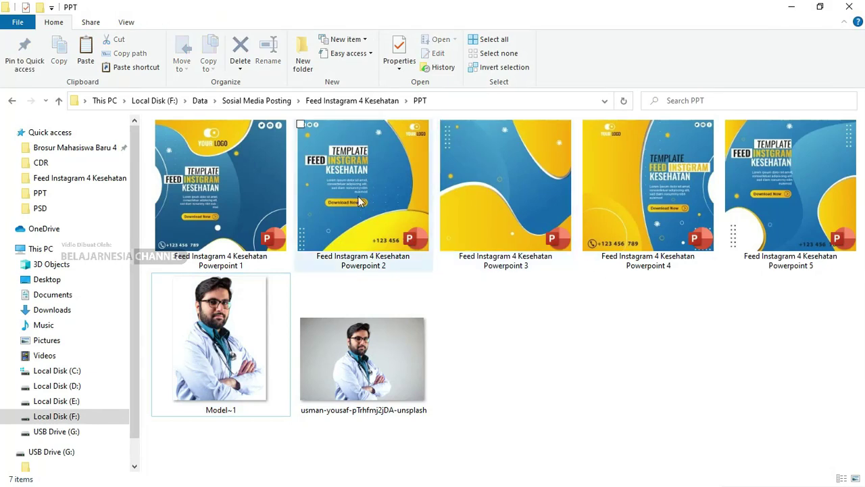
click(257, 166)
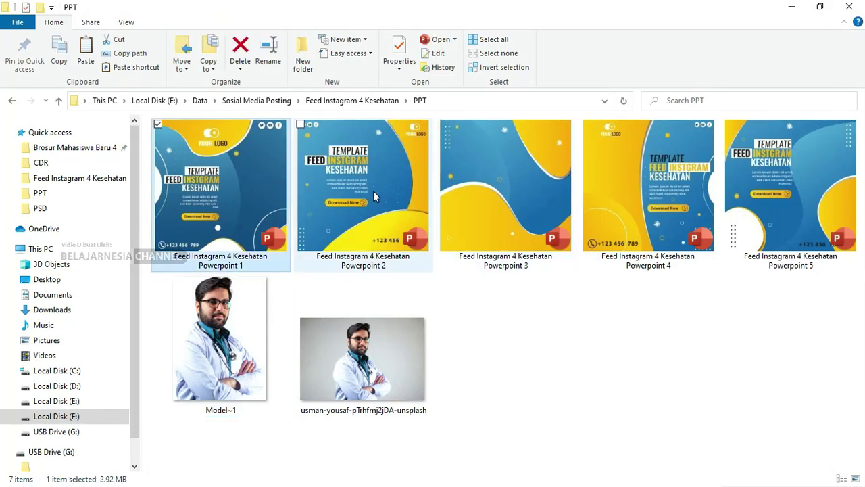
ctrl+click(338, 177)
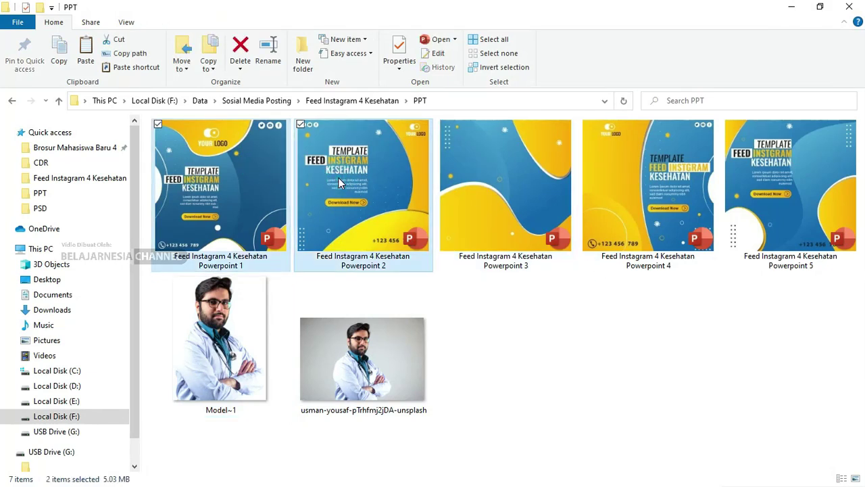
right_click(340, 178)
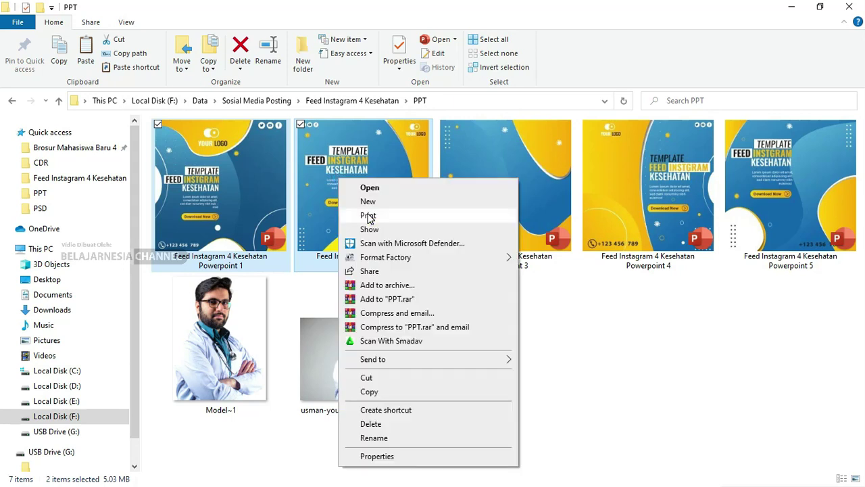
key(Escape)
Step: Open the Powerpoint 3 through 5 templates as well
click(501, 218)
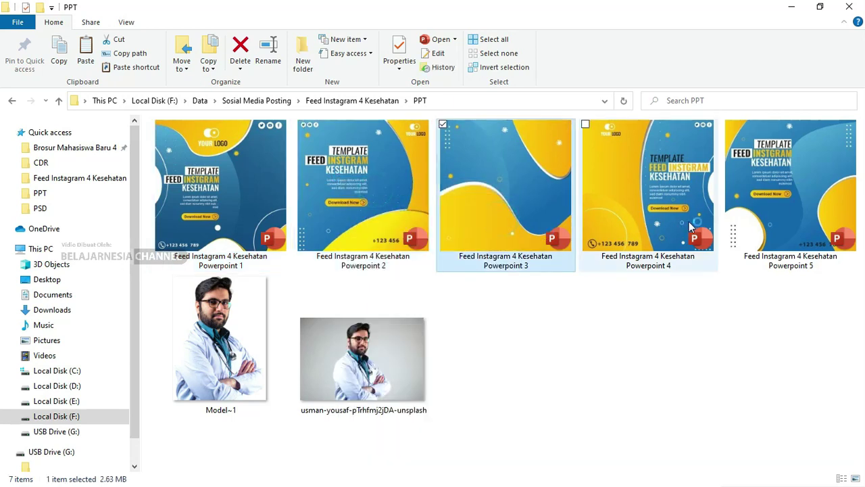
shift+click(797, 196)
right_click(807, 203)
click(805, 209)
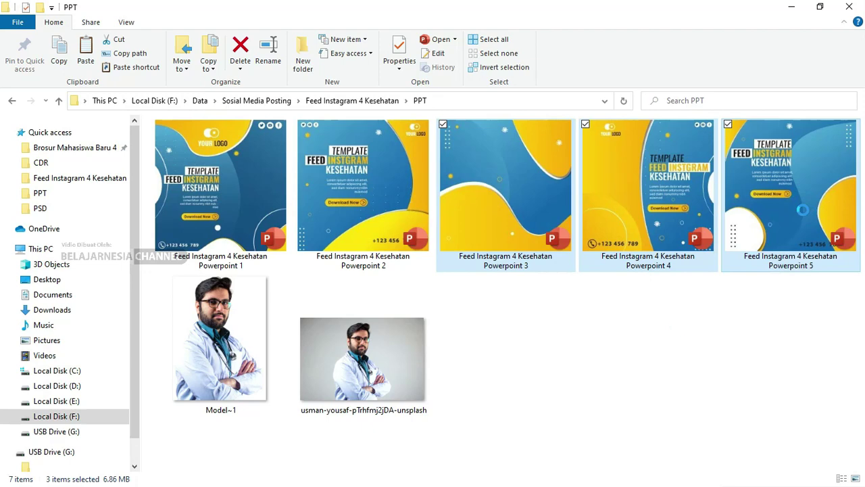
click(676, 326)
Step: Hide Explorer, maximize the Powerpoint 4 and 3 windows, then cycle to Powerpoint 2 and maximize it
click(794, 8)
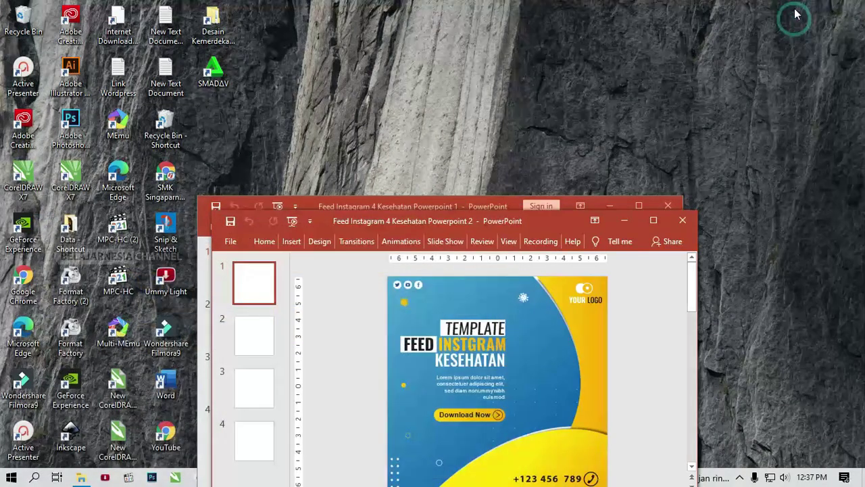
click(668, 237)
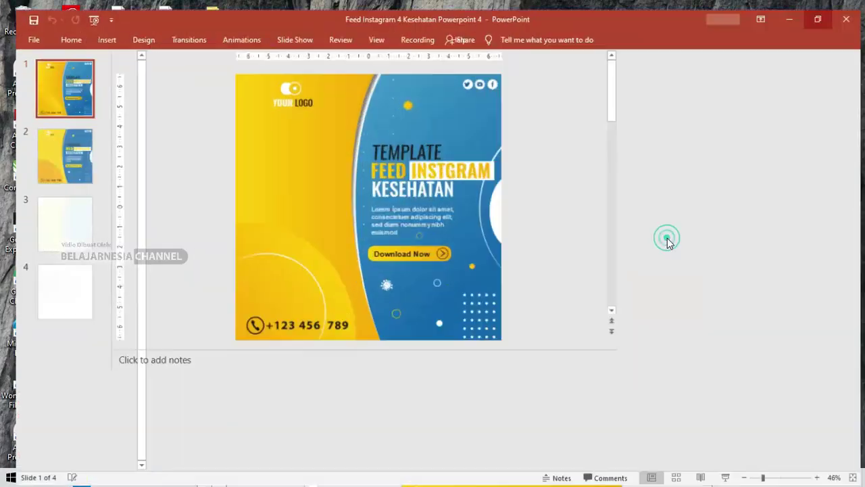
key(alt+Tab)
key(alt+Tab)
key(alt+Tab)
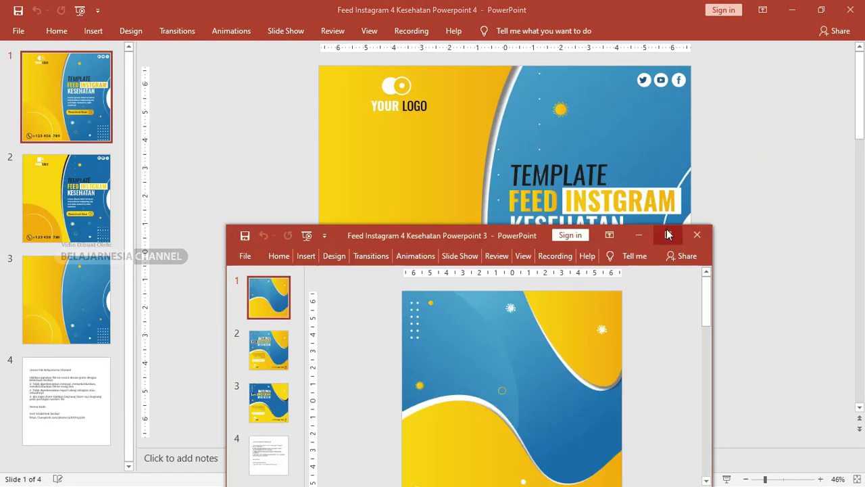
click(668, 235)
key(alt+Tab)
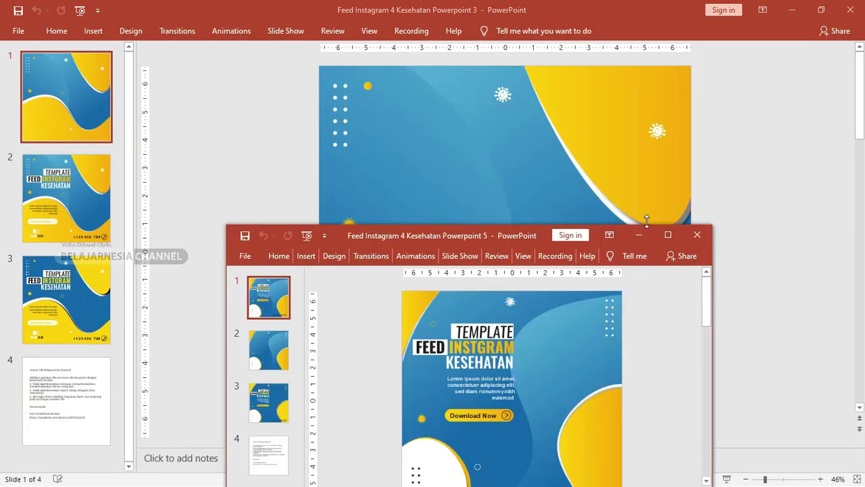
key(alt+Tab)
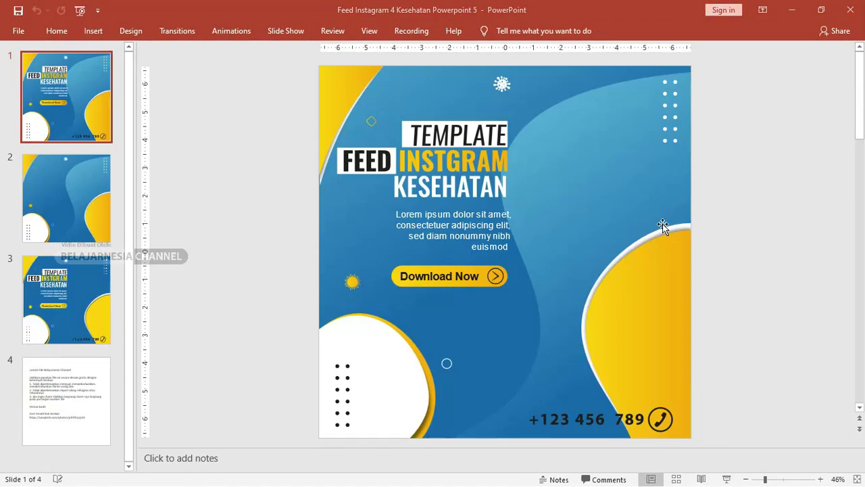
key(alt+Tab)
key(alt+Tab)
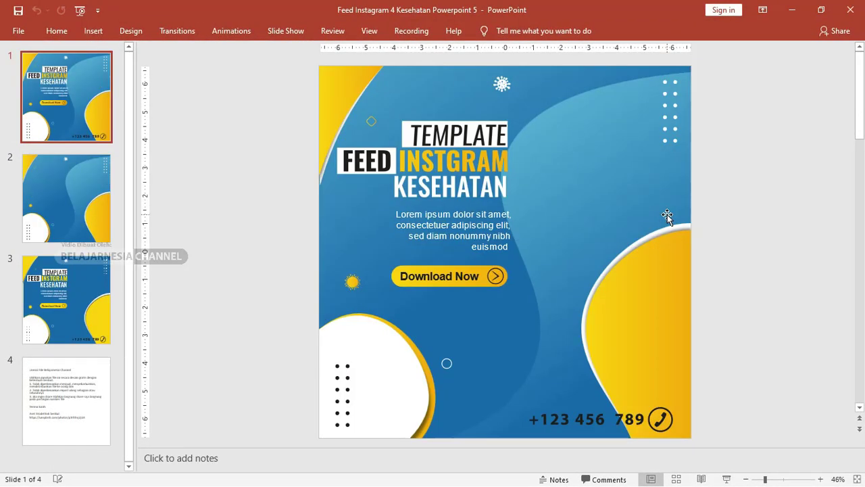
key(alt+Tab)
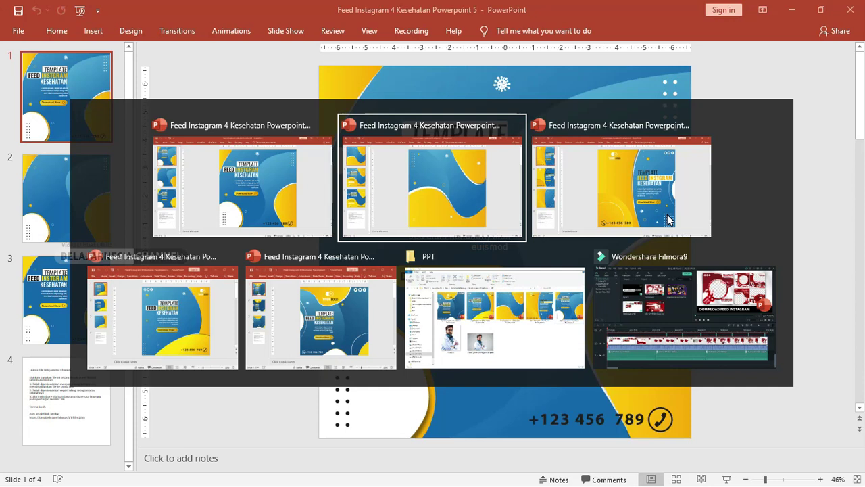
key(alt+Tab)
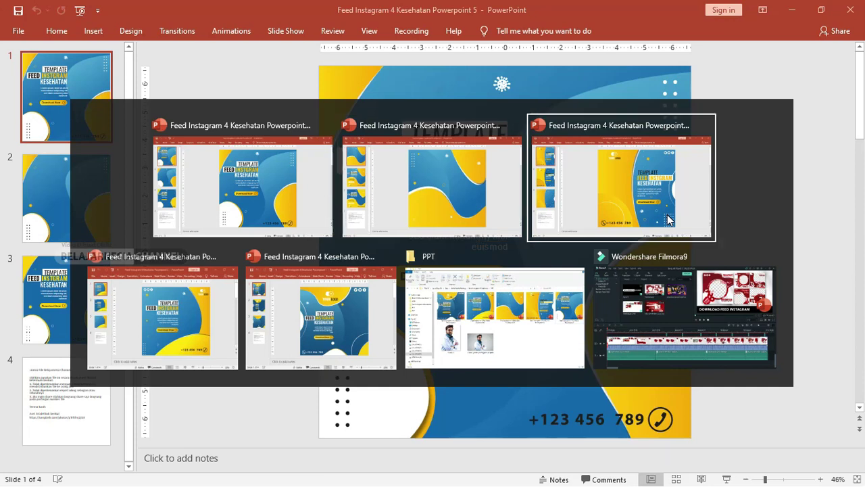
key(alt+Tab)
key(alt+Tab)
key(alt+Tab)
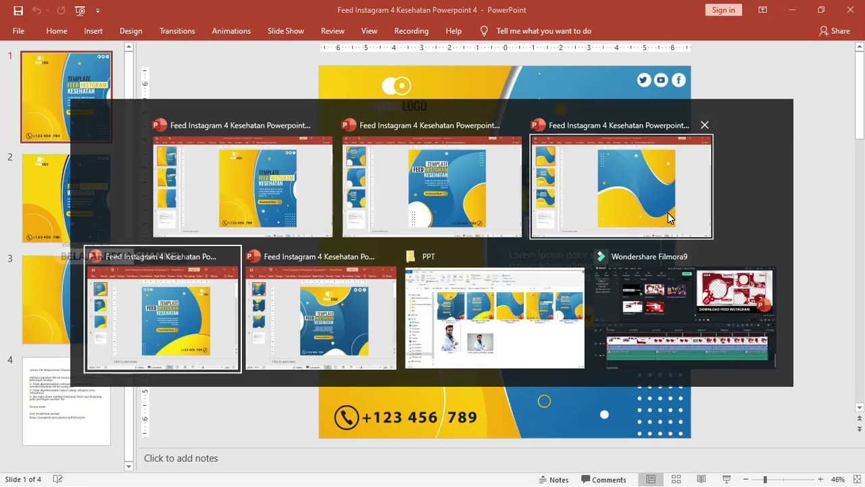
click(659, 221)
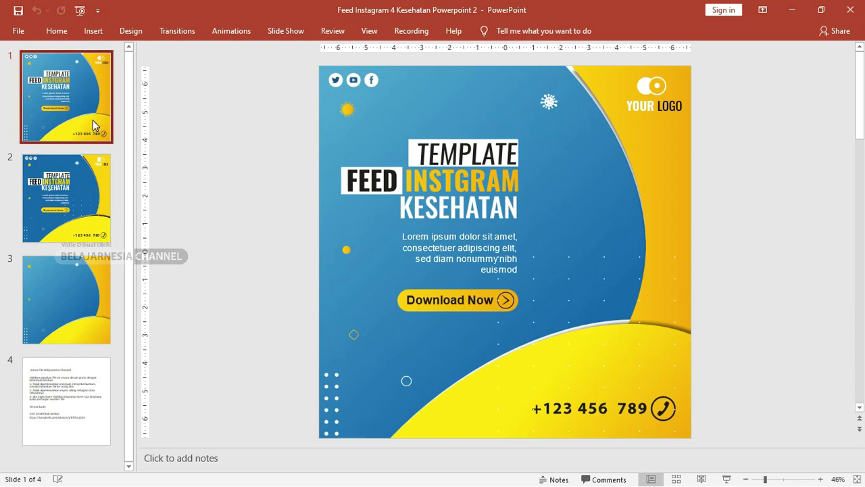
Step: Browse Powerpoint 2's slides, undoing an accidental move of slide 1's background picture
click(53, 221)
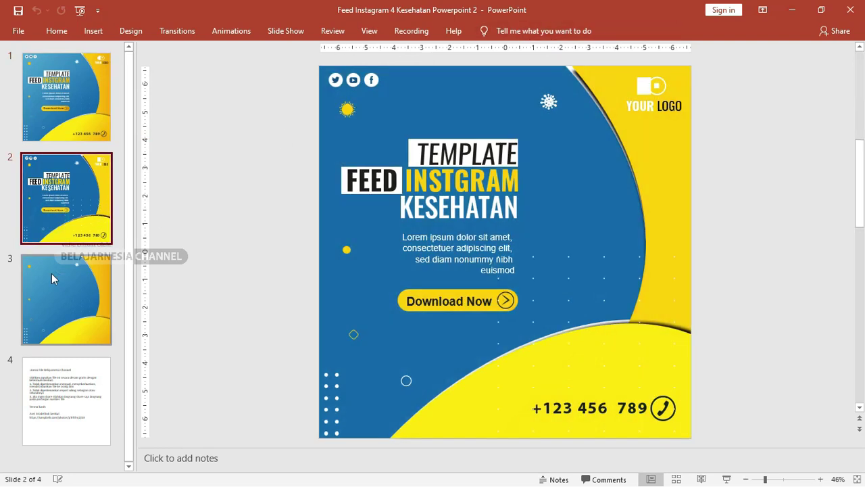
click(50, 275)
click(87, 112)
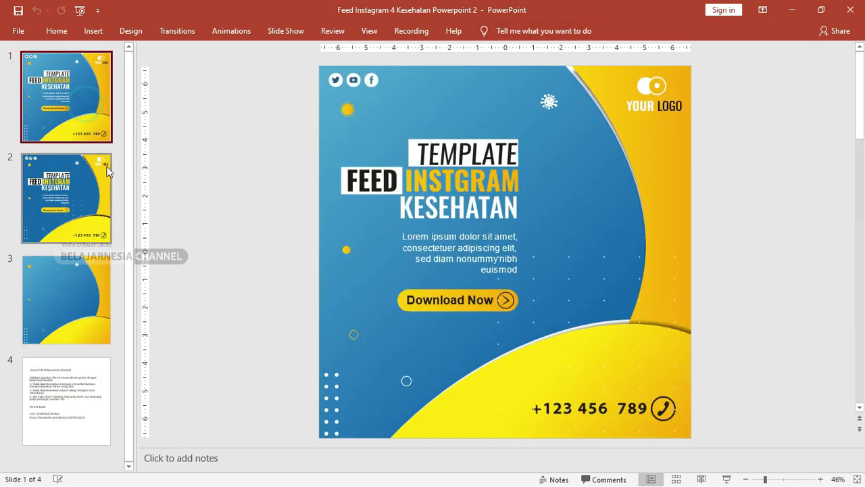
click(471, 181)
drag(471, 181, 482, 181)
key(ctrl+z)
Step: Inspect the objects on slides 2 and 3, and move slide 2 below slide 3
click(84, 180)
click(448, 177)
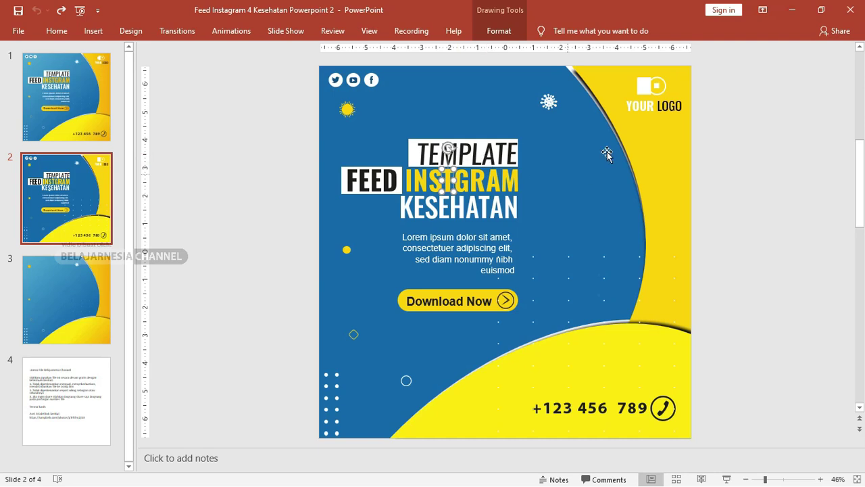
click(62, 291)
click(537, 259)
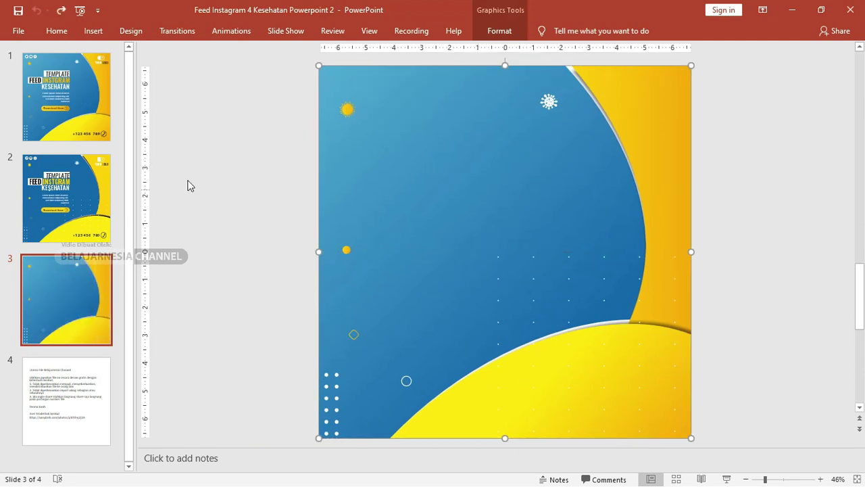
drag(74, 228, 74, 326)
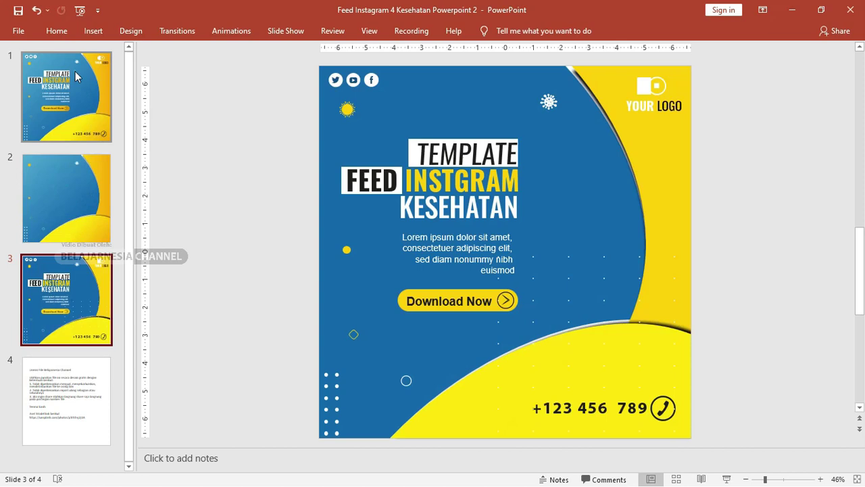
Step: Review the reordered slides, undoing an accidental move of slide 3's yellow wave shape
click(67, 96)
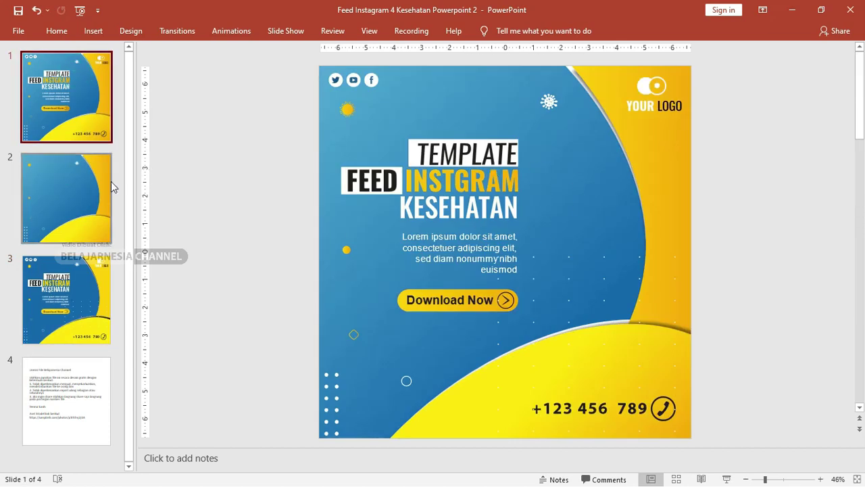
click(109, 202)
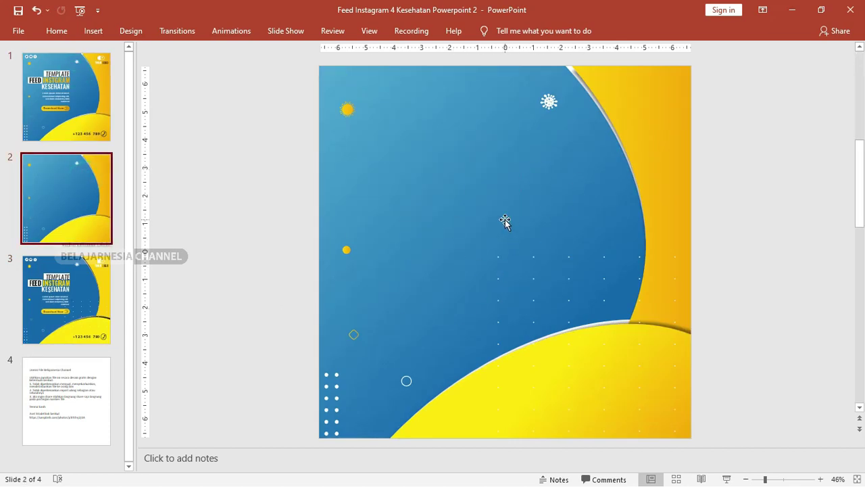
click(90, 332)
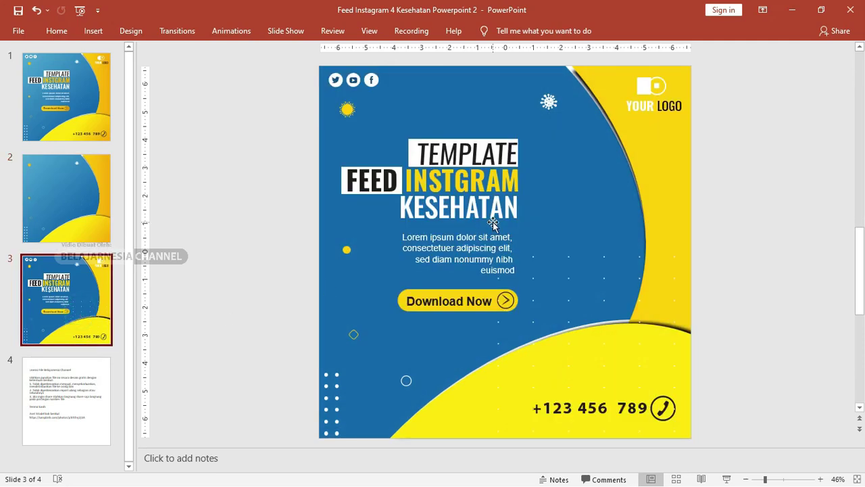
drag(615, 345, 584, 346)
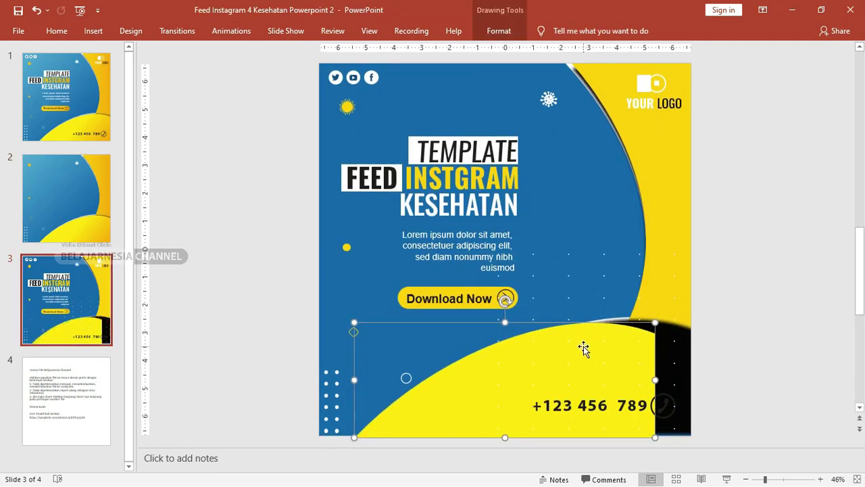
key(ctrl+z)
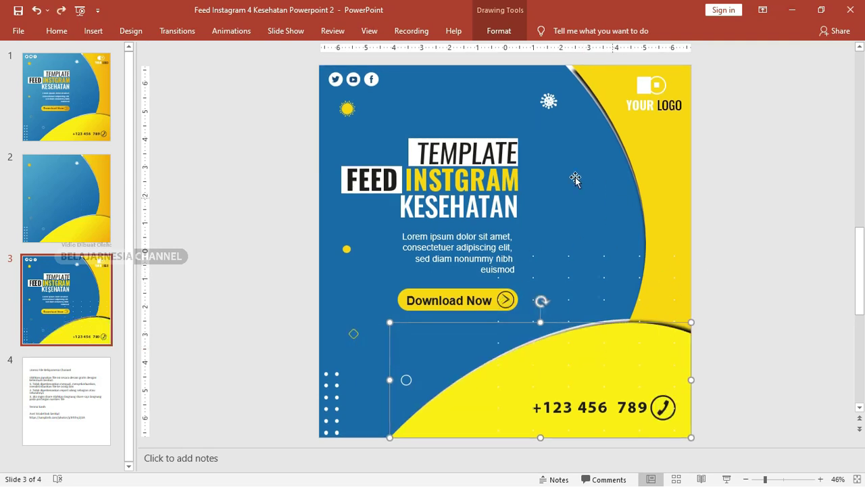
Step: Minimize Powerpoint 2 and scroll Powerpoint 4 down to its slide 2
click(792, 9)
scroll(184, 120, down, 1)
scroll(184, 120, down, 1)
Step: Close Powerpoint 4 and browse Powerpoint 5's slides, including slide 4's licence text box
scroll(184, 119, up, 1)
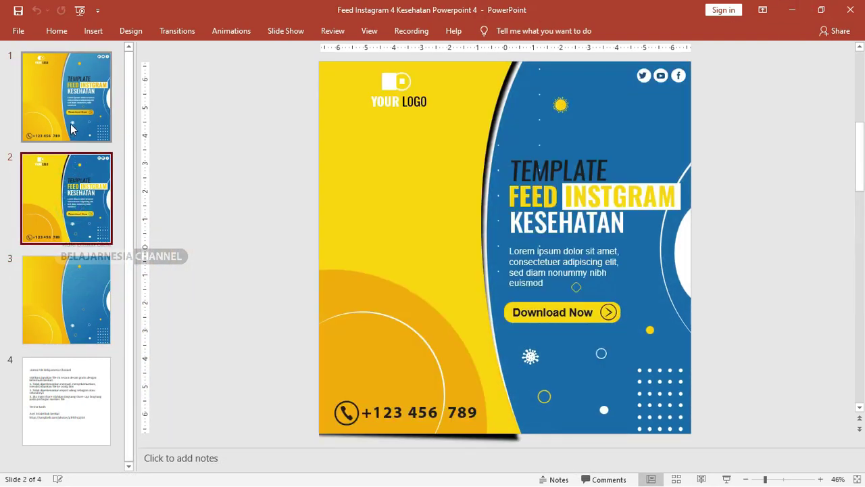
click(851, 10)
click(95, 196)
click(90, 290)
click(83, 397)
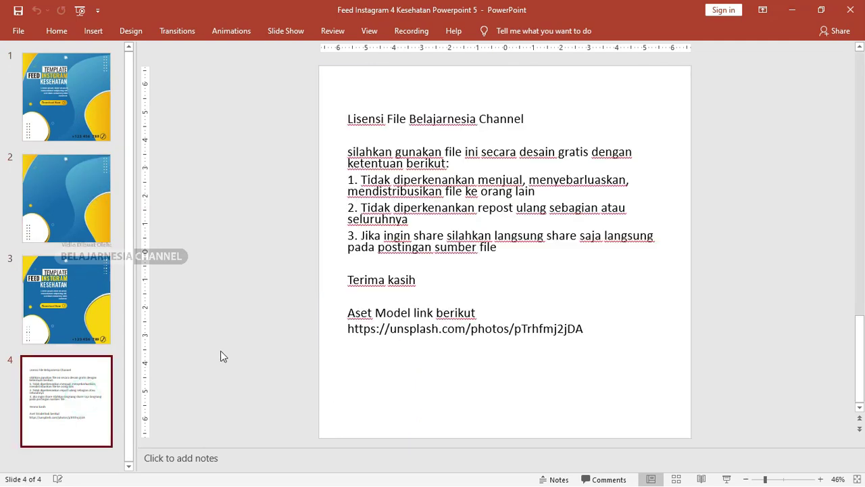
click(491, 180)
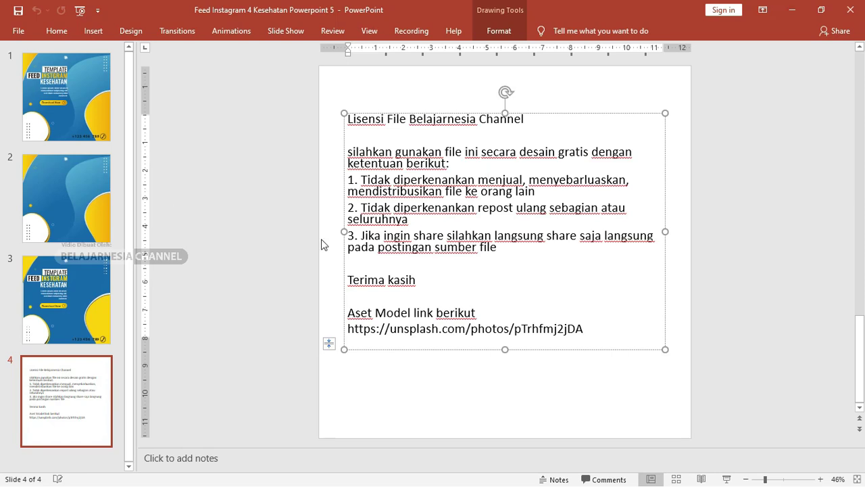
click(61, 196)
Step: Close the Powerpoint 3 and 1 windows, then restore Powerpoint 5 on slide 1
click(788, 12)
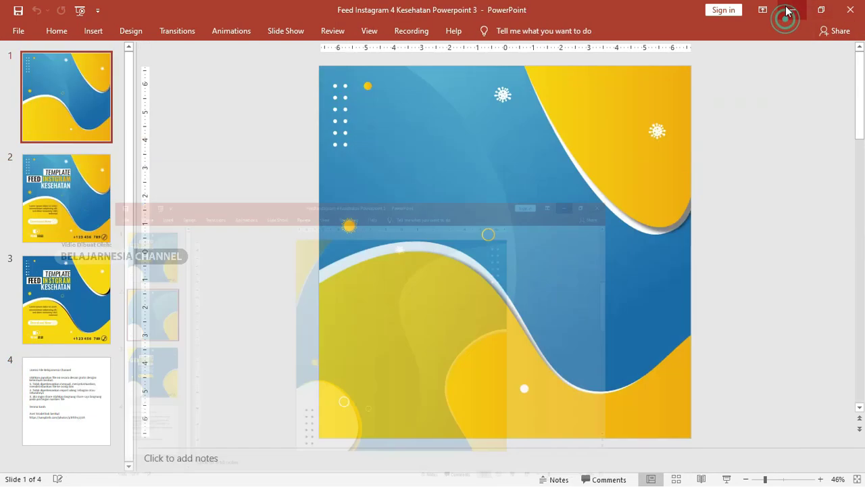
click(850, 9)
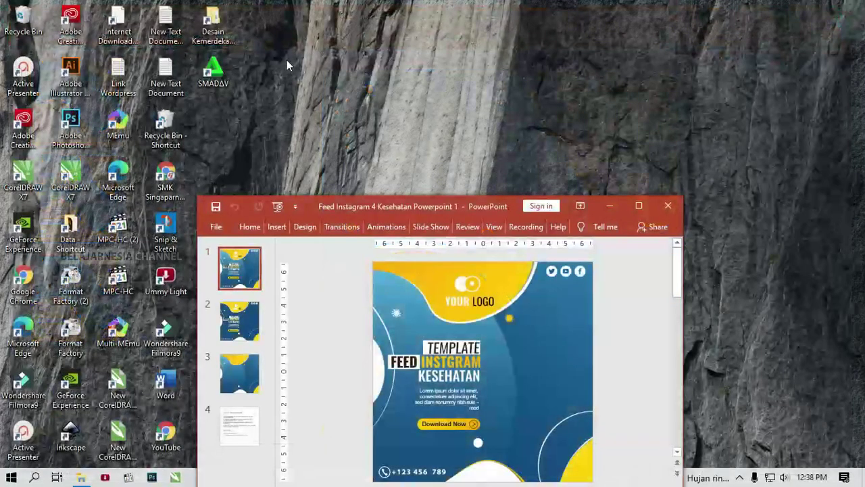
click(666, 206)
mouse_move(274, 478)
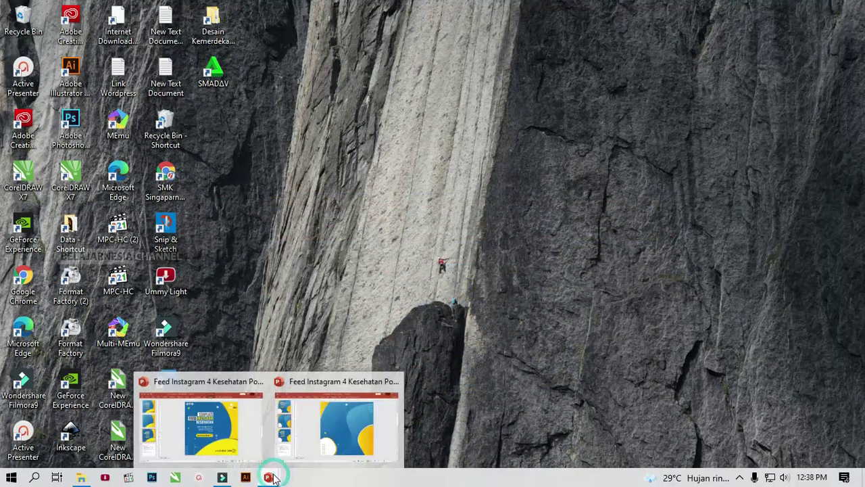
mouse_move(315, 455)
click(342, 436)
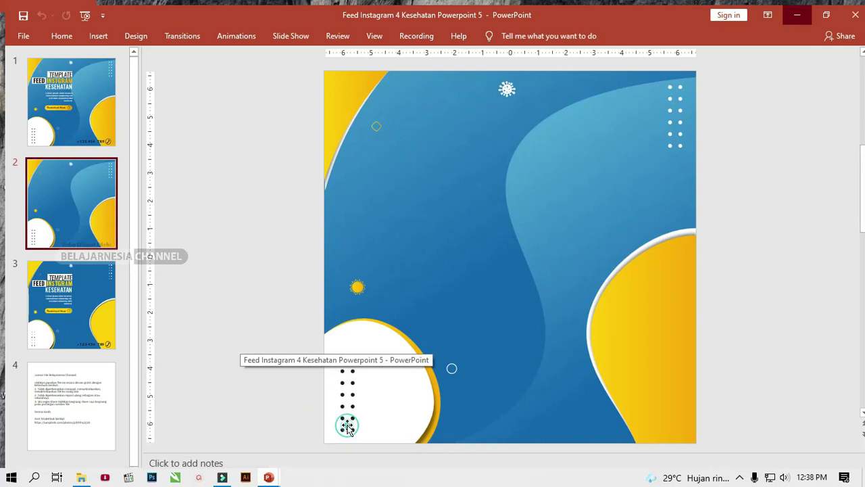
click(89, 117)
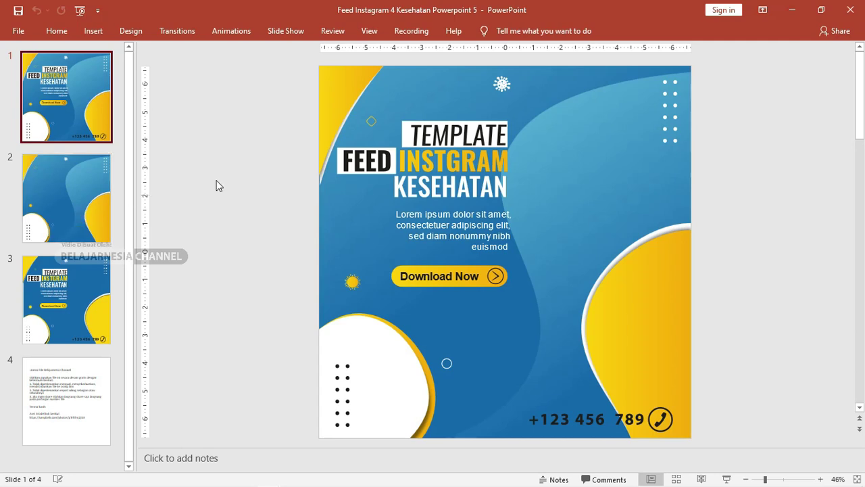
Step: Inspect slide 1's background picture via Change Graphic > From a File, then cancel
click(389, 183)
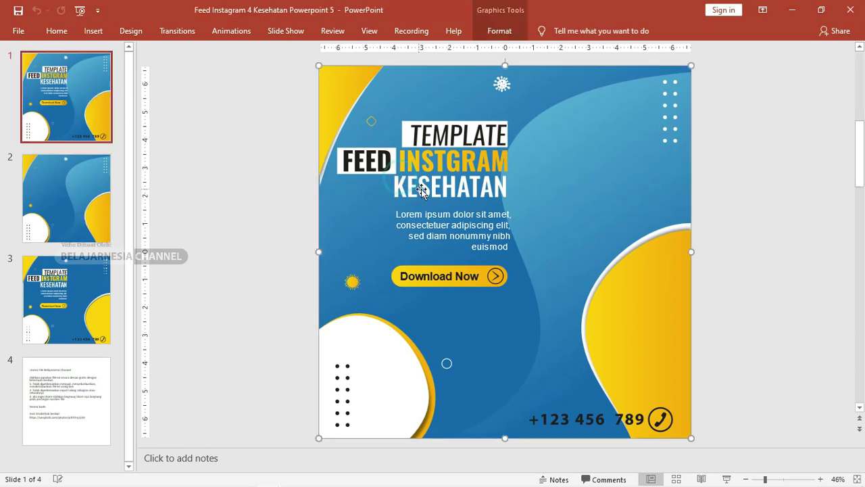
key(Right)
key(ctrl+z)
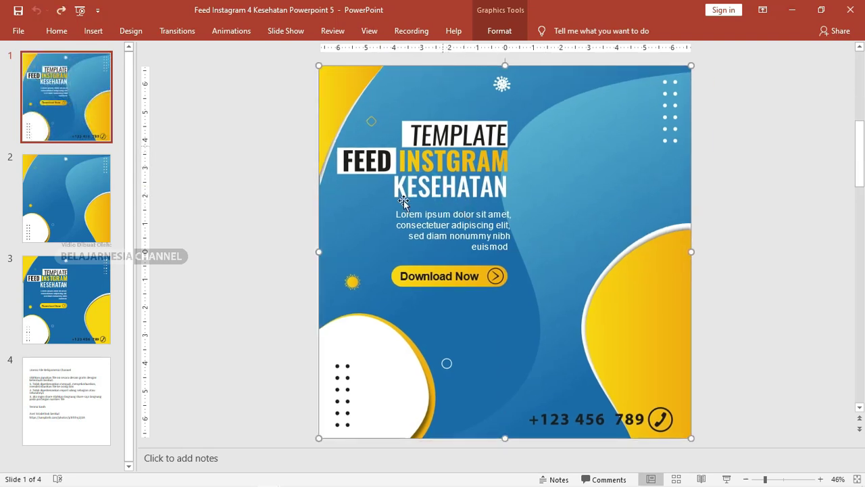
right_click(442, 129)
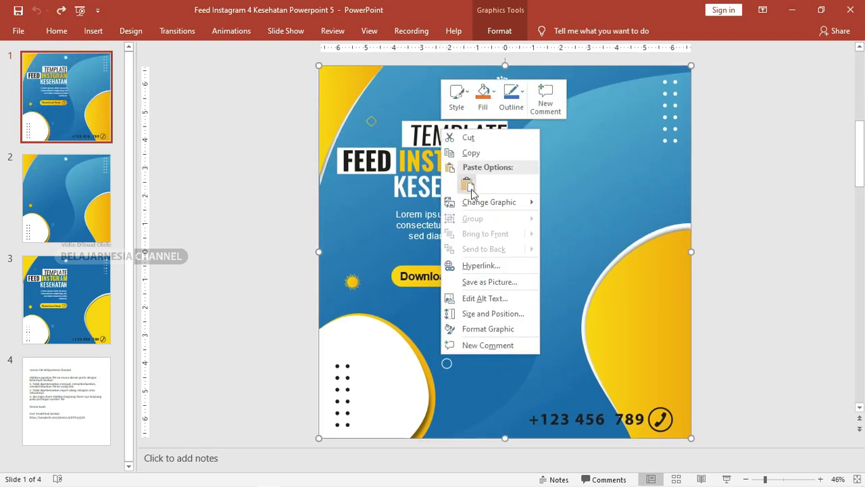
mouse_move(493, 202)
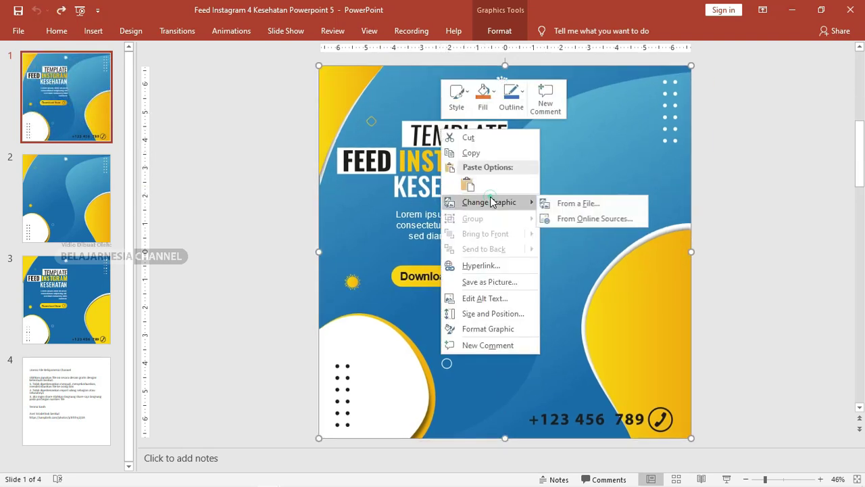
click(572, 205)
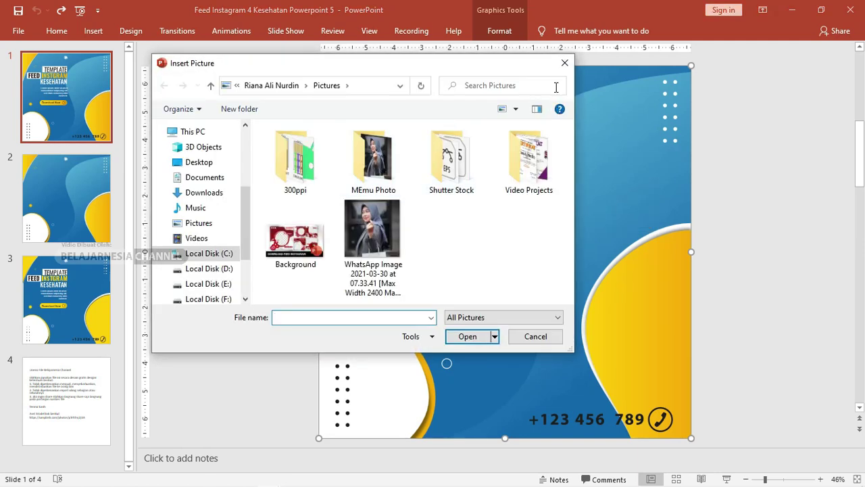
click(565, 63)
Step: Check slide 2's full-slide graphic, then go to slide 3
click(92, 193)
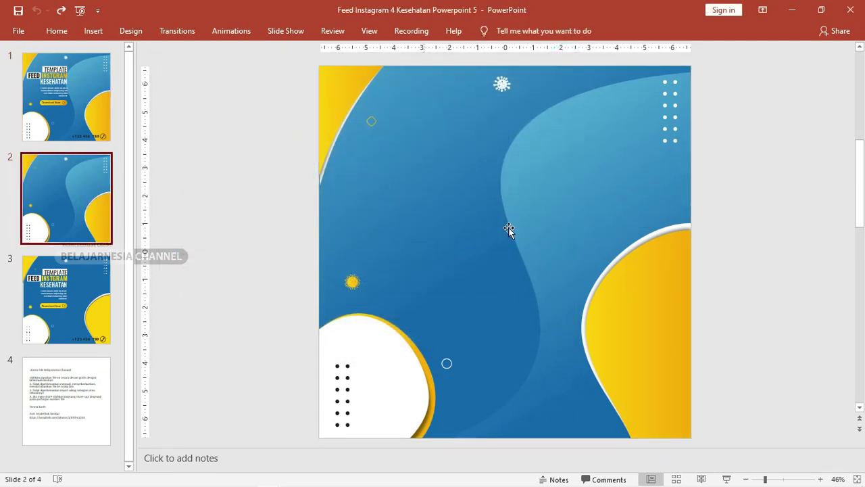
click(508, 230)
click(786, 236)
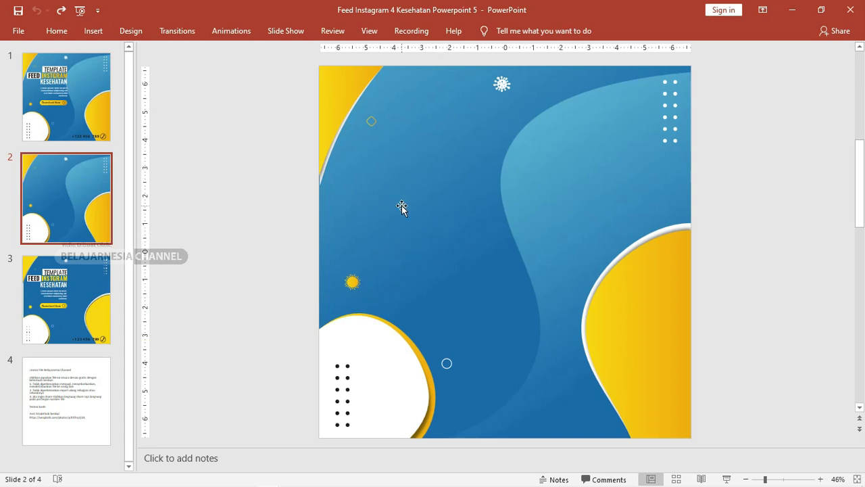
click(77, 274)
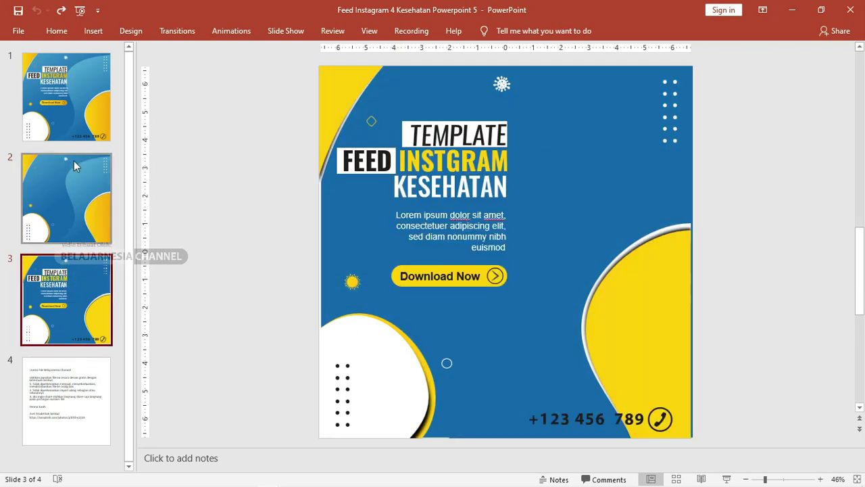
click(575, 154)
drag(576, 169, 655, 174)
key(ctrl+z)
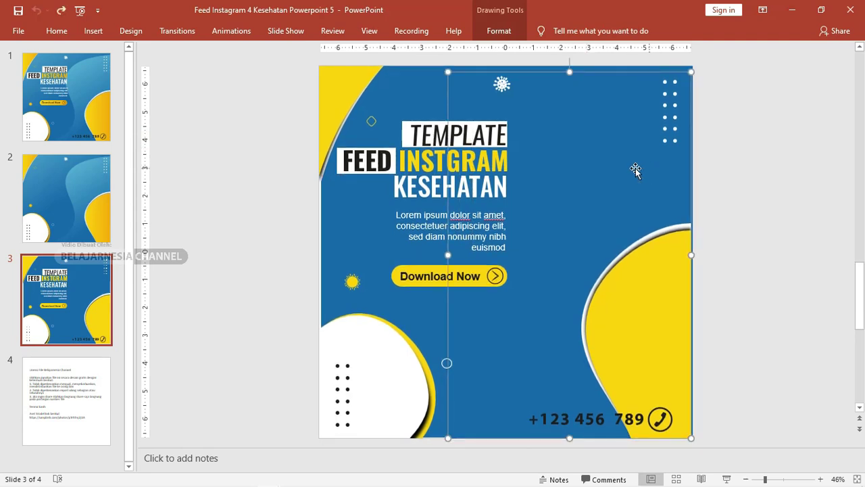
drag(348, 214, 221, 214)
key(ctrl+z)
drag(632, 342, 678, 318)
key(ctrl+z)
drag(641, 189, 674, 195)
key(ctrl+z)
click(506, 31)
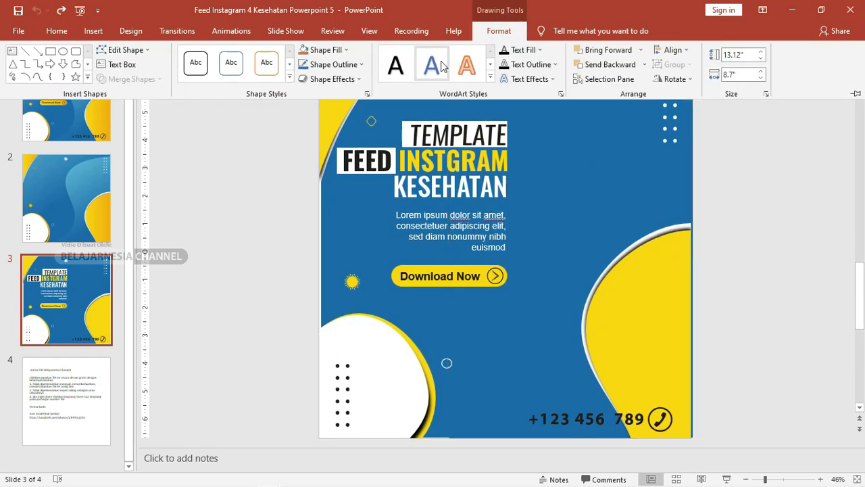
click(346, 50)
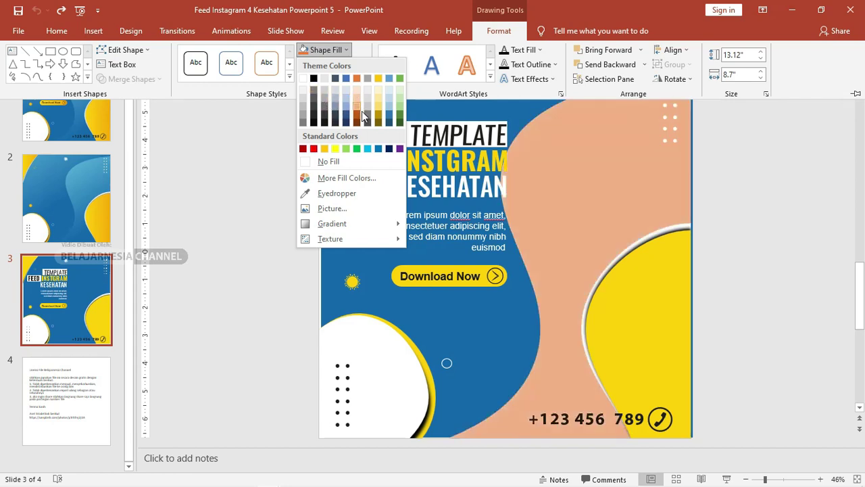
click(765, 179)
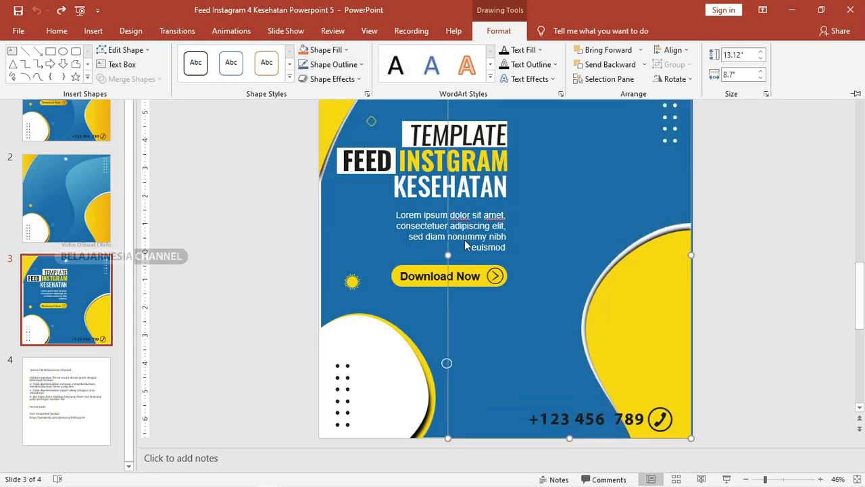
scroll(470, 243, down, 2)
scroll(549, 187, up, 2)
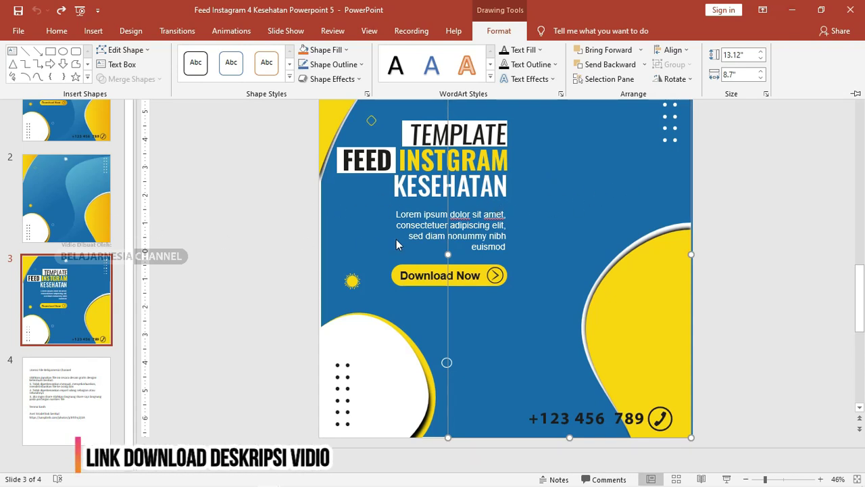
key(ctrl+F1)
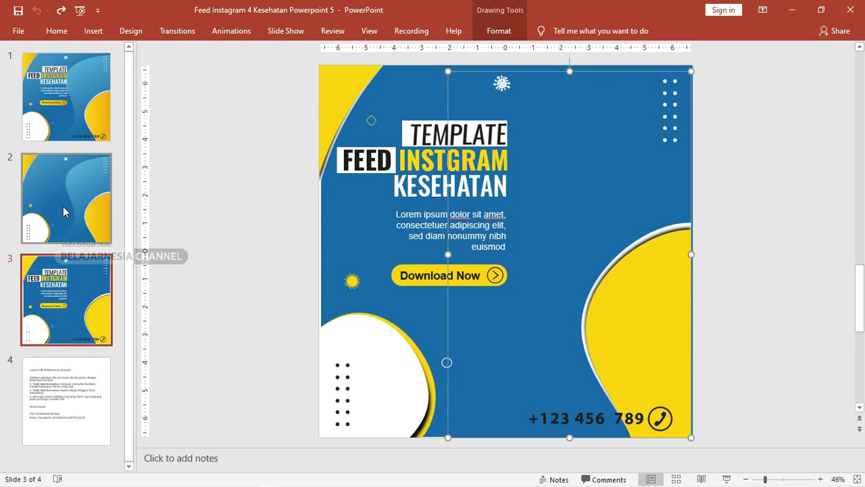
Step: Move slide 1 between slides 2 and 3 and paste the slide picture beside slide 3
click(63, 207)
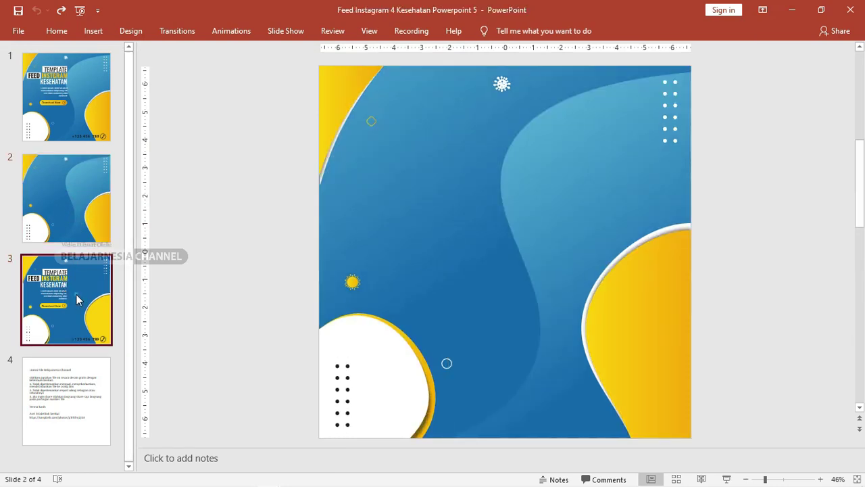
click(76, 299)
drag(93, 131, 90, 212)
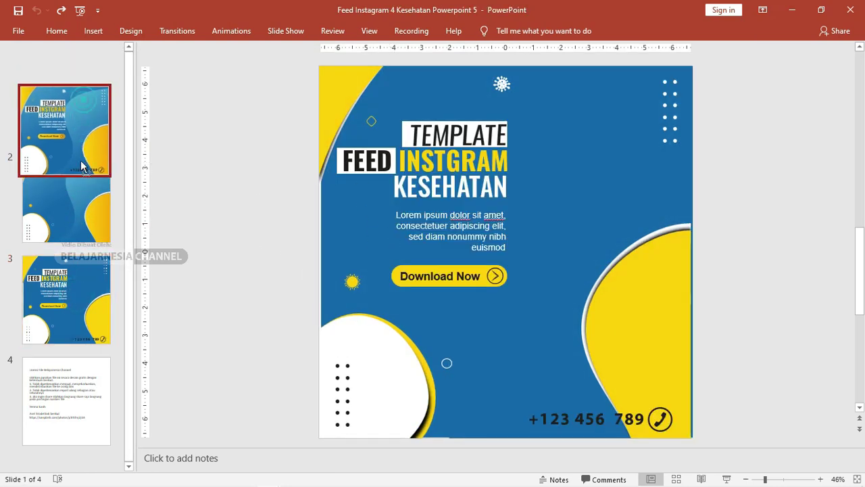
click(460, 172)
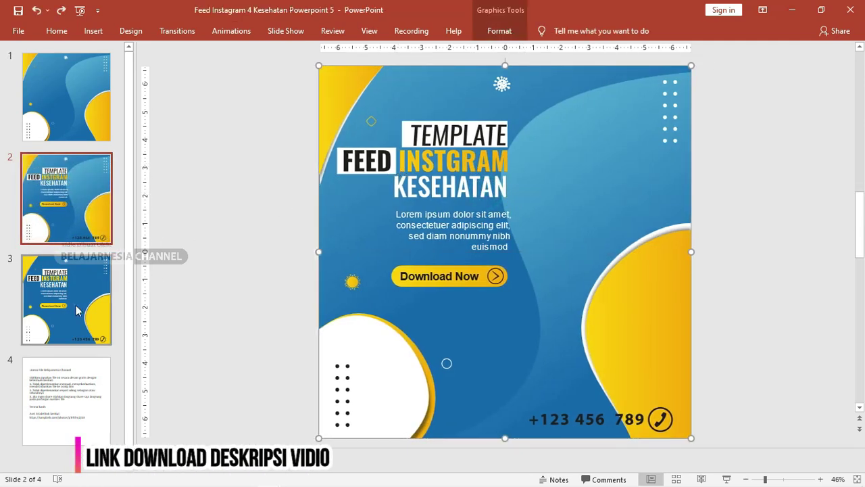
scroll(334, 194, down, 1)
scroll(546, 257, down, 3)
key(ctrl+v)
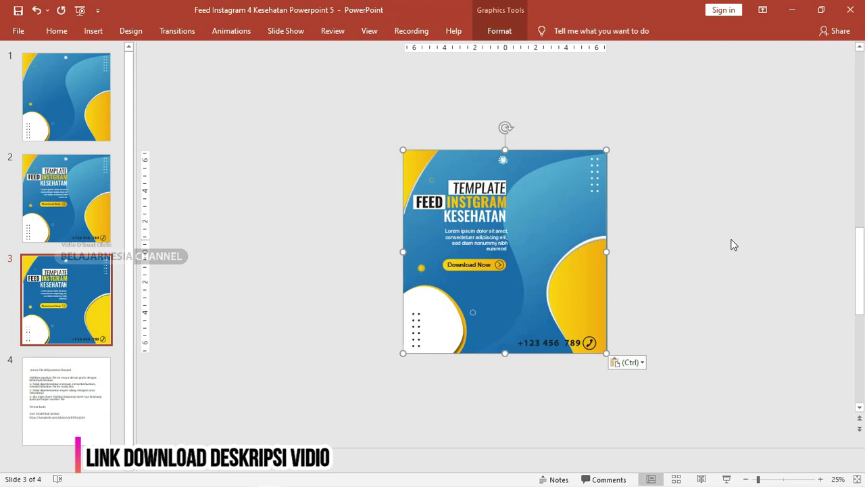
drag(573, 221, 813, 222)
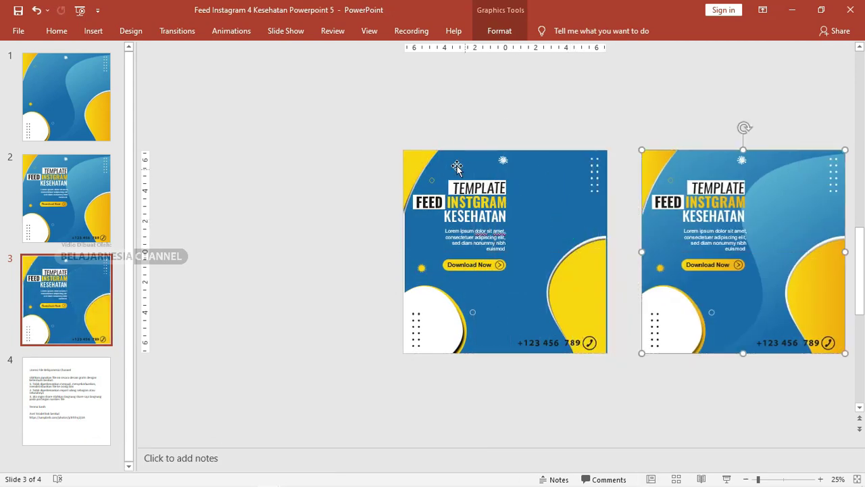
Step: Undo the black picture placement so the yellow curve sits at the lower right again
scroll(534, 240, up, 1)
scroll(534, 240, up, 1)
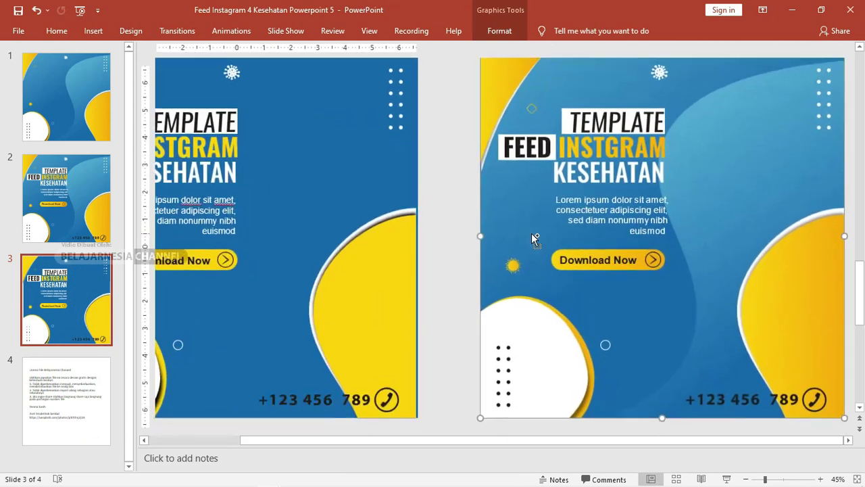
scroll(535, 240, down, 1)
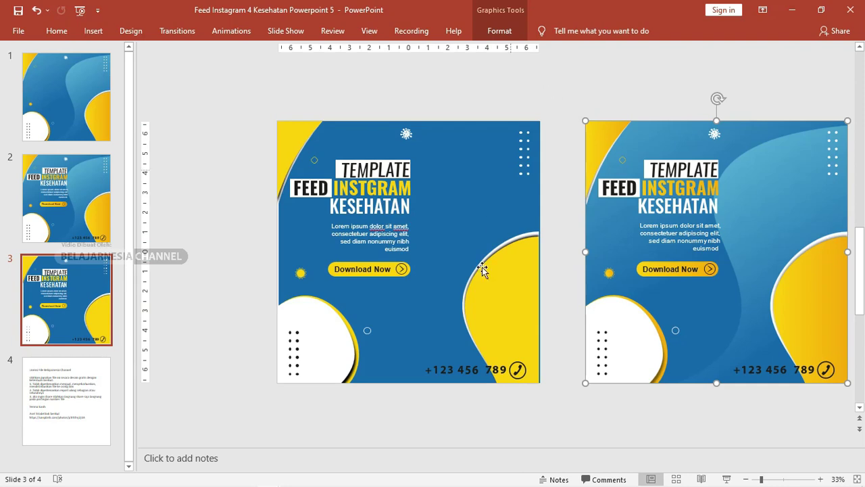
drag(482, 269, 548, 280)
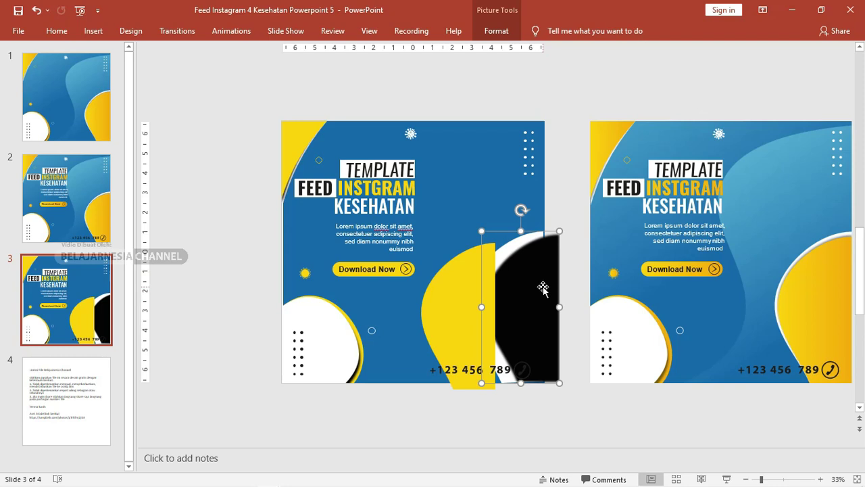
key(Left)
key(Left)
key(Left)
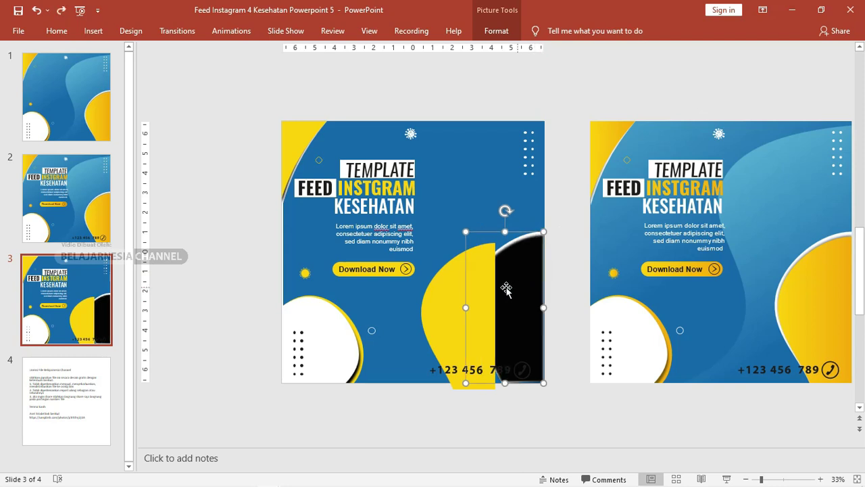
key(ctrl+z)
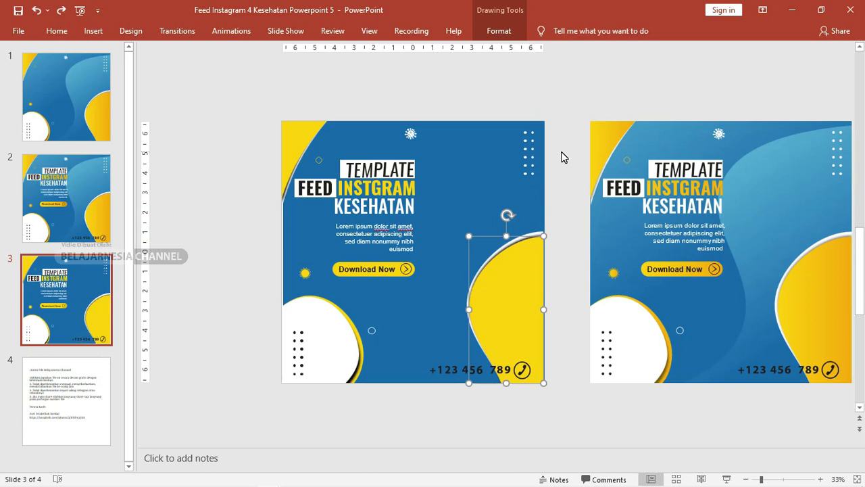
click(546, 97)
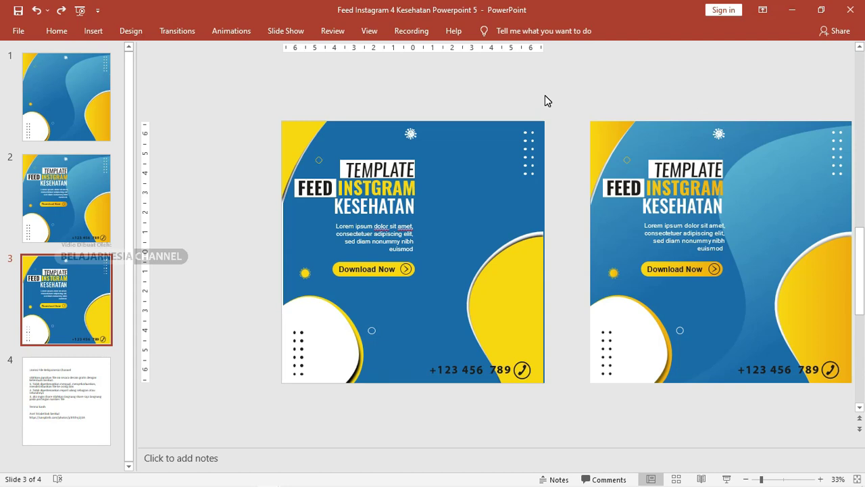
Step: Delete the TEMPLATE FEED INSTGRAM KESEHATAN heading and lorem ipsum text, then shift the white rectangle right and down
click(398, 169)
scroll(399, 169, up, 2)
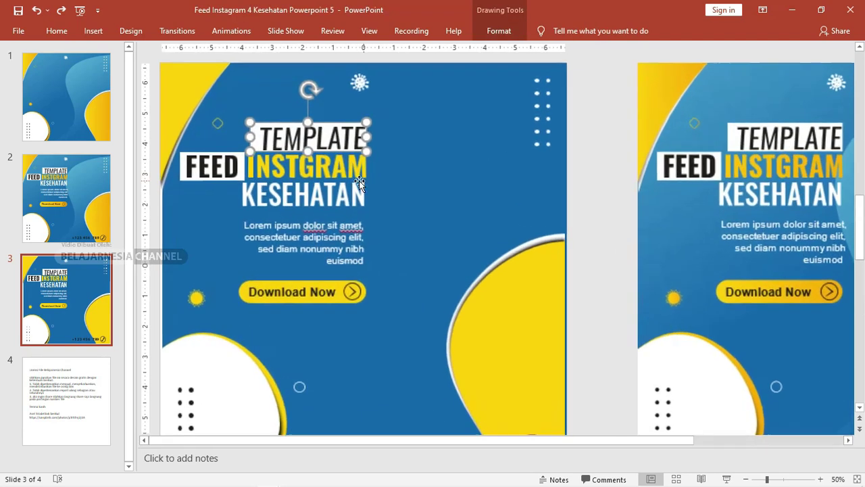
click(320, 172)
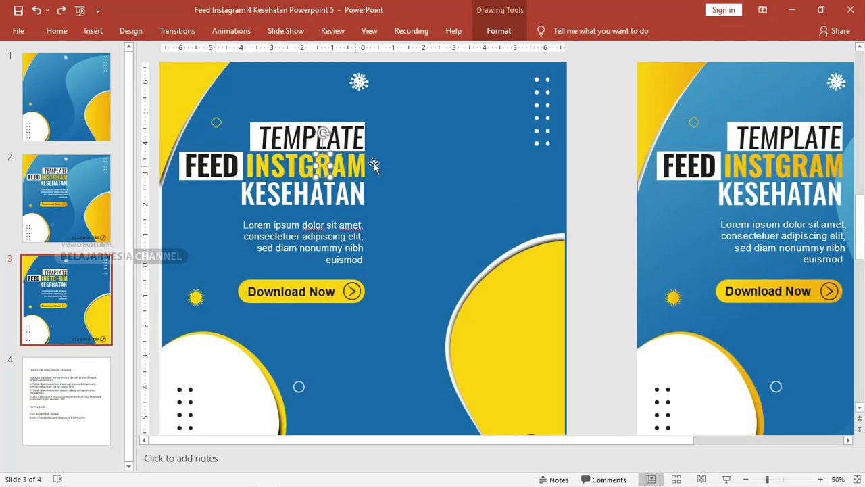
scroll(374, 163, down, 2)
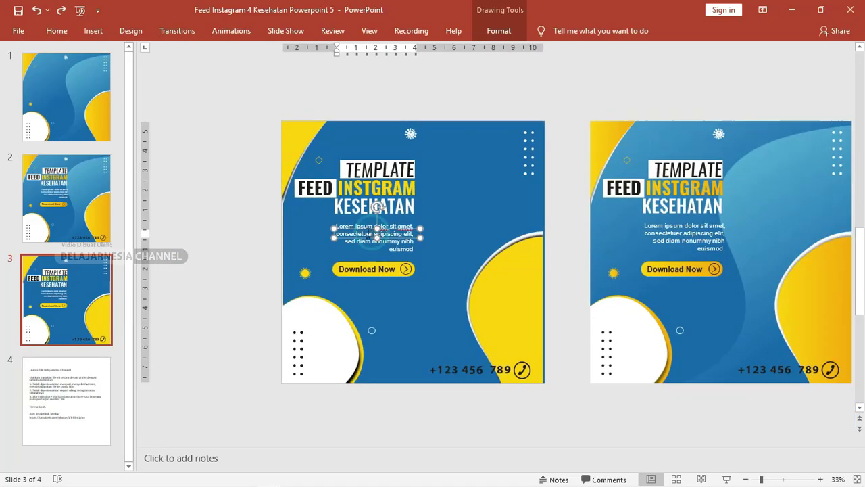
mouse_move(240, 148)
mouse_down()
mouse_move(389, 249)
mouse_move(428, 255)
mouse_up()
click(377, 100)
drag(263, 161, 428, 259)
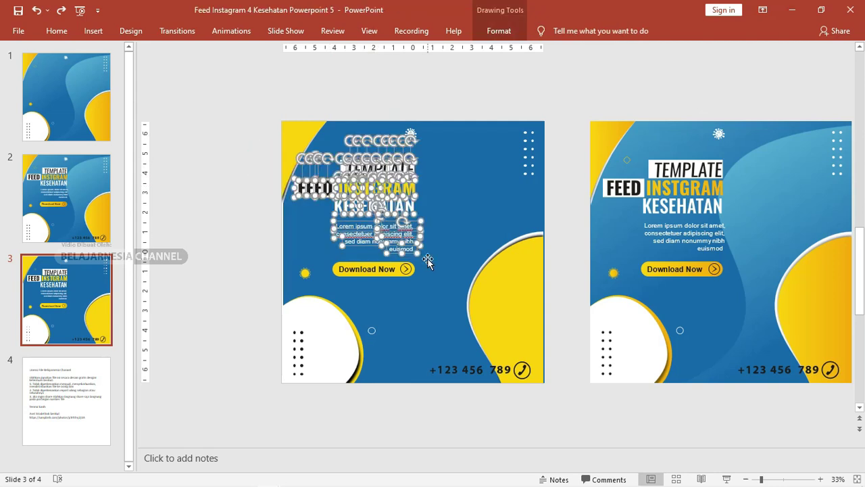
key(Delete)
click(374, 169)
mouse_move(378, 172)
mouse_down()
mouse_move(462, 197)
mouse_move(441, 215)
mouse_up()
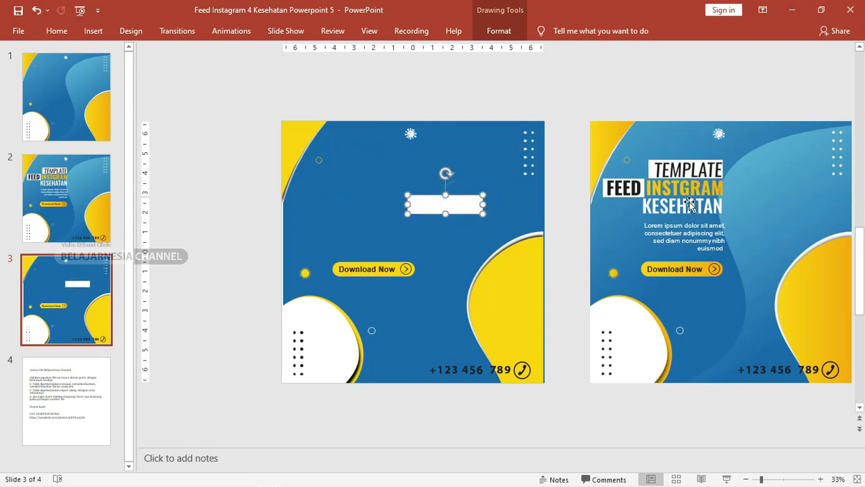
Step: Draw an upper-left text box reading Template / Feed Instagram / kesehatan on three lines
click(92, 31)
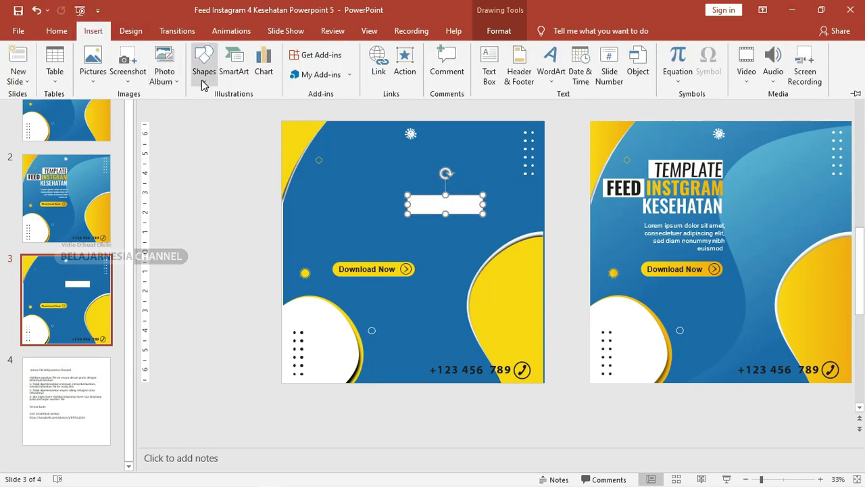
click(203, 75)
click(198, 108)
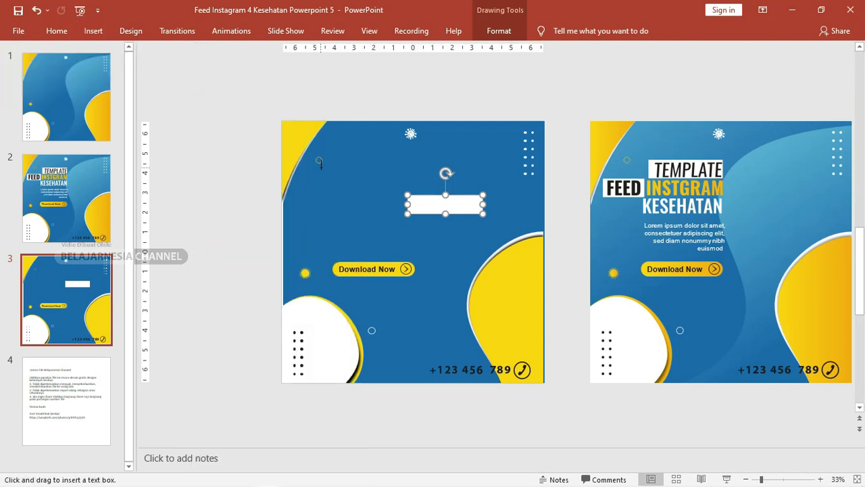
drag(300, 161, 431, 273)
text(template)
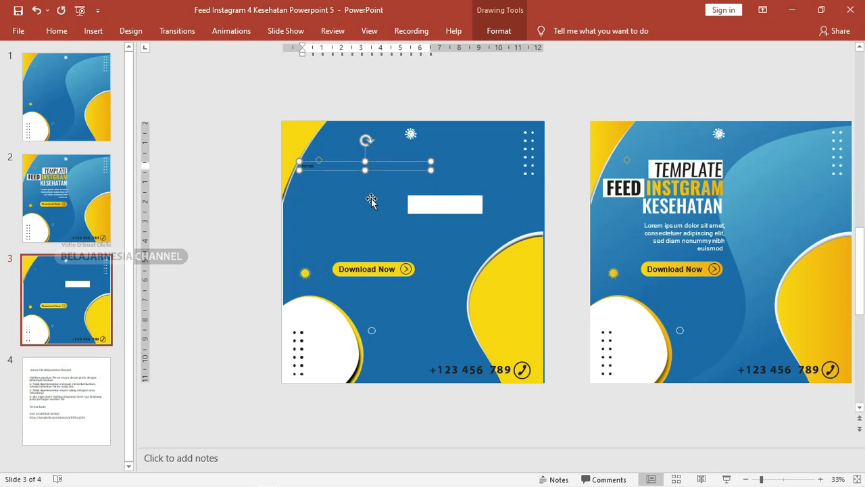
key(Return)
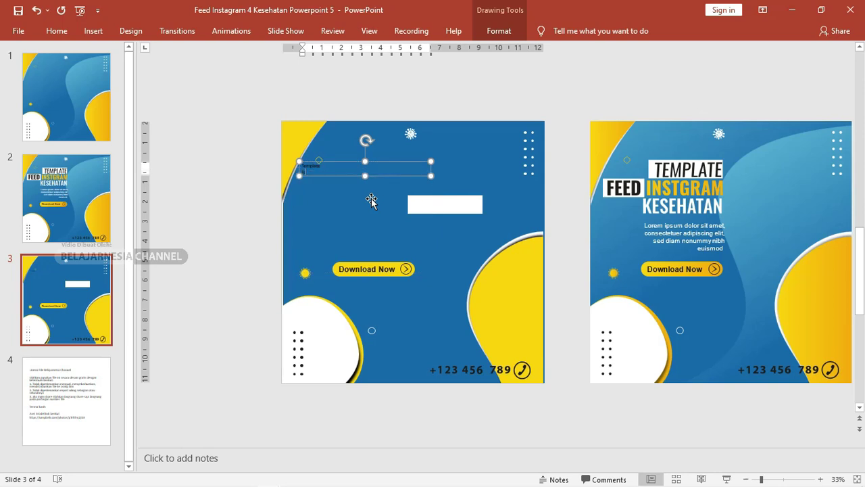
text(Feed Instagram)
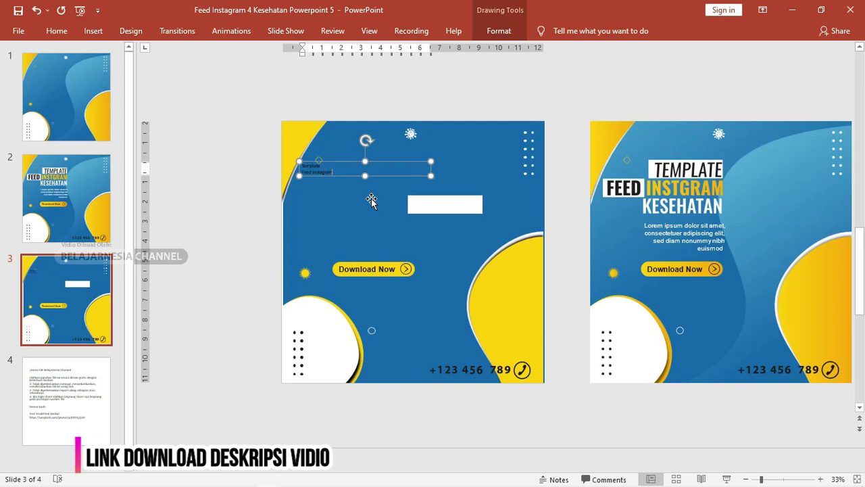
key(Return)
text(Kesehatan)
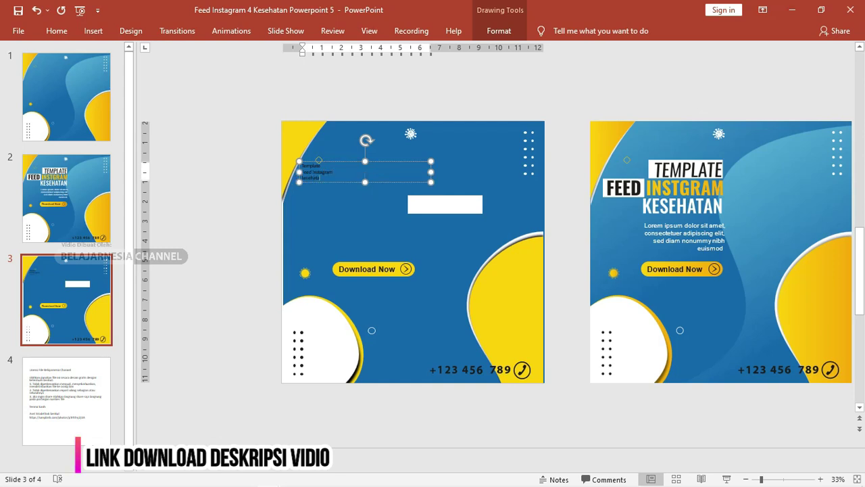
key(ctrl+a)
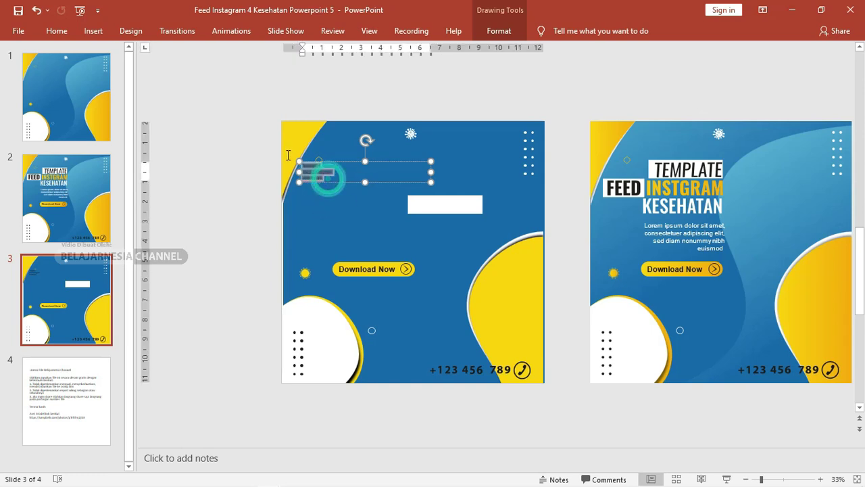
ctrl+scroll(321, 182, up, 4)
ctrl+scroll(310, 177, up, 1)
Step: Set the title text to 72 pt and UPPERCASE
ctrl+scroll(257, 177, down, 2)
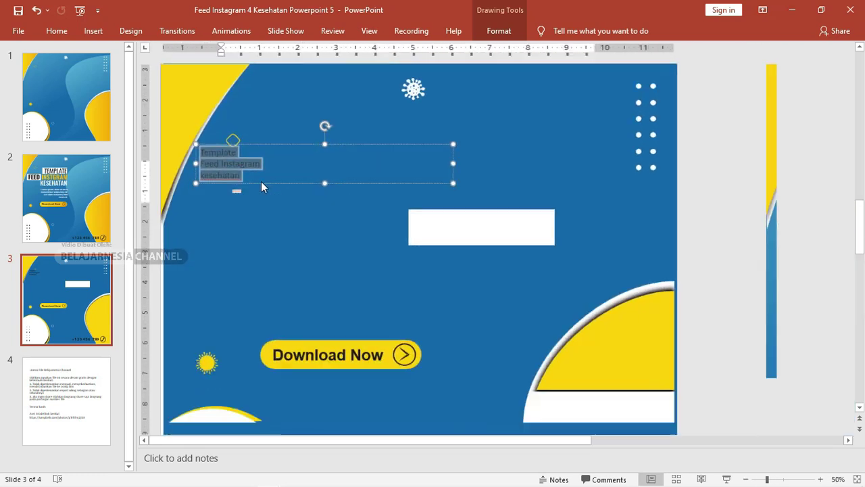
ctrl+scroll(261, 181, down, 1)
click(57, 31)
click(251, 55)
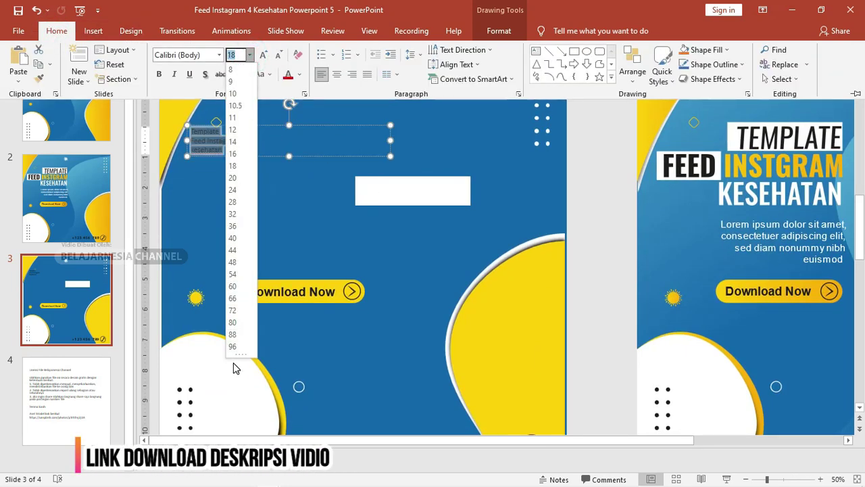
click(240, 311)
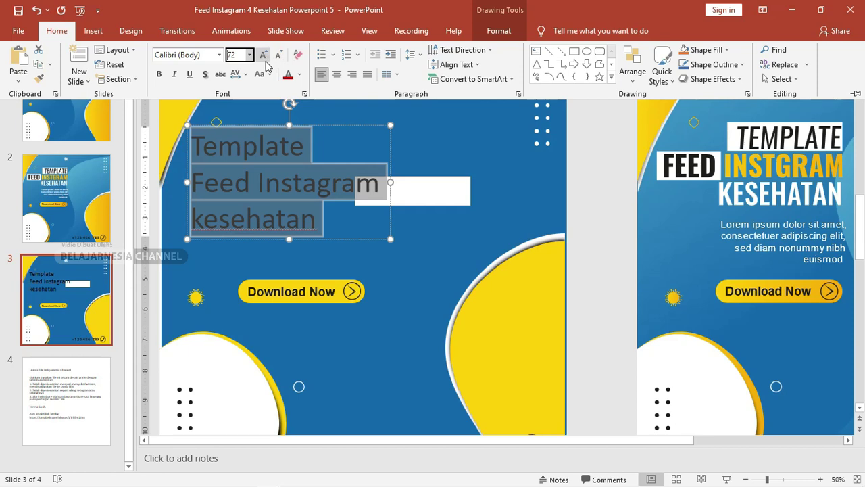
click(261, 74)
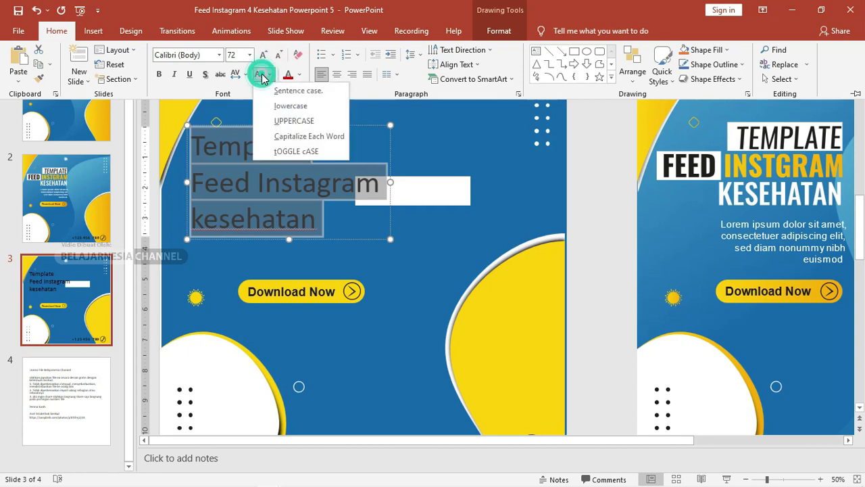
click(313, 122)
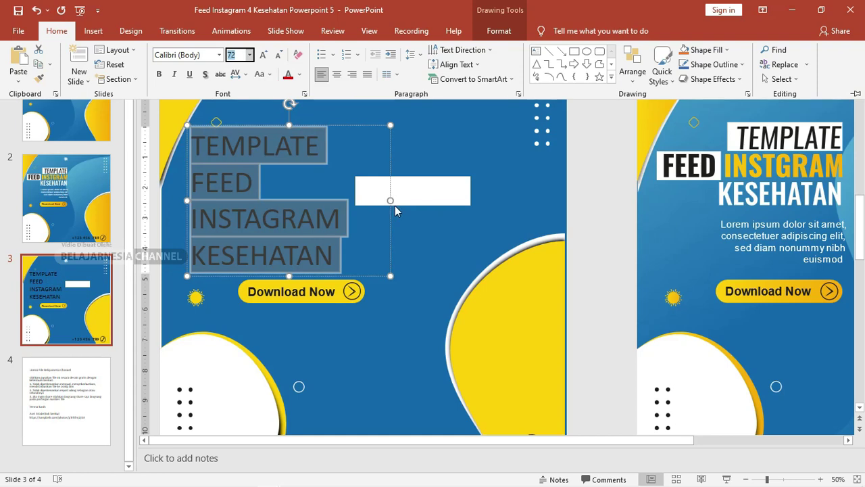
Step: Widen the title box so FEED INSTAGRAM fits on one line, then select all its text
key(ctrl+F1)
drag(390, 200, 434, 194)
click(320, 173)
key(ctrl+a)
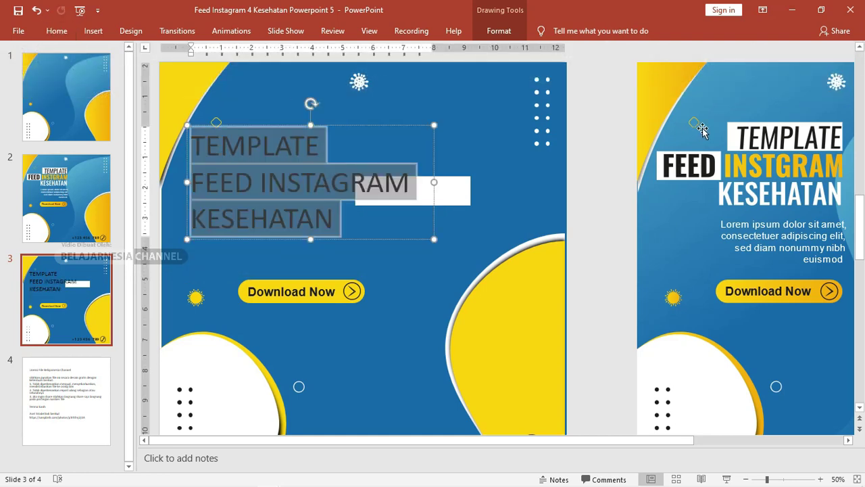
Step: Set the title text's font to Oswald
click(57, 32)
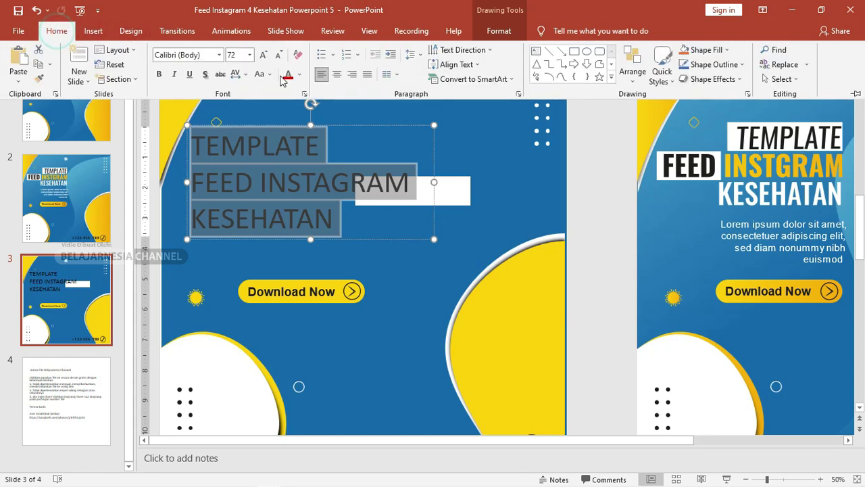
click(194, 54)
text(Oswald)
key(Return)
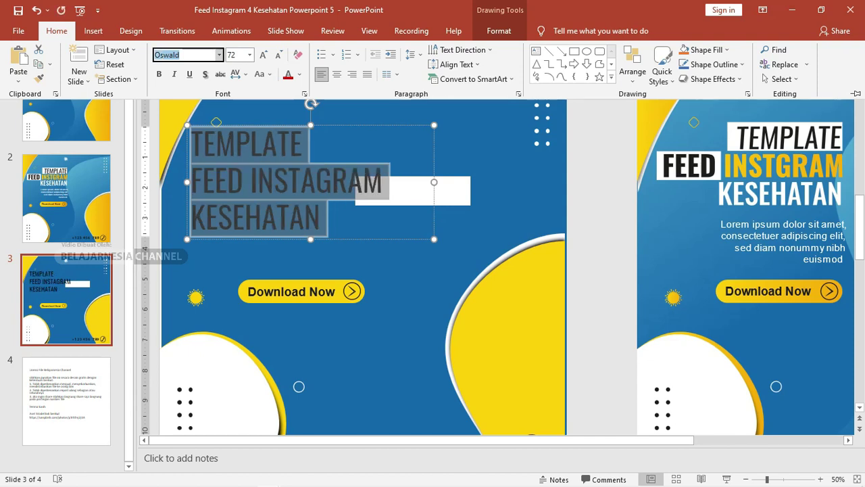
click(288, 183)
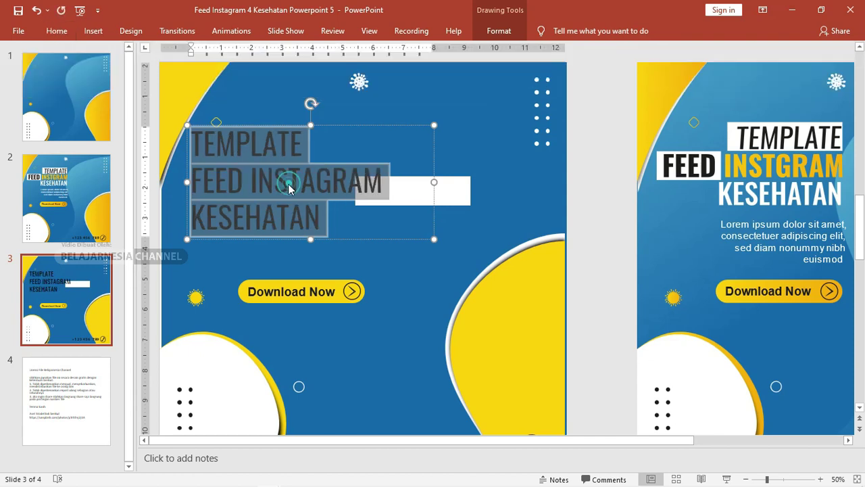
Step: Make the FEED INSTAGRAM line bold
click(215, 180)
drag(193, 178, 408, 177)
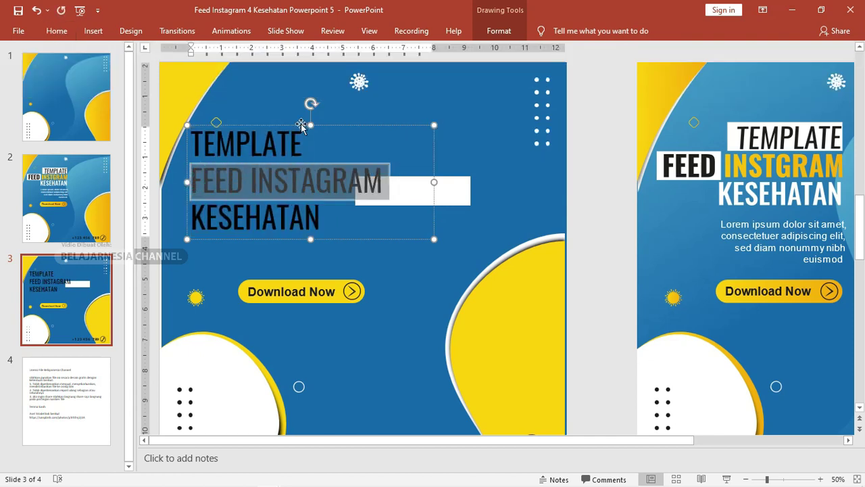
click(56, 30)
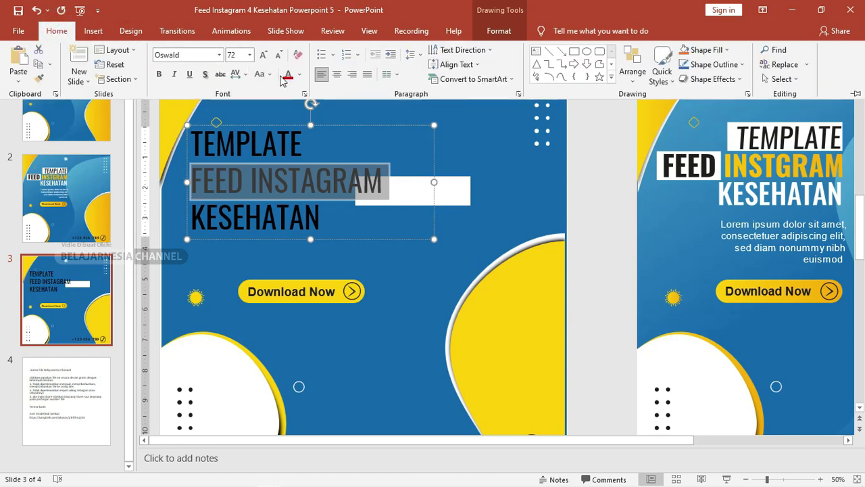
click(159, 74)
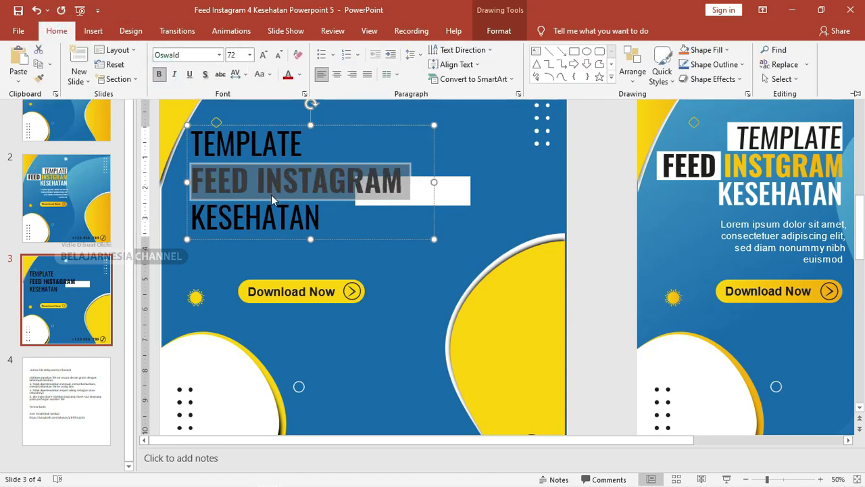
click(261, 215)
Step: Make the word KESEHATAN bold
click(335, 219)
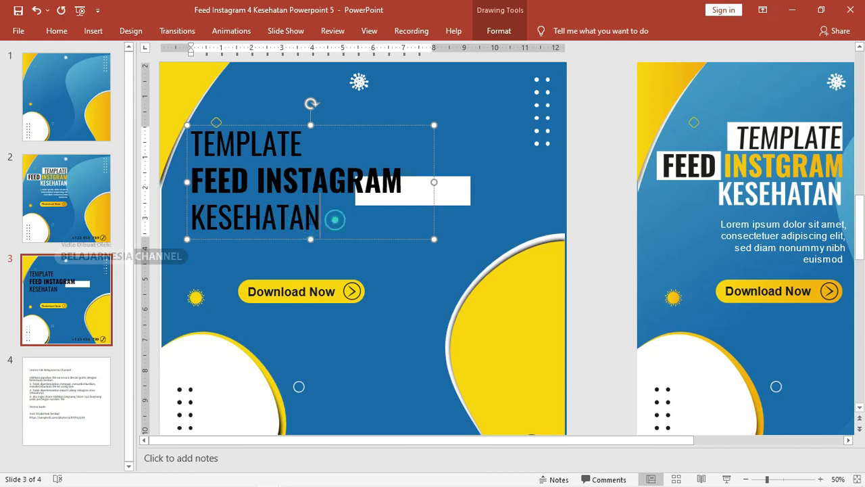
drag(335, 220, 191, 217)
click(58, 31)
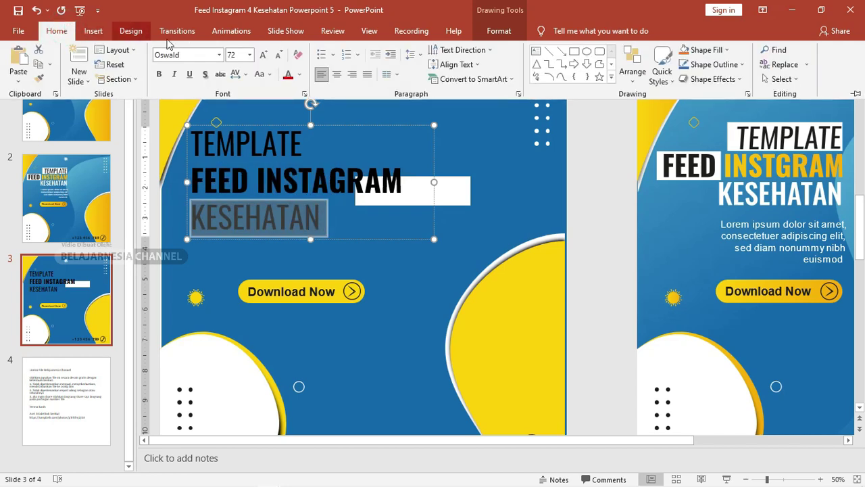
click(217, 56)
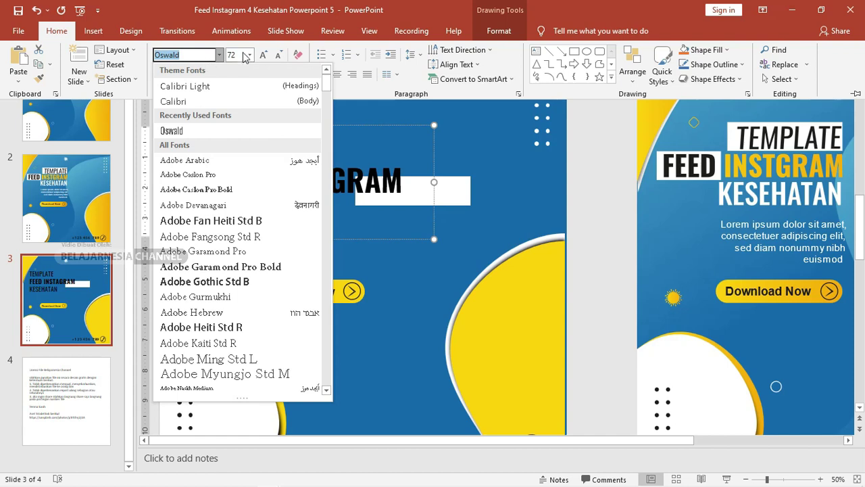
double_click(267, 30)
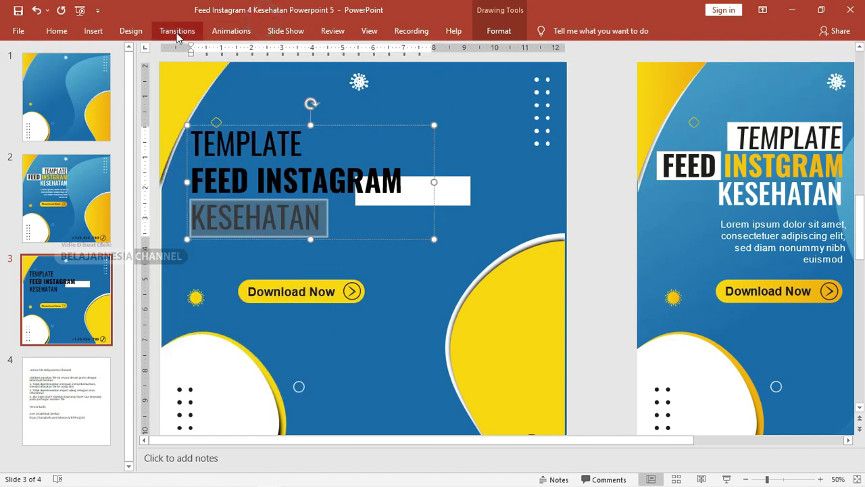
click(57, 30)
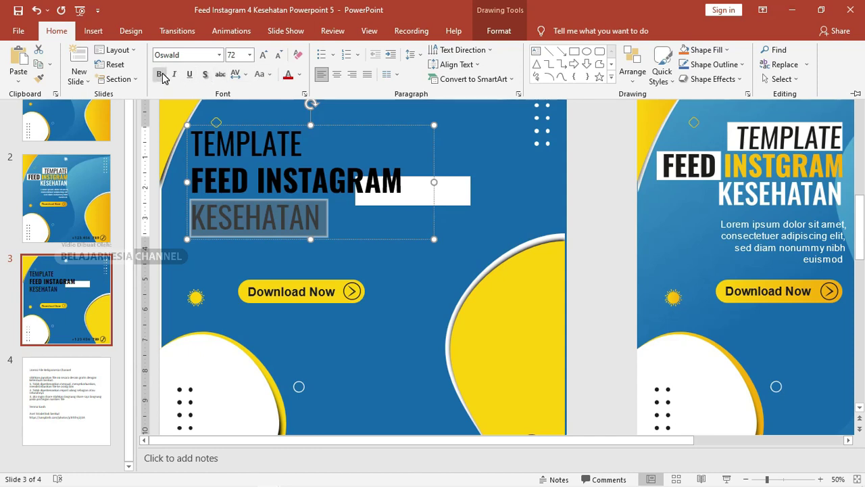
click(159, 74)
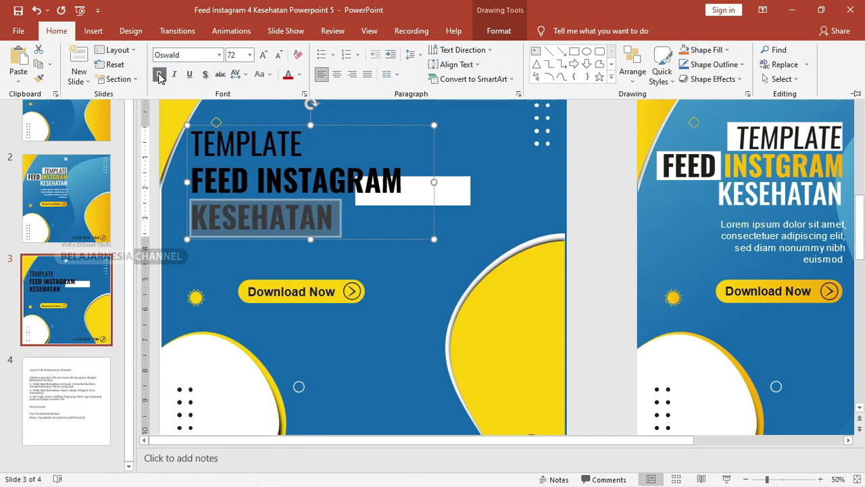
key(ctrl+F1)
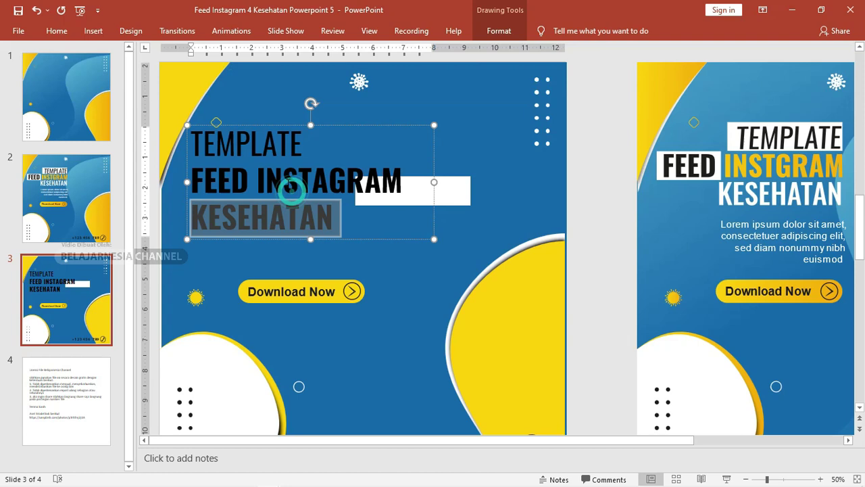
Step: Colour the word INSTAGRAM gold
drag(257, 180, 403, 181)
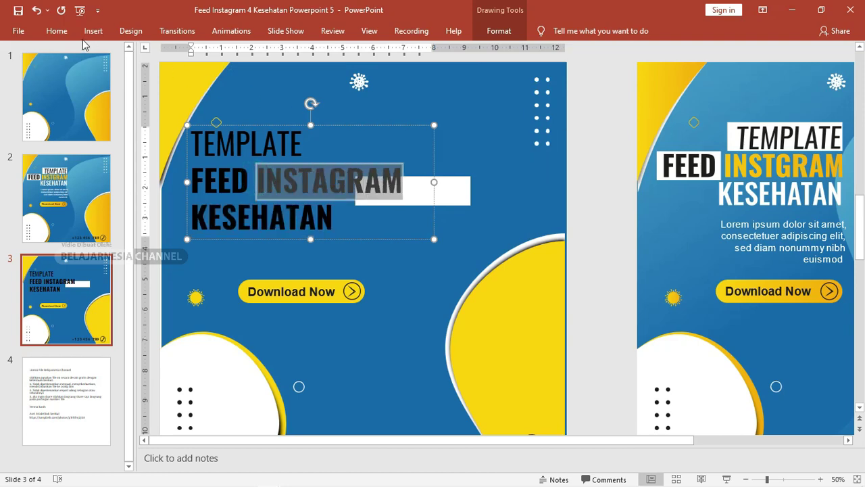
click(61, 31)
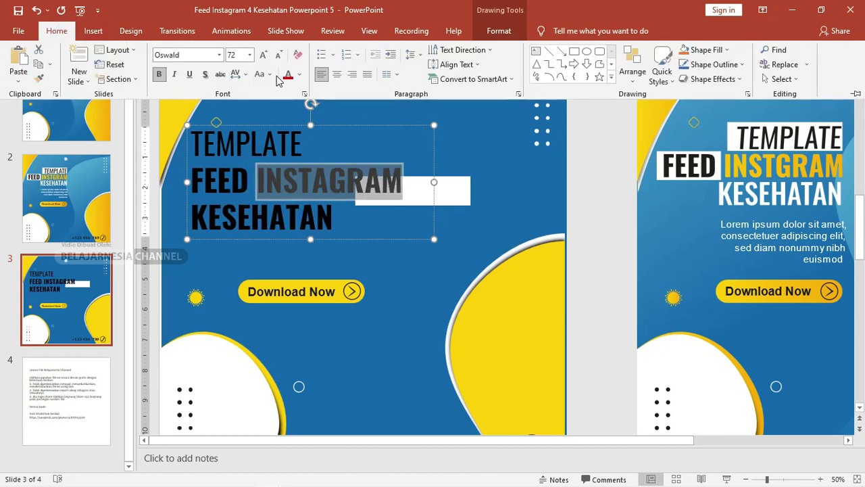
click(269, 74)
click(299, 75)
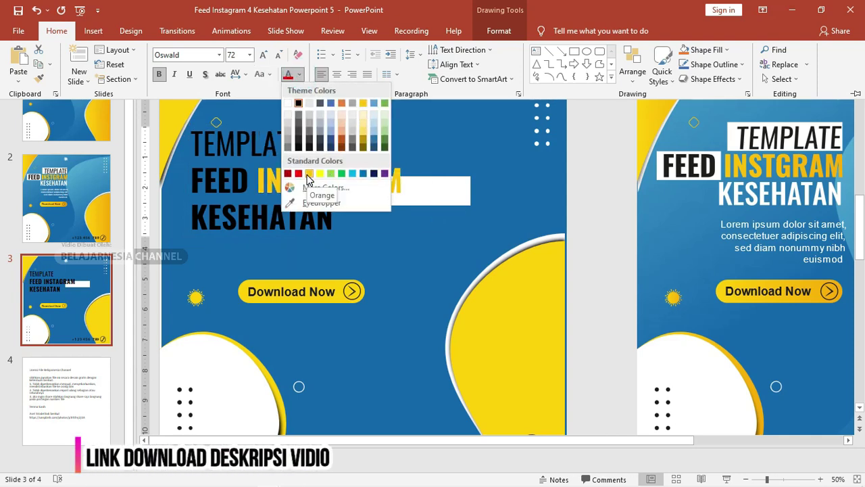
key(Escape)
key(ctrl+F1)
click(193, 213)
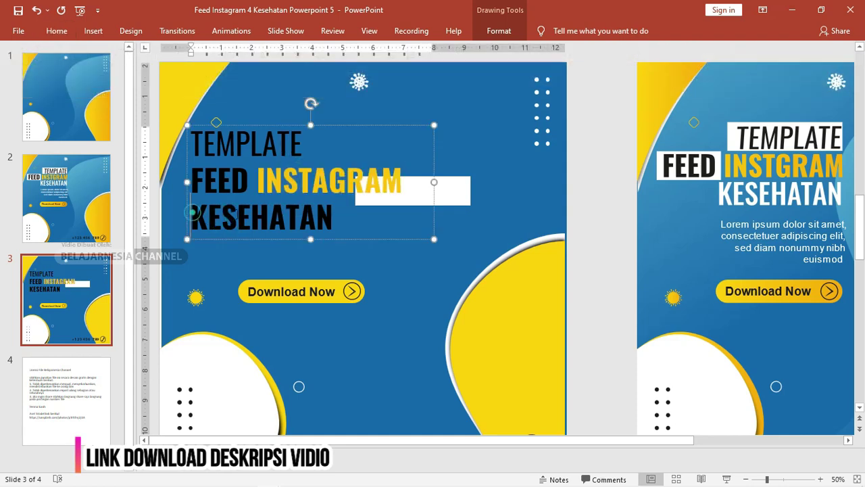
Step: Make the word KESEHATAN white
drag(192, 213, 342, 217)
click(60, 31)
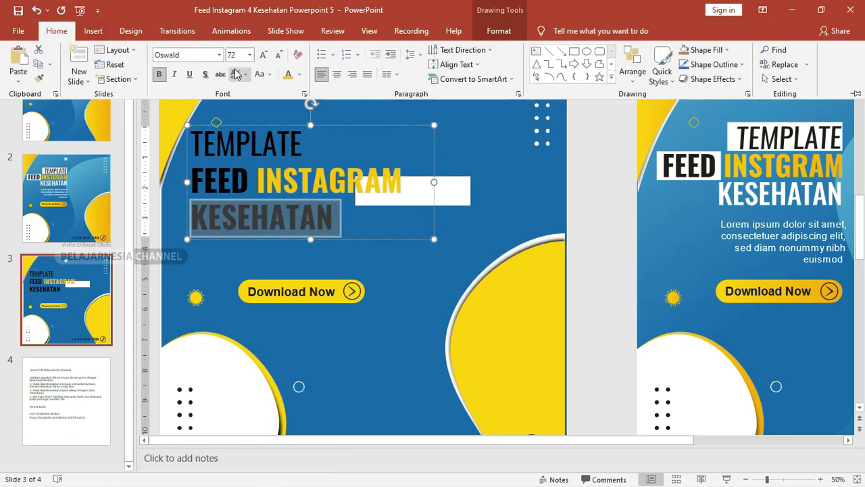
click(300, 74)
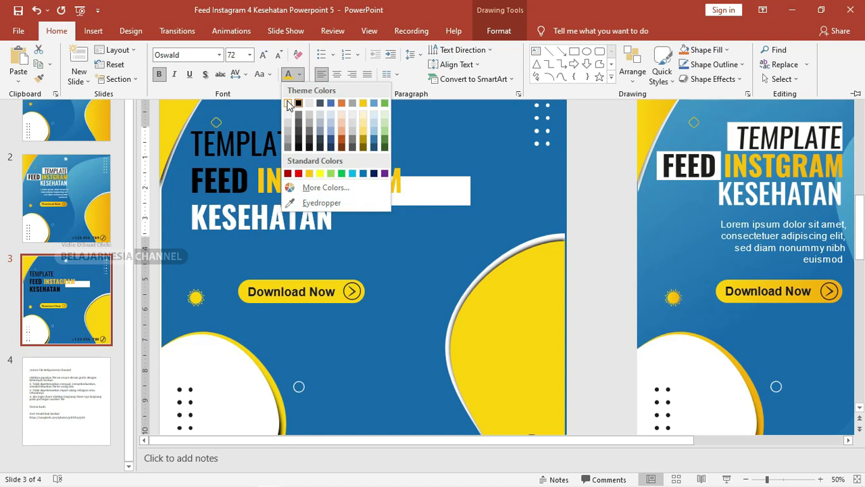
click(289, 104)
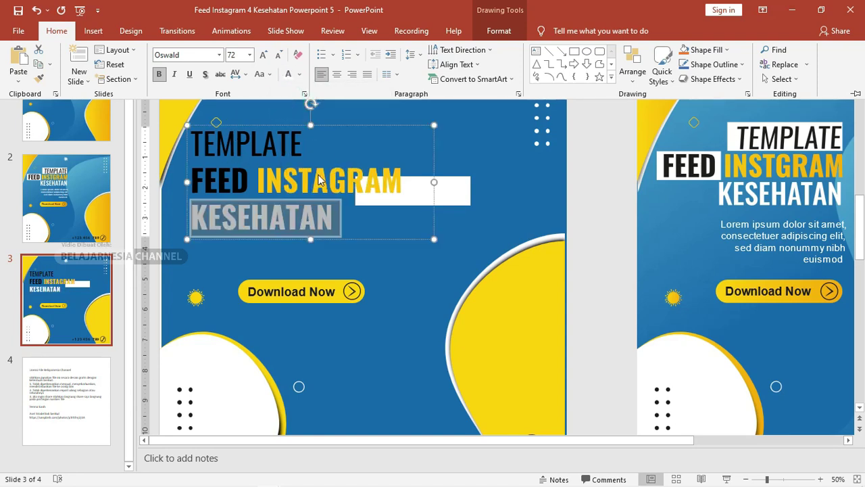
Step: Right-align all three title lines and shift the text box left and down
click(259, 143)
key(ctrl+a)
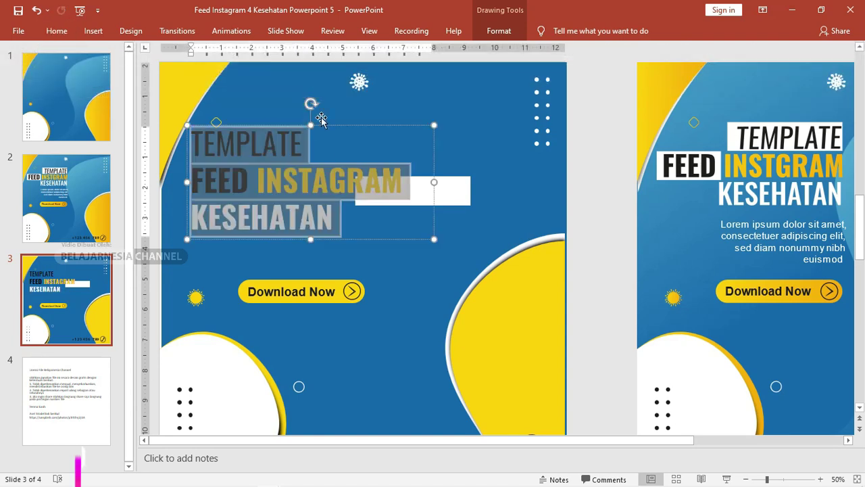
click(56, 31)
click(352, 75)
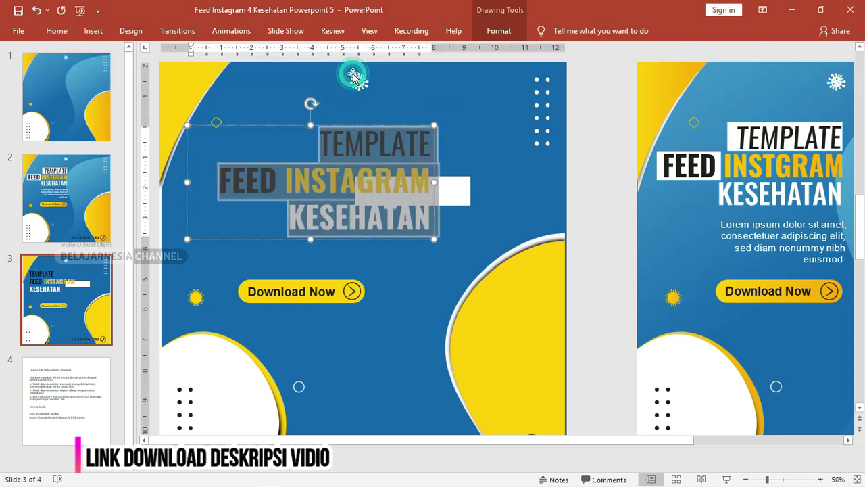
click(366, 128)
drag(366, 128, 334, 138)
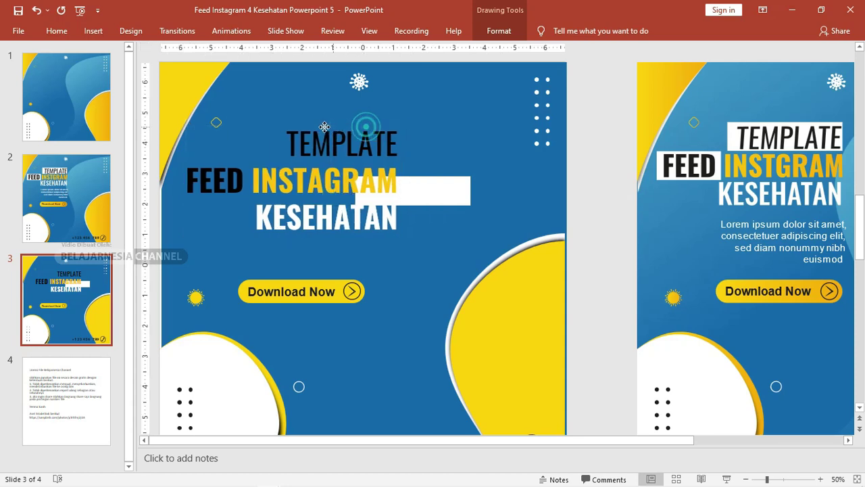
Step: Italicize the word TEMPLATE
double_click(341, 153)
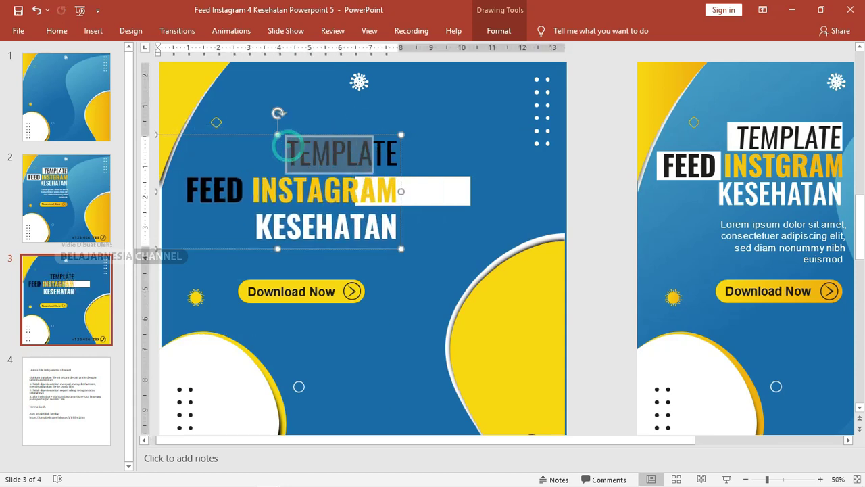
click(57, 31)
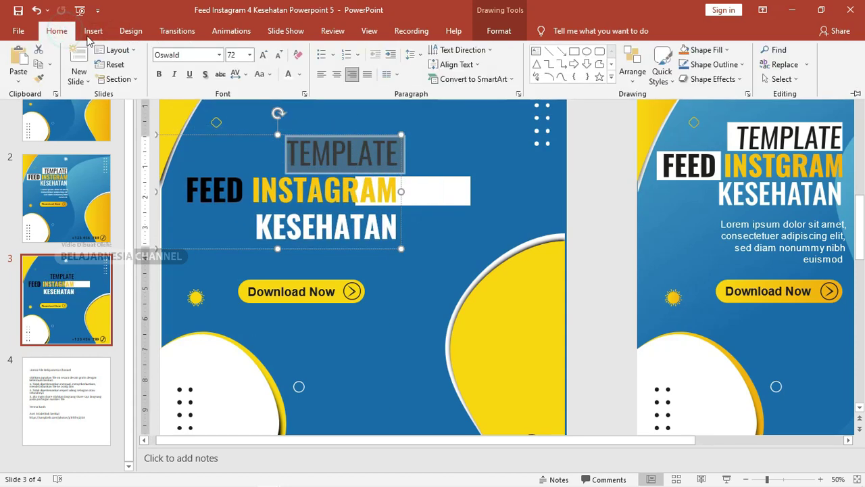
click(175, 75)
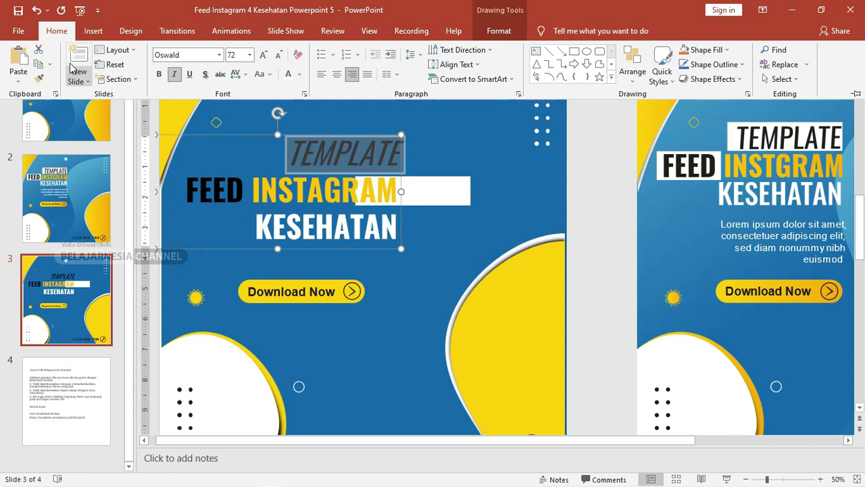
Step: Place white rectangles behind TEMPLATE and FEED, sized to fit each word
drag(440, 194, 379, 156)
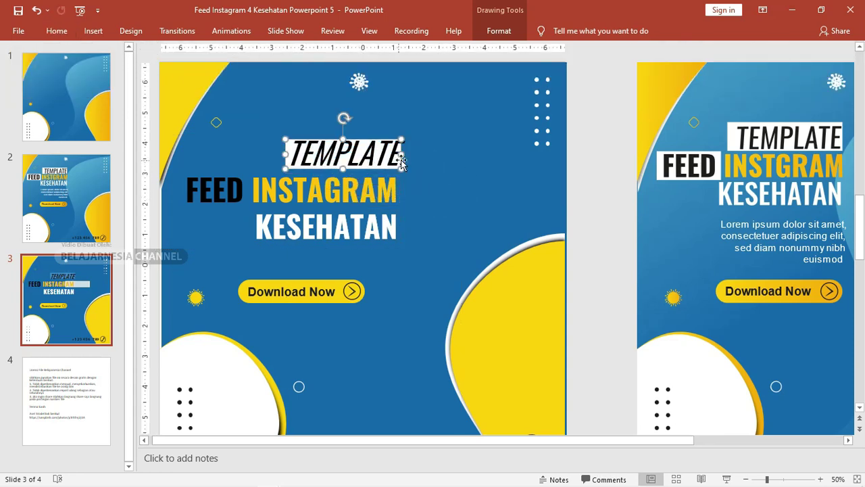
mouse_move(404, 155)
mouse_down()
mouse_move(370, 168)
mouse_move(404, 169)
mouse_up()
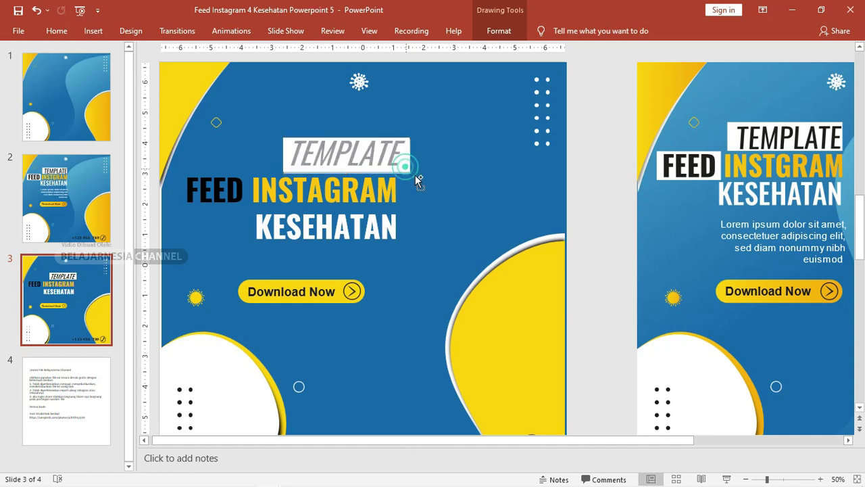
drag(407, 172, 473, 216)
key(ctrl+z)
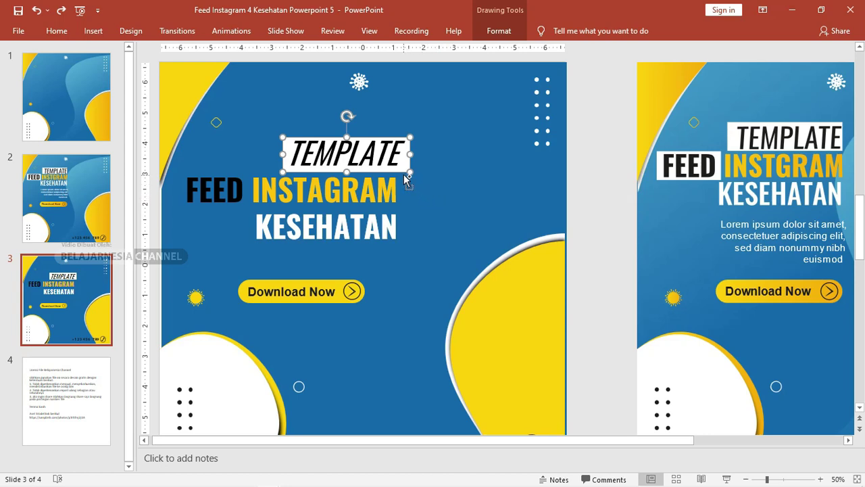
mouse_move(421, 187)
mouse_down()
mouse_move(346, 223)
mouse_move(245, 194)
mouse_up()
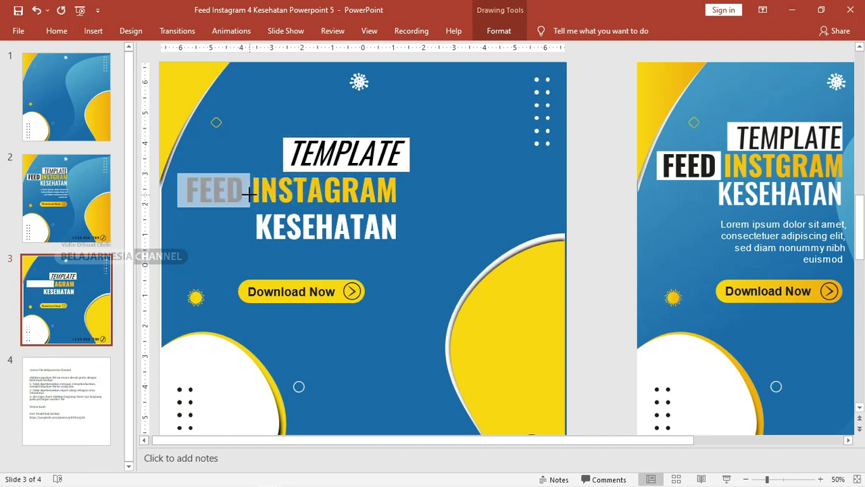
drag(249, 194, 250, 193)
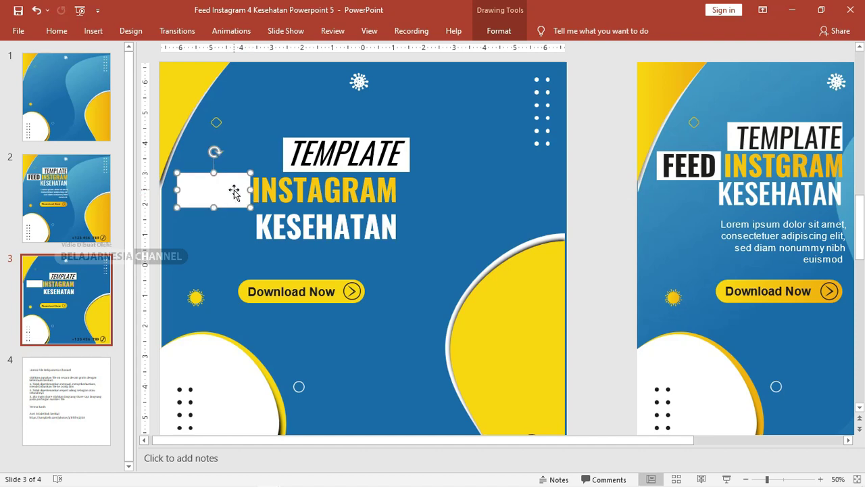
Step: Bring the title text box to the front over the white boxes
click(278, 187)
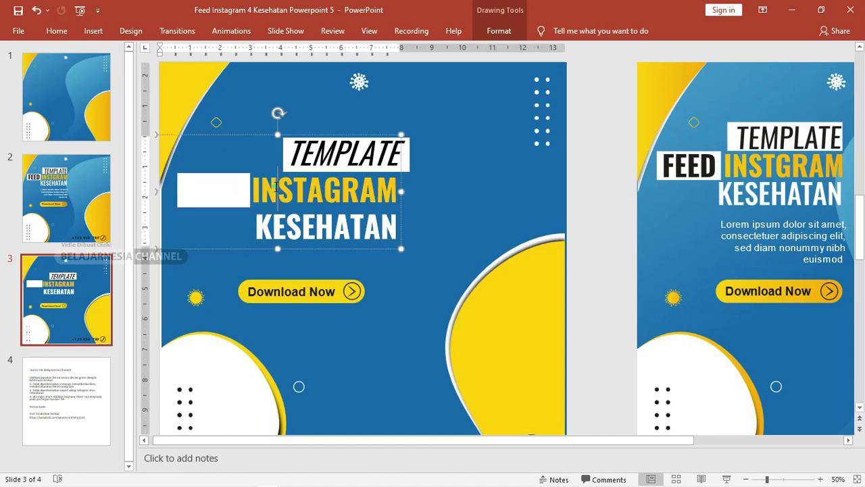
right_click(256, 135)
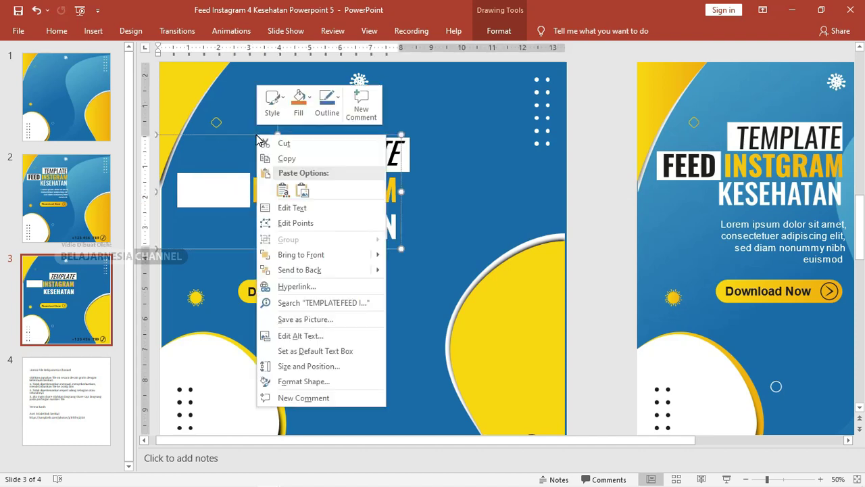
click(319, 255)
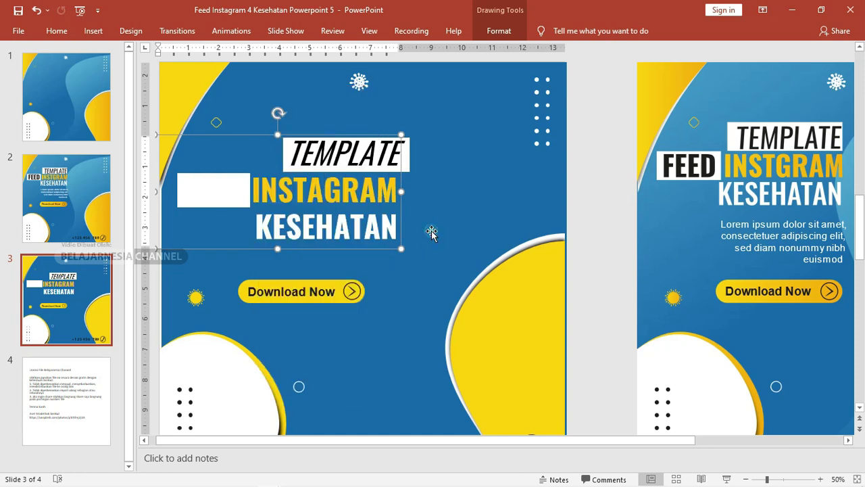
right_click(369, 250)
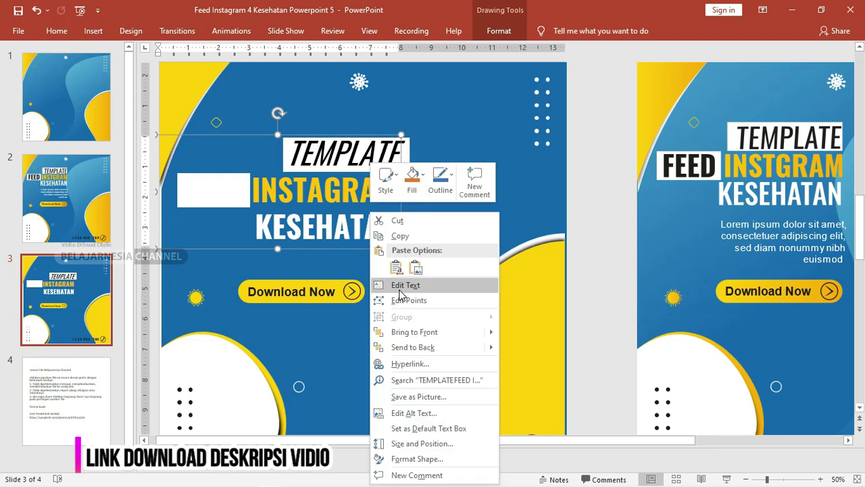
click(419, 332)
click(441, 166)
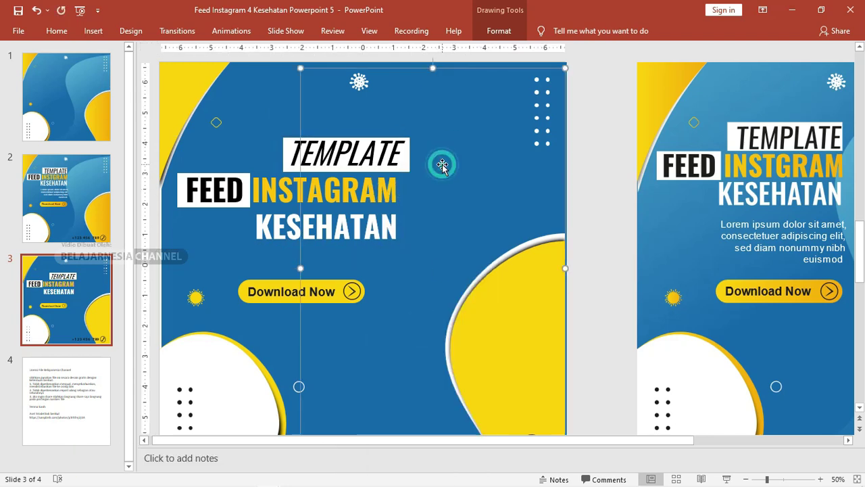
click(406, 155)
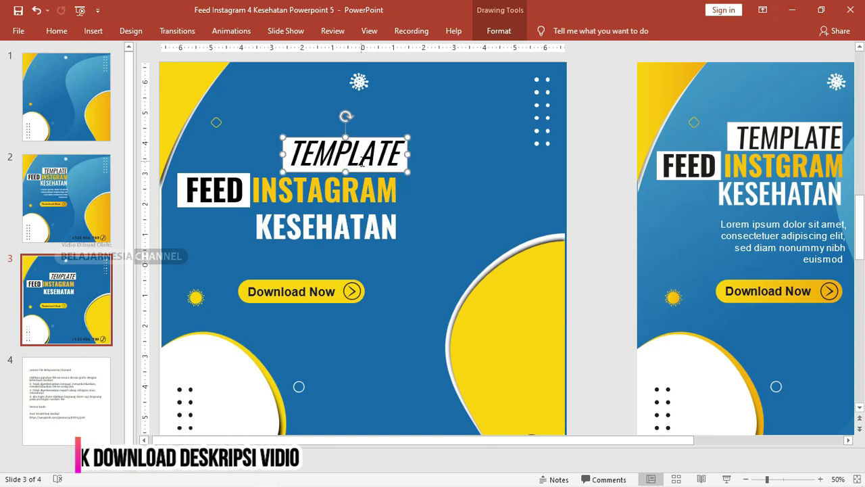
click(358, 208)
key(Left)
key(Left)
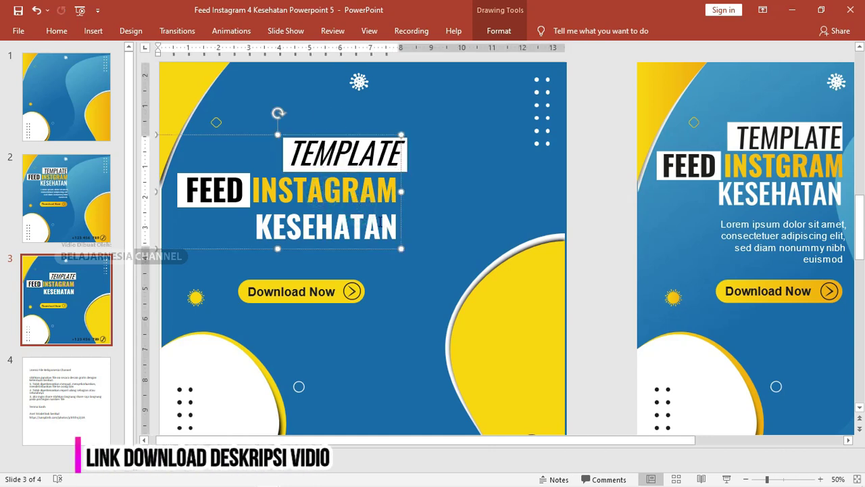
Step: Duplicate the Download Now text box just above the button
scroll(399, 233, down, 1)
click(346, 283)
double_click(346, 283)
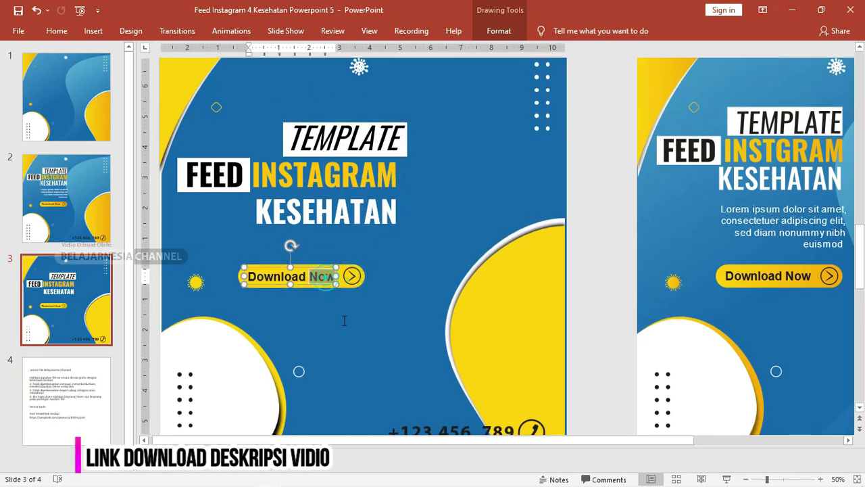
click(312, 267)
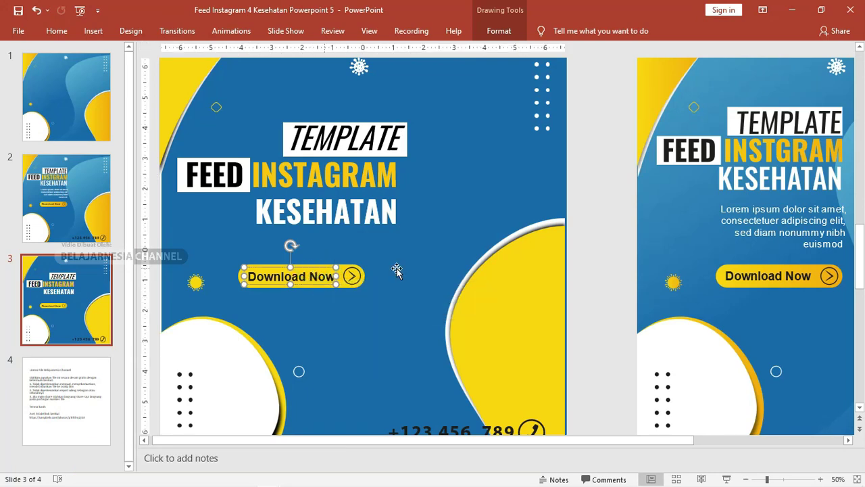
ctrl+drag(313, 269, 339, 243)
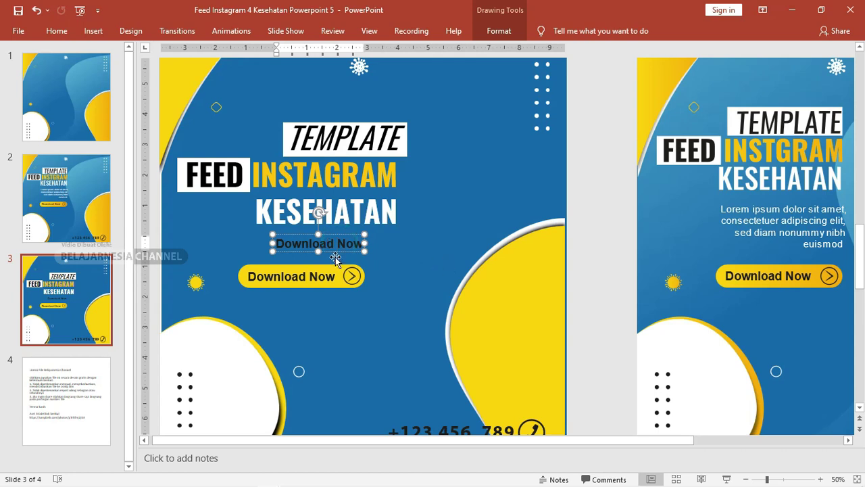
key(ctrl+z)
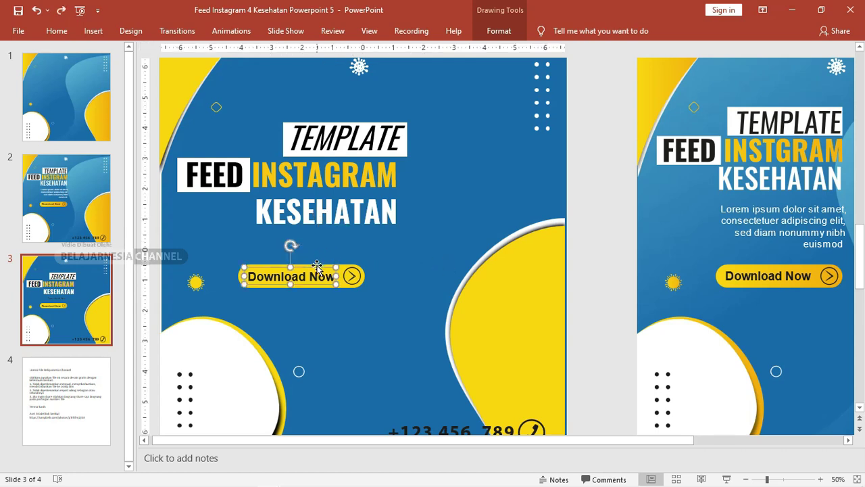
ctrl+drag(319, 272, 347, 236)
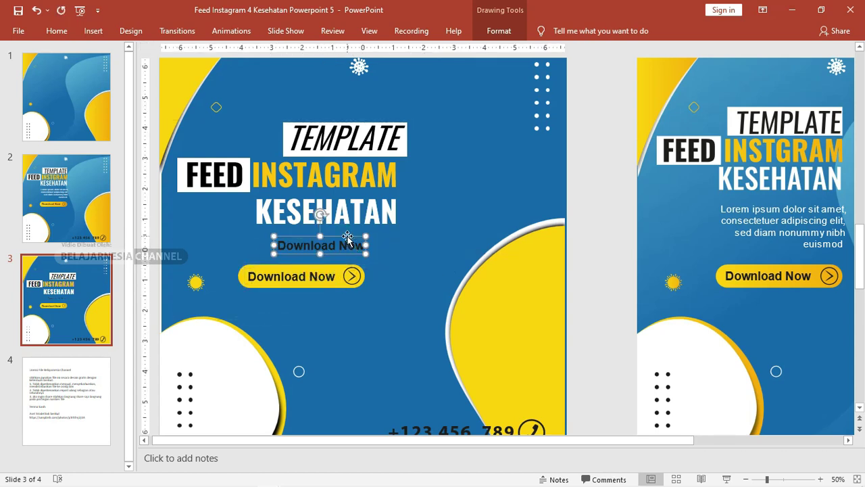
Step: Replace the copy's text with 'sdfsdgf', widen it and shift it left
click(329, 248)
key(ctrl+a)
text(sdfsdgf)
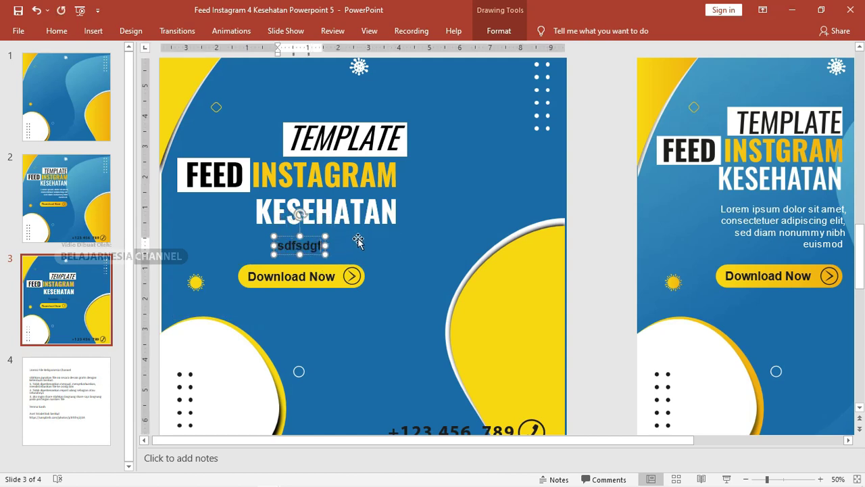
drag(325, 245, 371, 245)
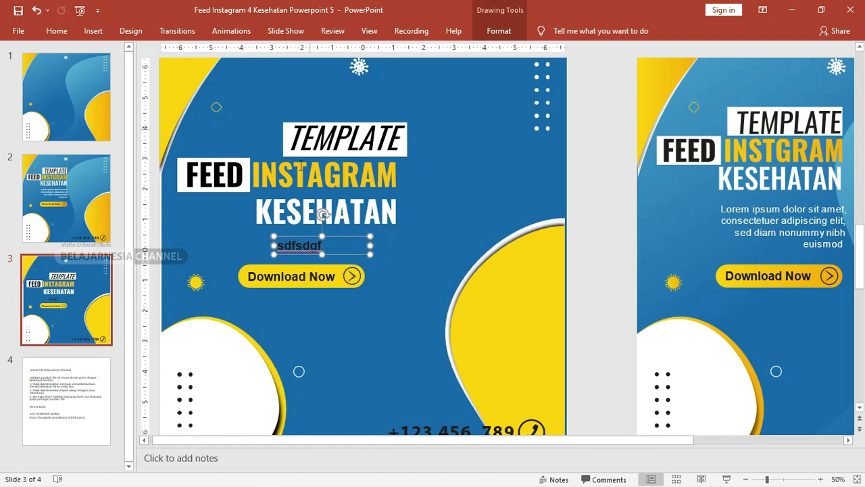
drag(334, 238, 304, 239)
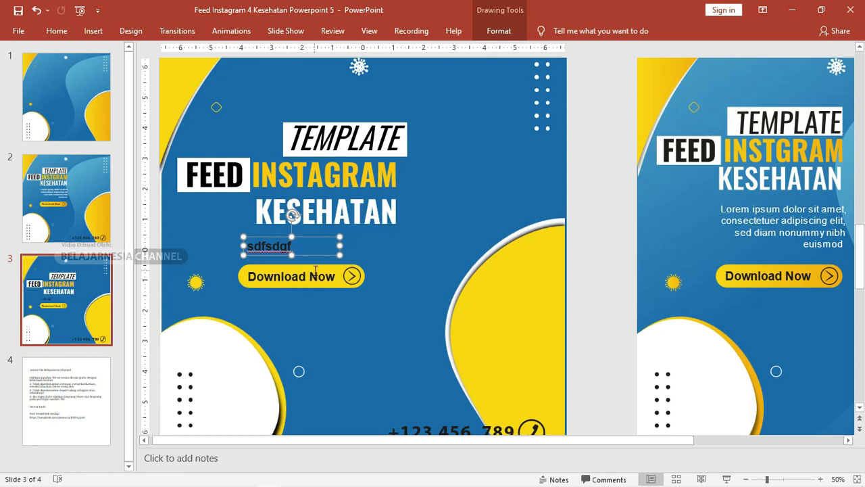
click(317, 268)
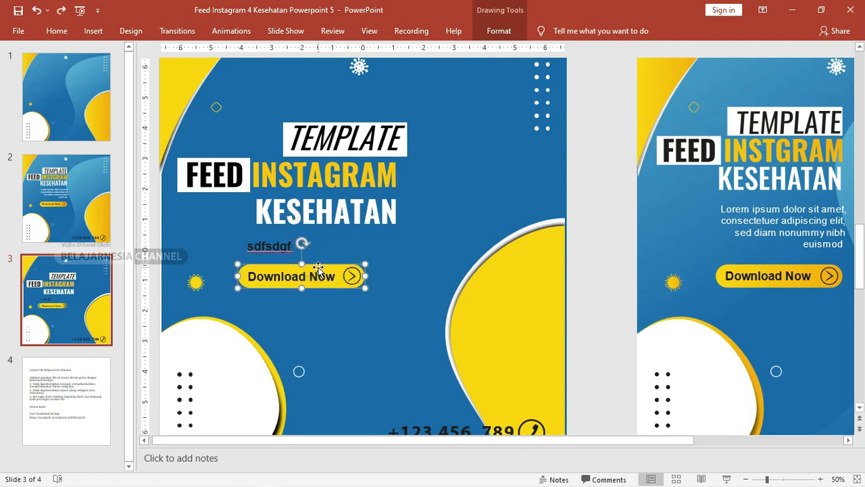
Step: Switch the Download Now button's fill to Gradient fill via More Gradients
click(503, 35)
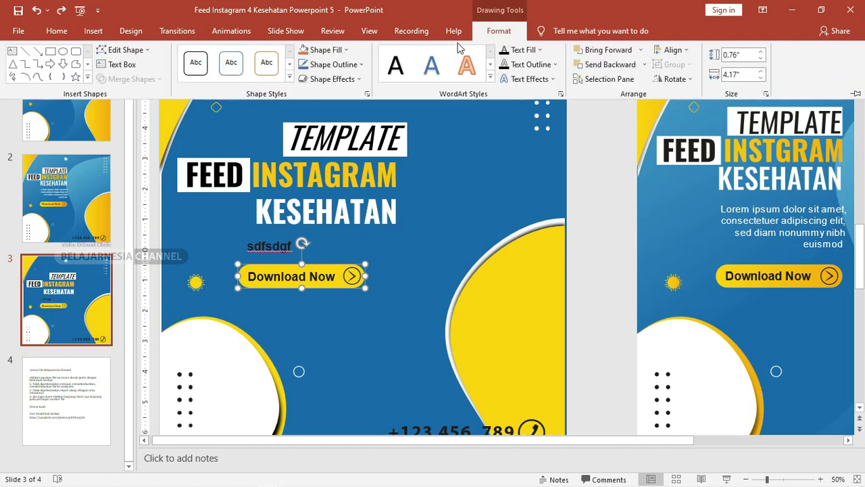
click(345, 50)
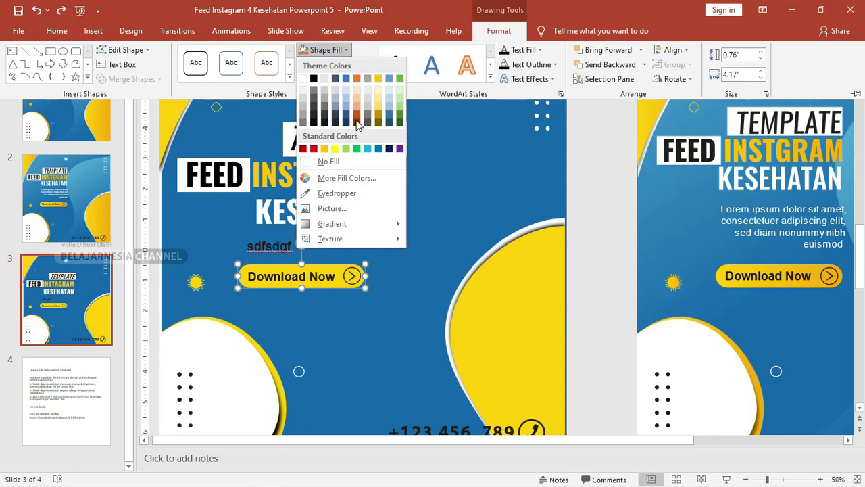
mouse_move(371, 225)
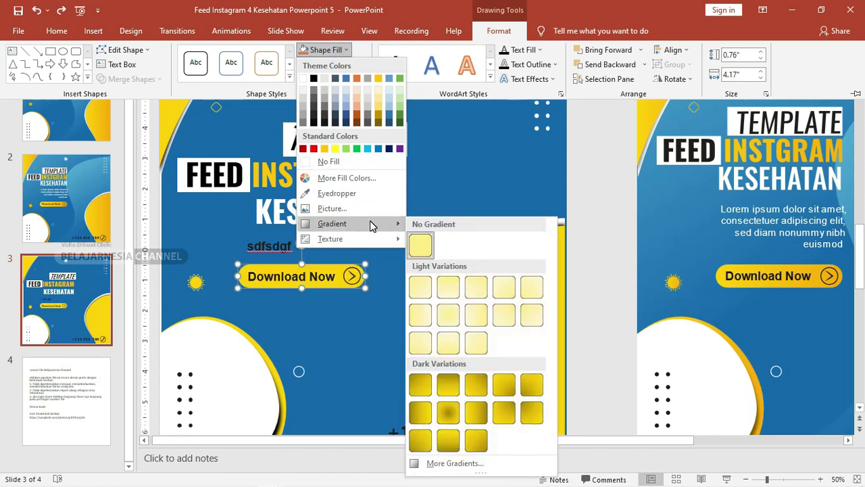
click(466, 463)
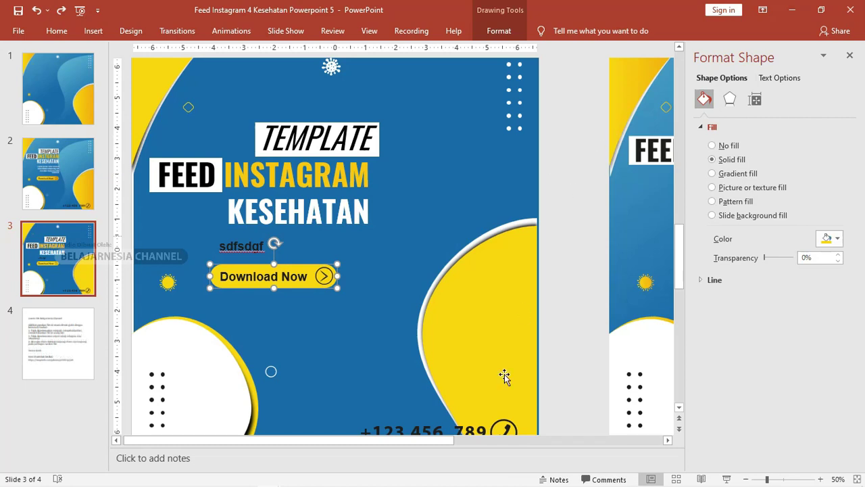
drag(443, 441, 651, 442)
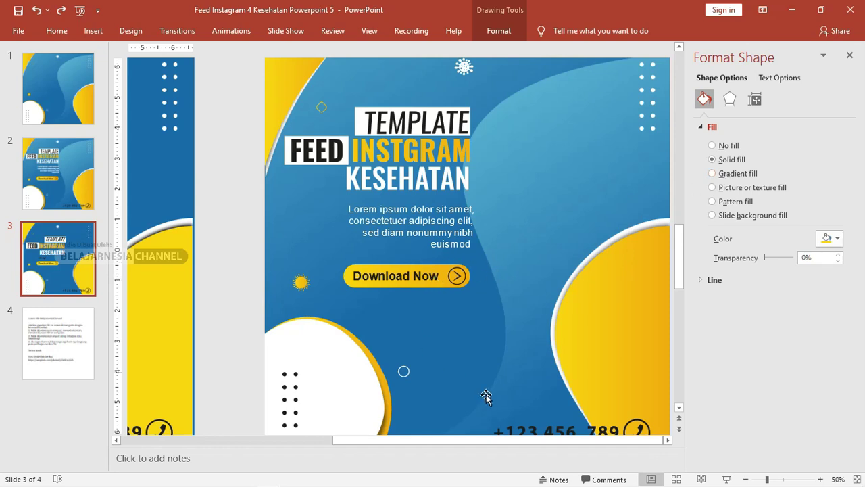
drag(552, 443, 340, 444)
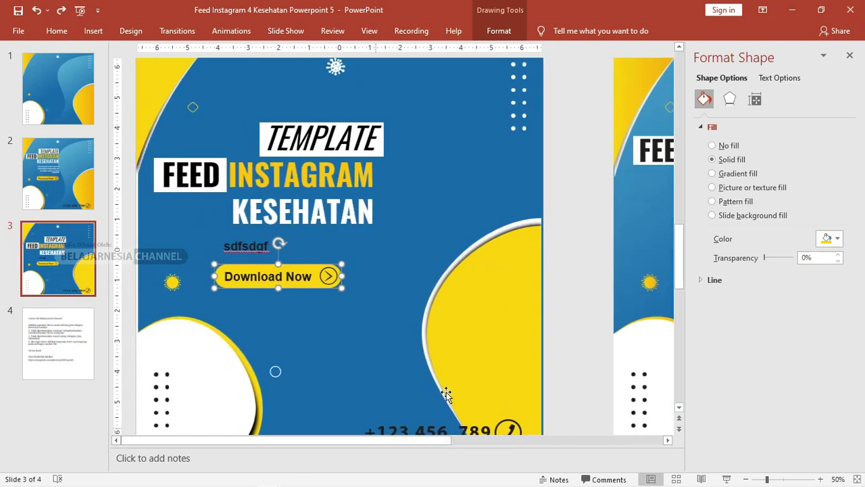
click(747, 174)
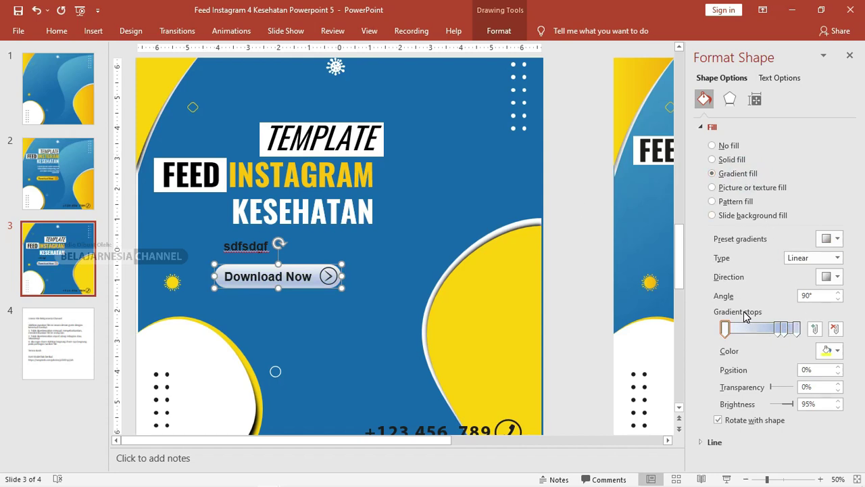
Step: Remove the extra gradient stops and make the first stop gold at 0%
click(776, 329)
click(836, 329)
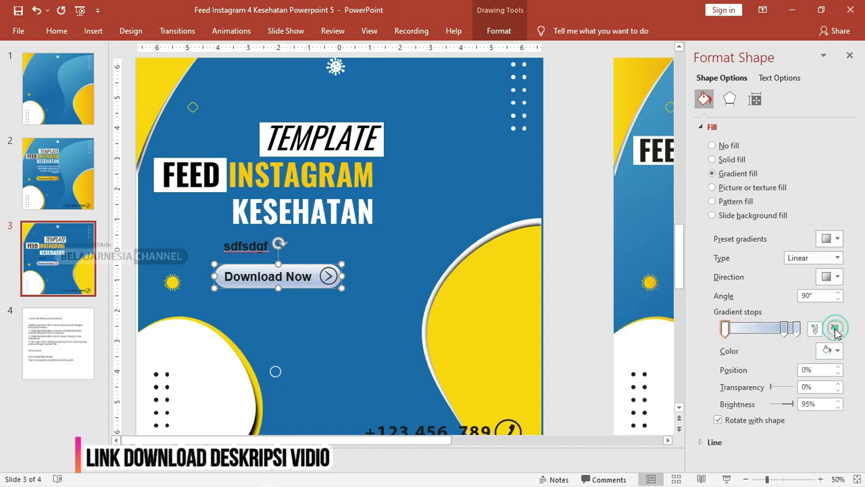
click(785, 329)
click(835, 329)
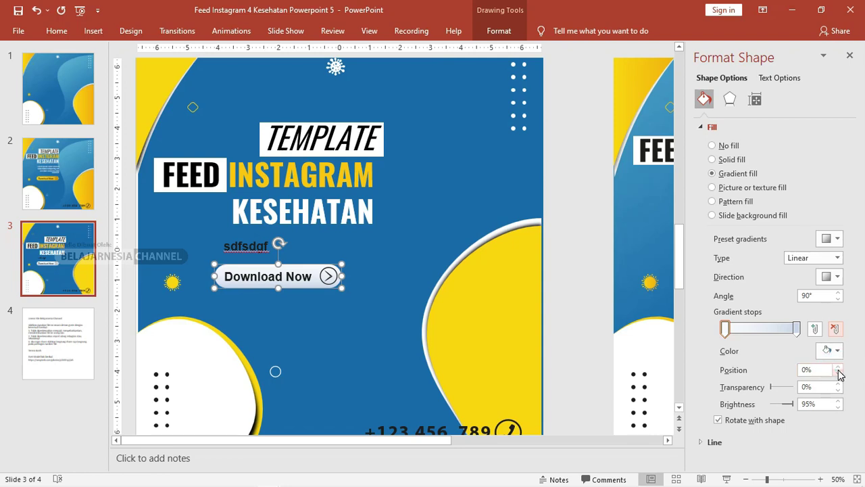
click(829, 350)
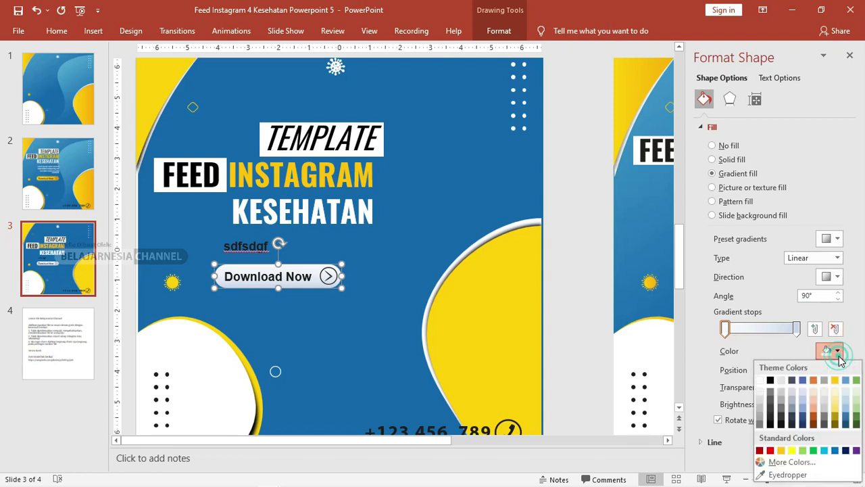
click(782, 451)
drag(725, 330, 744, 330)
click(798, 328)
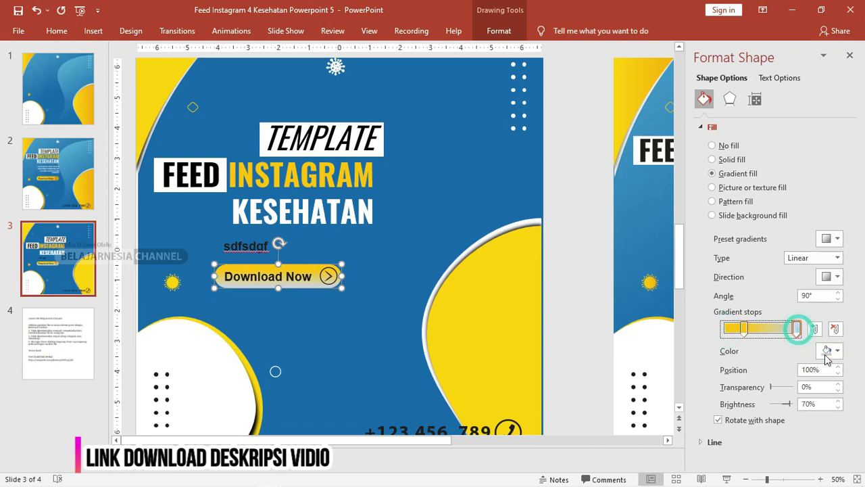
click(827, 352)
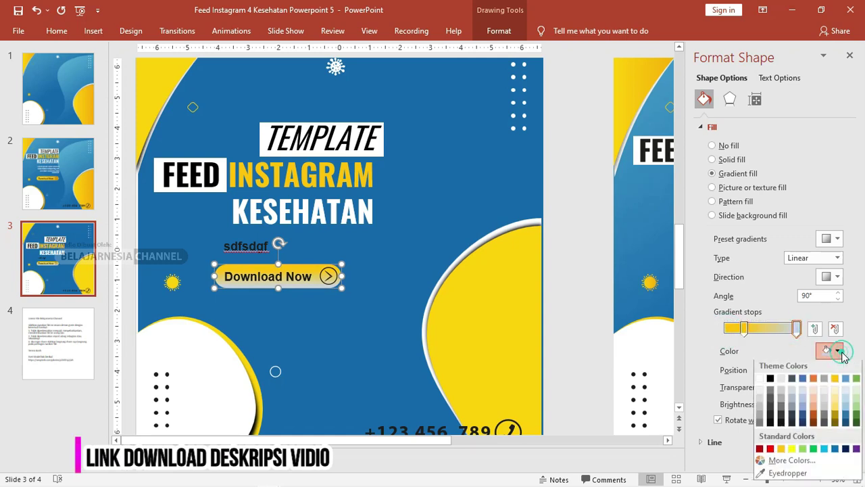
click(781, 451)
drag(745, 332, 712, 334)
Step: Set the right-end gradient stop to custom orange #E68F1A
click(797, 329)
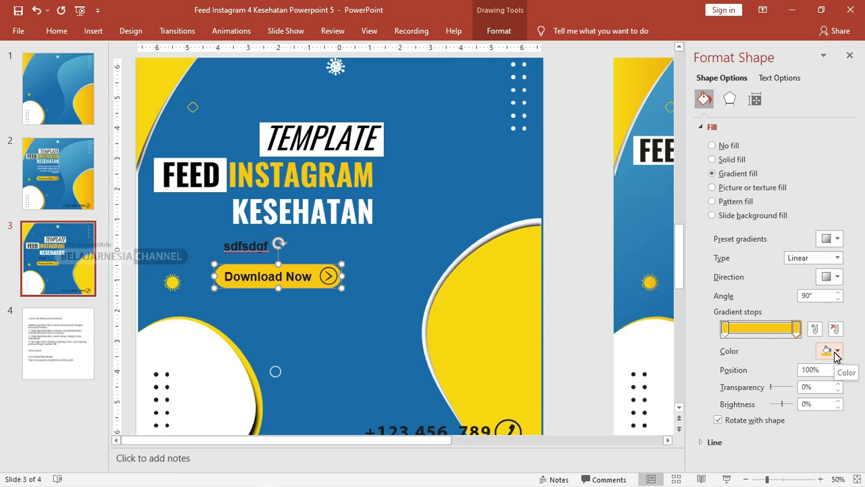
click(837, 351)
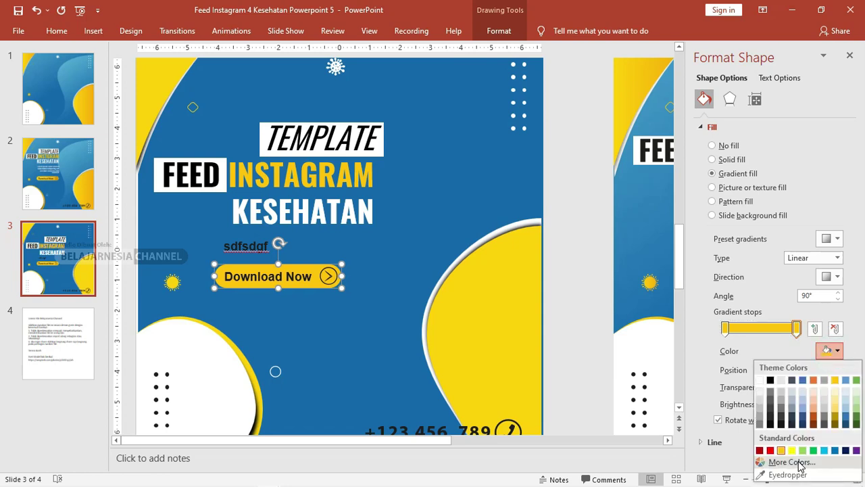
click(793, 462)
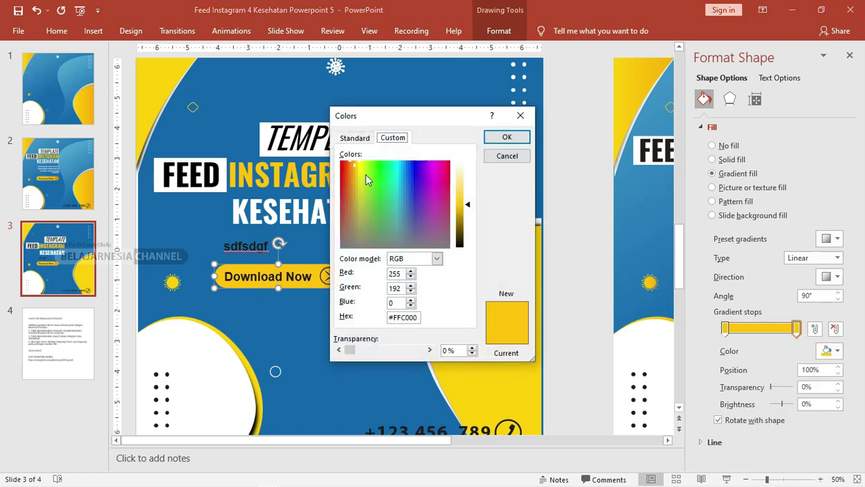
click(352, 165)
click(353, 168)
click(353, 172)
click(353, 175)
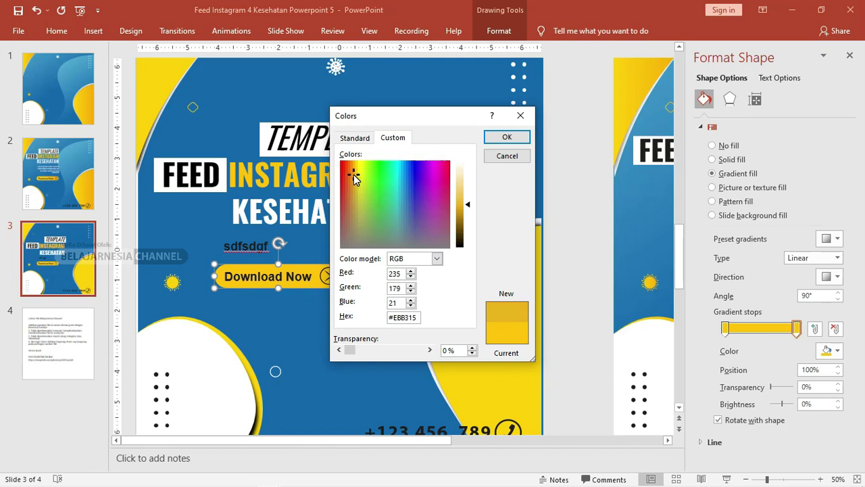
click(352, 175)
click(350, 176)
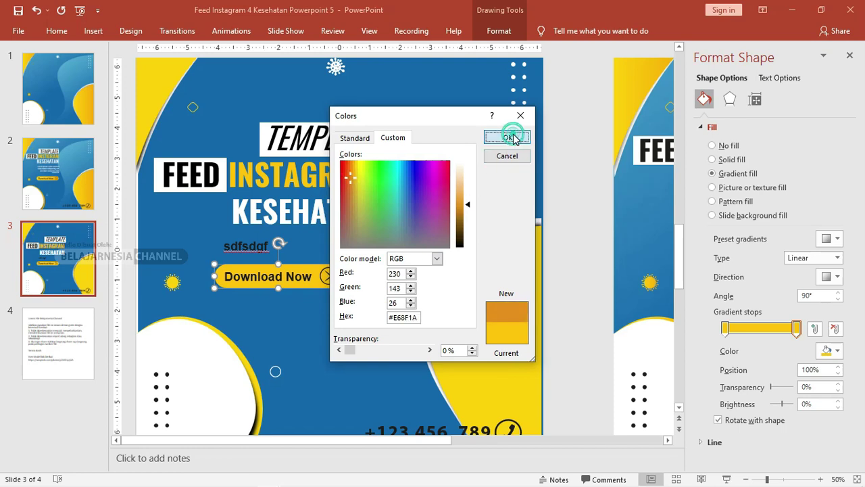
click(508, 136)
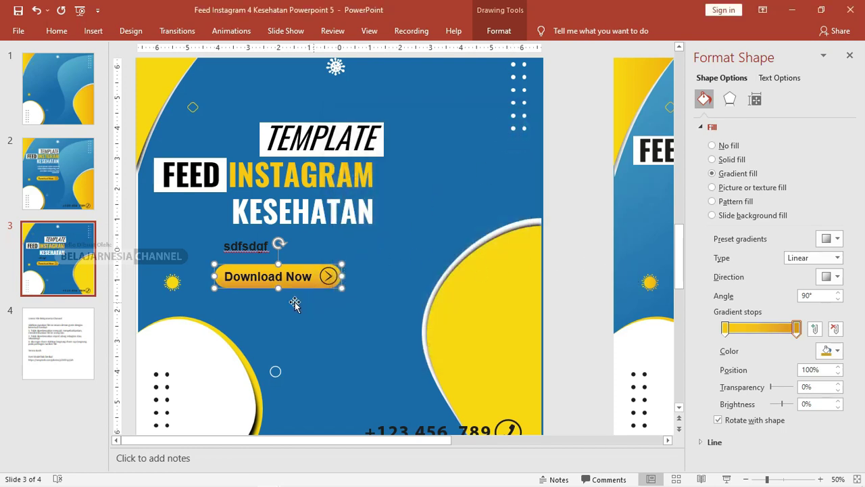
Step: Set the button's gradient direction to Linear Right, left to right
click(316, 301)
click(309, 286)
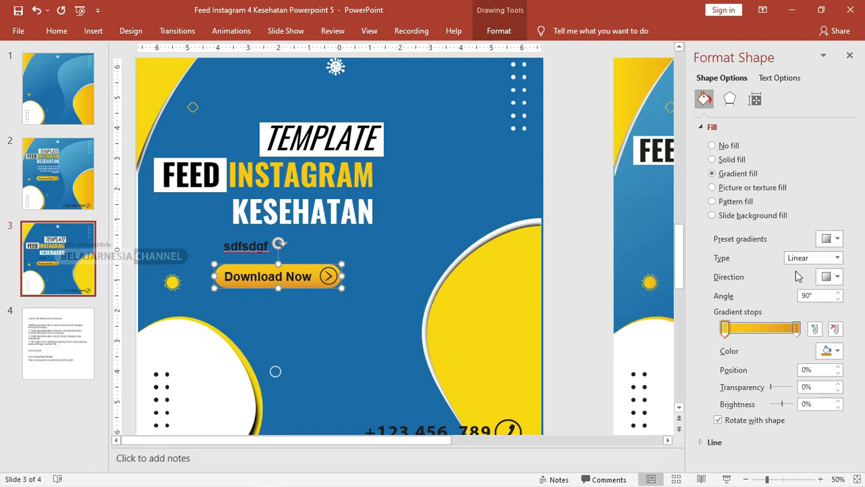
click(827, 278)
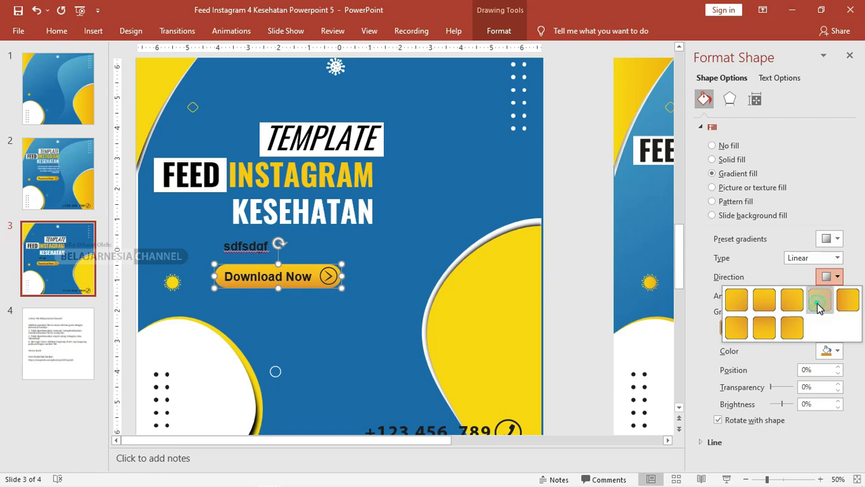
click(819, 301)
click(575, 217)
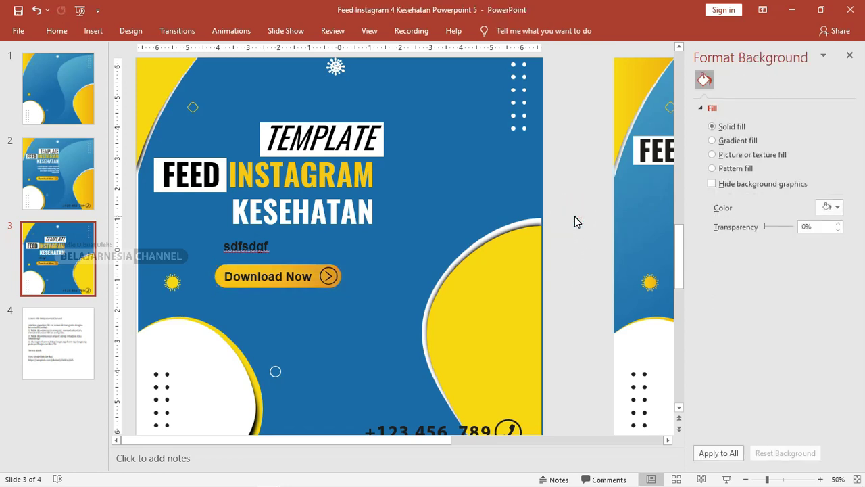
Step: Give the yellow curved shape a Linear Down (90°) gradient fill
scroll(527, 207, down, 2)
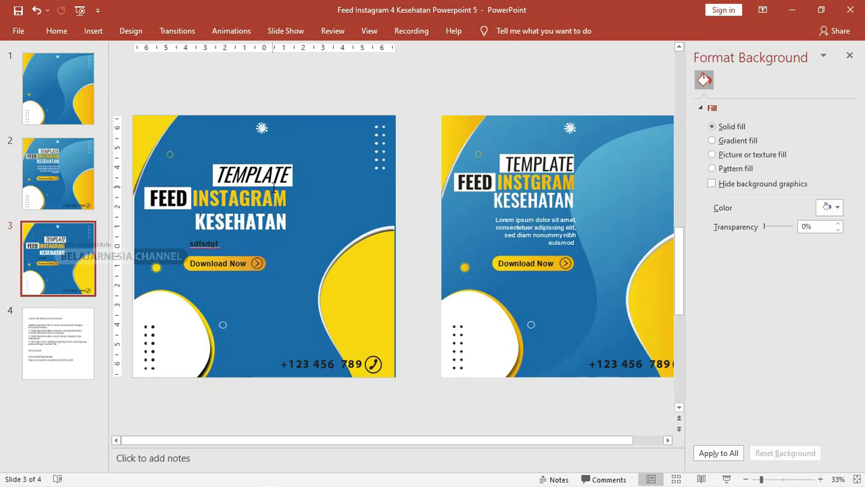
scroll(330, 210, down, 1)
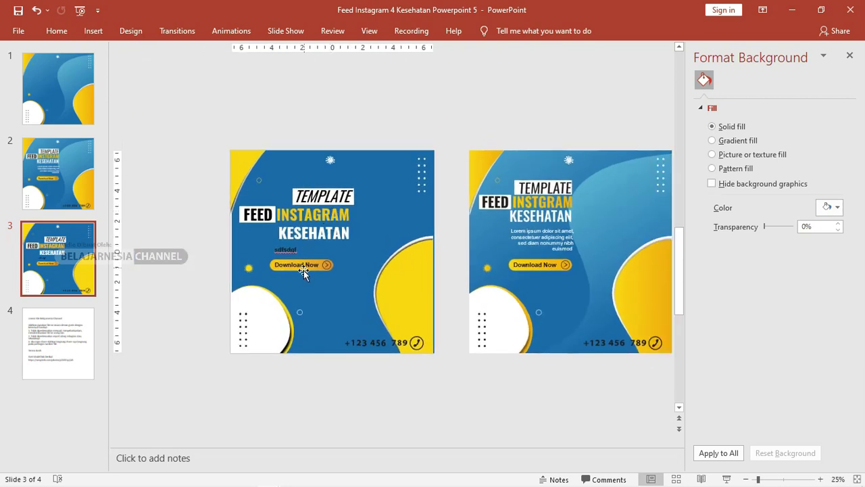
scroll(342, 273, up, 1)
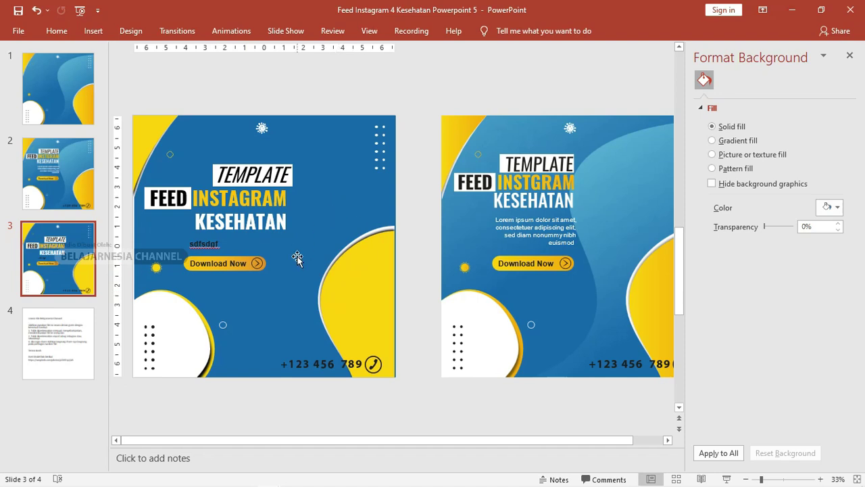
scroll(293, 227, down, 1)
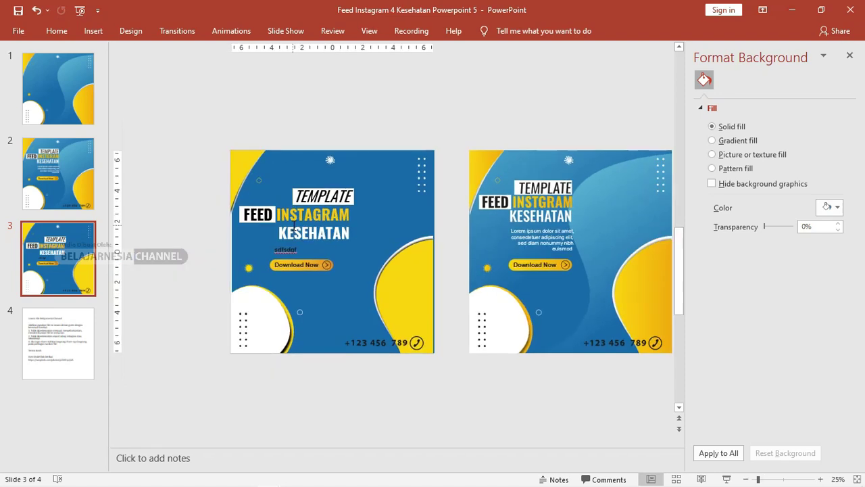
click(403, 269)
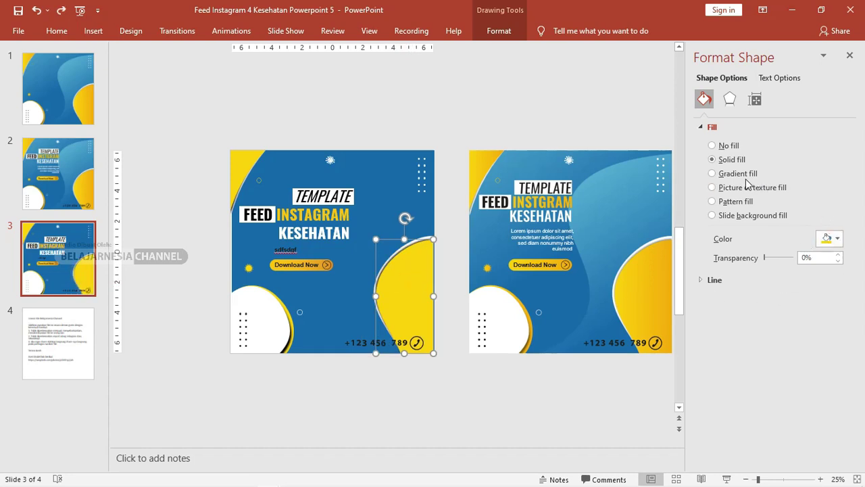
click(712, 173)
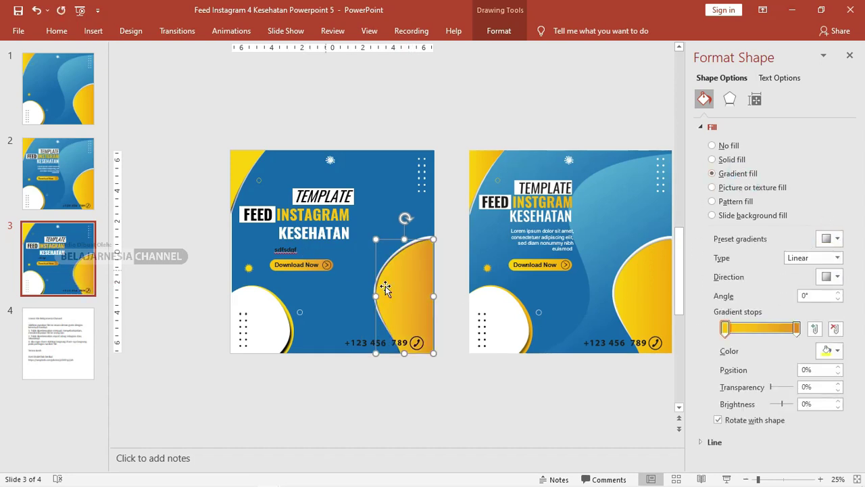
click(831, 276)
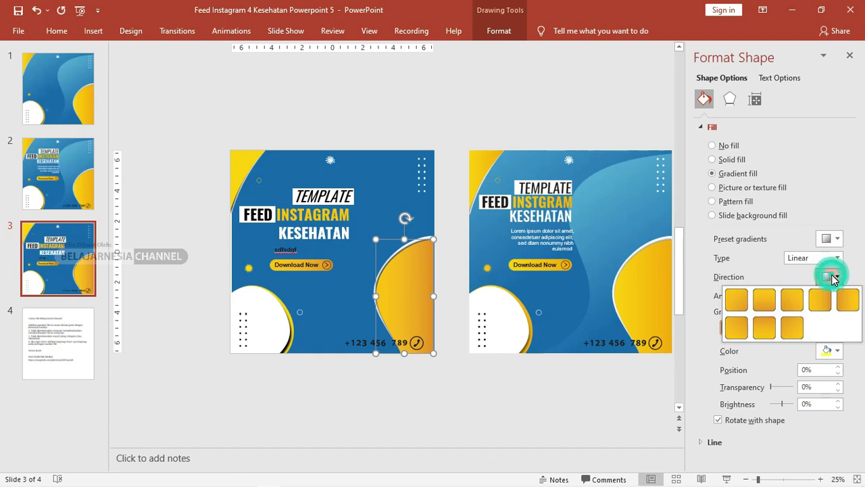
click(763, 301)
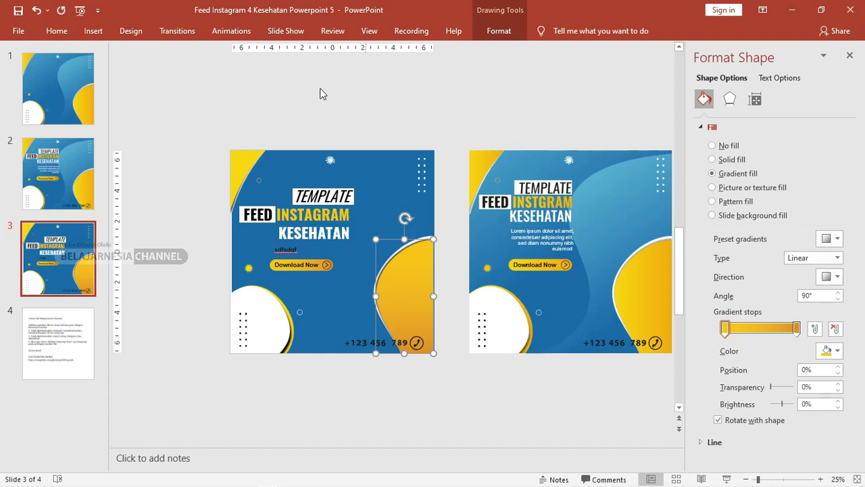
Step: Switch the blue wave to gradient fill, eyedropping light blue for the first stop
click(397, 197)
click(409, 209)
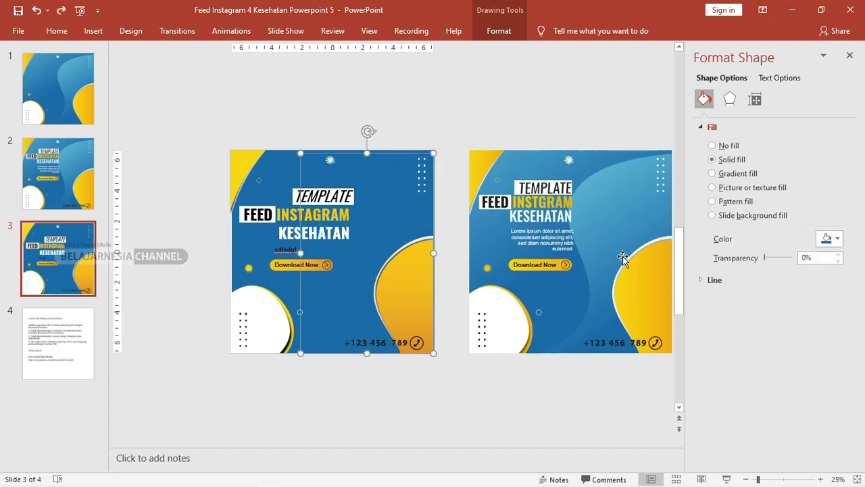
click(738, 173)
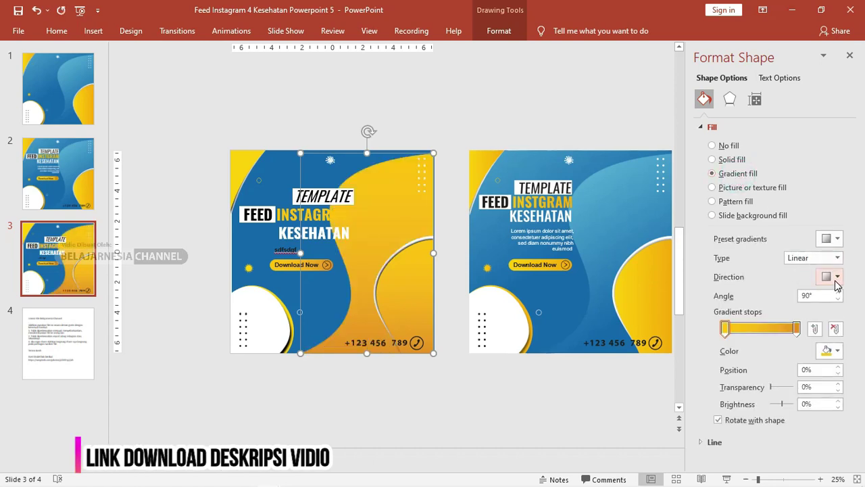
click(725, 328)
click(836, 350)
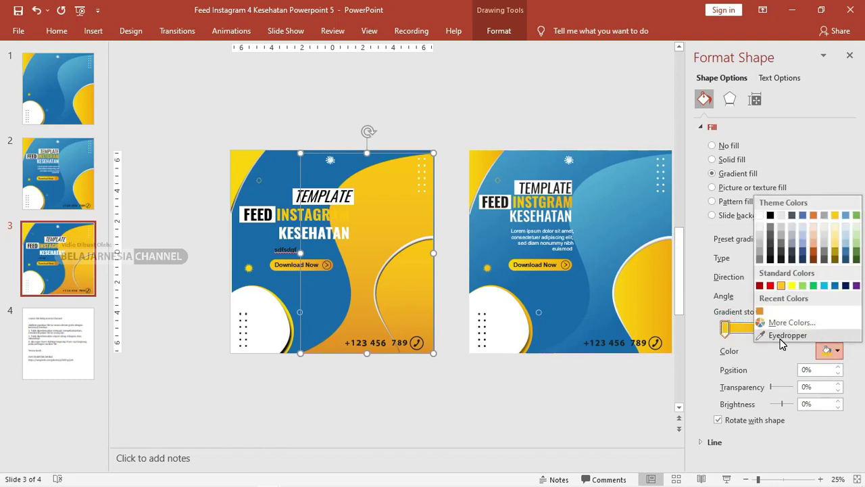
click(781, 337)
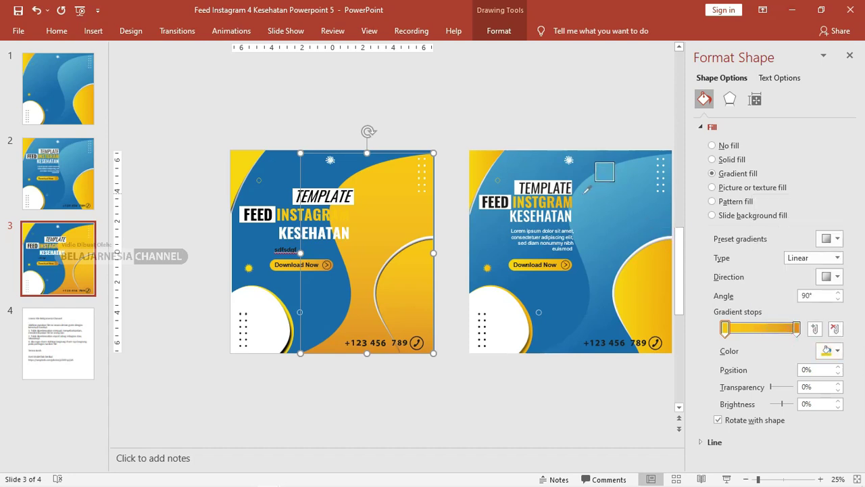
click(586, 191)
Step: Eyedrop the deeper reference blue for the wave's right gradient stop
click(796, 328)
click(833, 352)
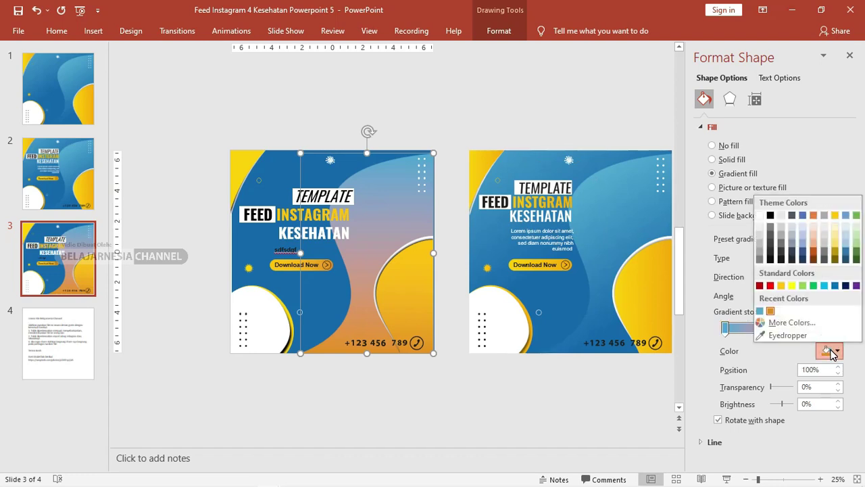
click(793, 337)
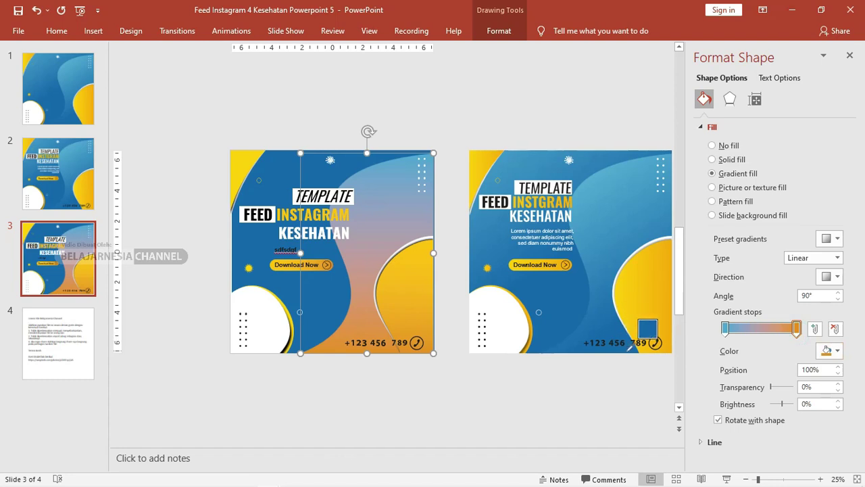
click(630, 348)
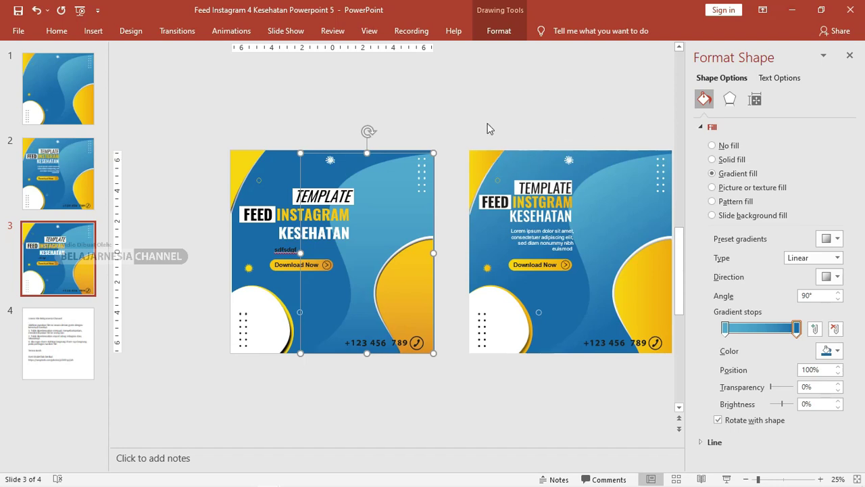
click(512, 99)
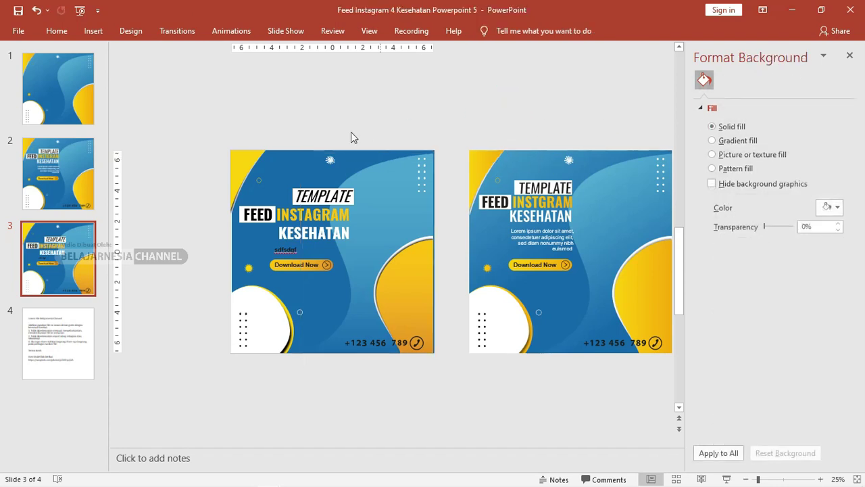
Step: Give the background rectangle a 180° linear gradient with its middle stop at 62%
click(306, 158)
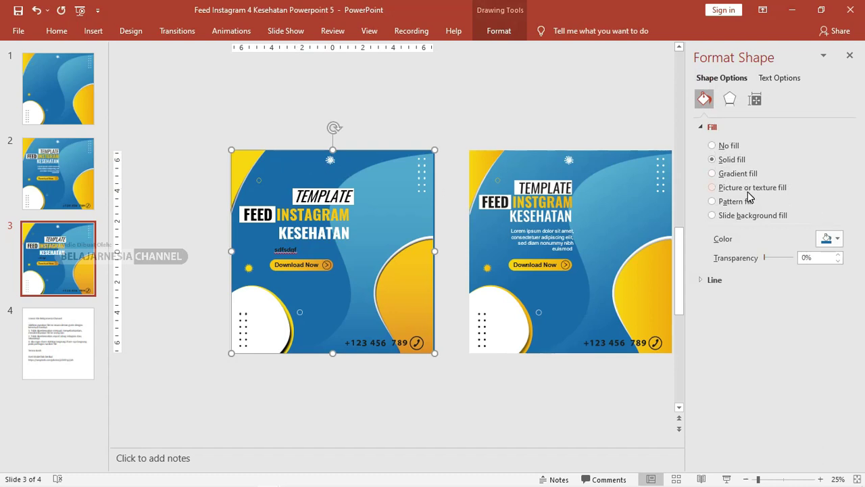
click(731, 173)
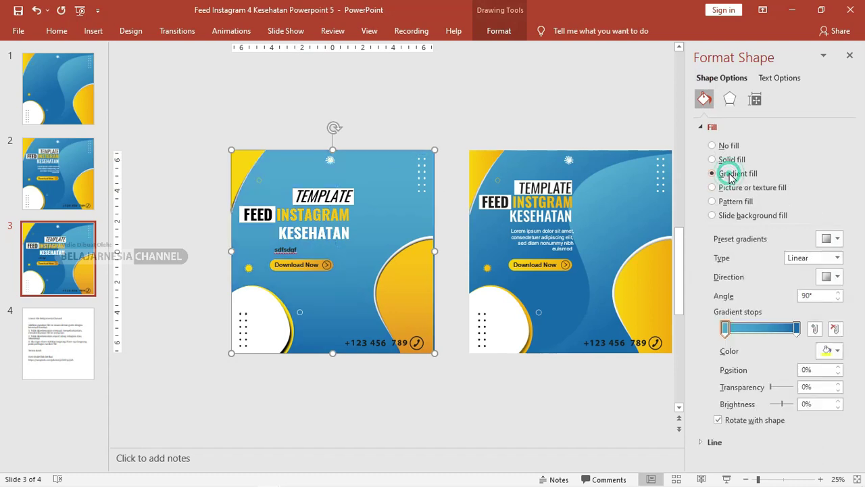
click(832, 276)
click(829, 303)
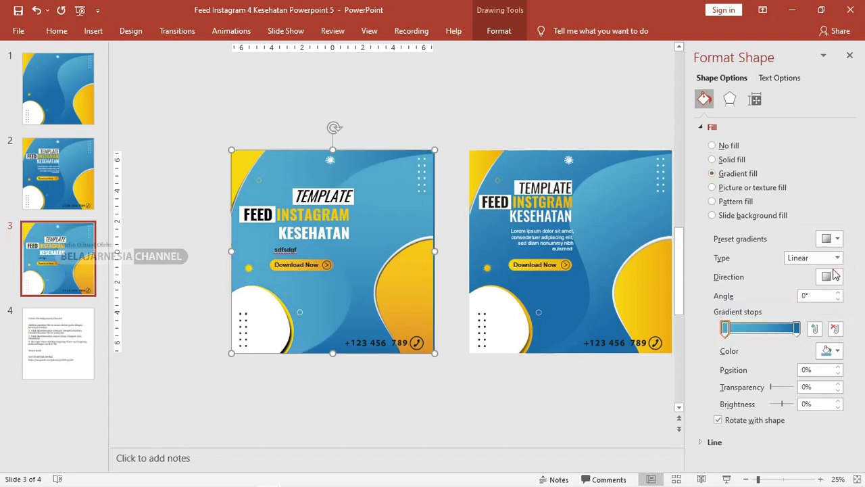
click(831, 277)
click(838, 310)
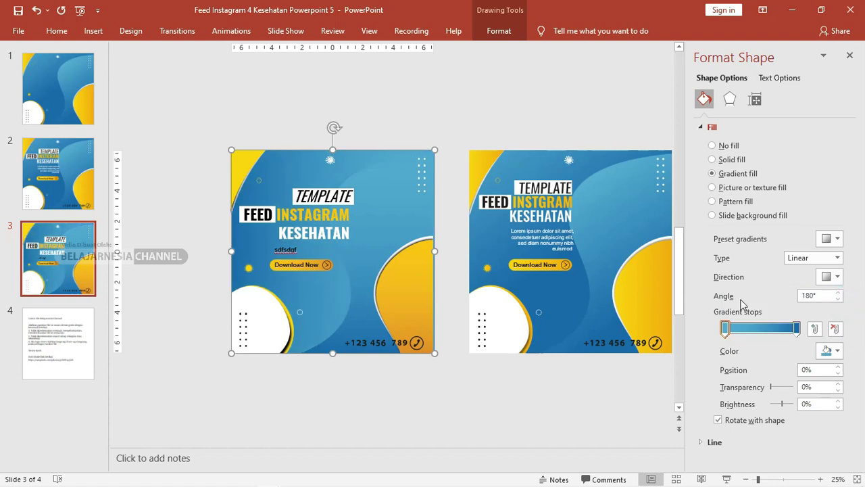
drag(797, 328, 767, 330)
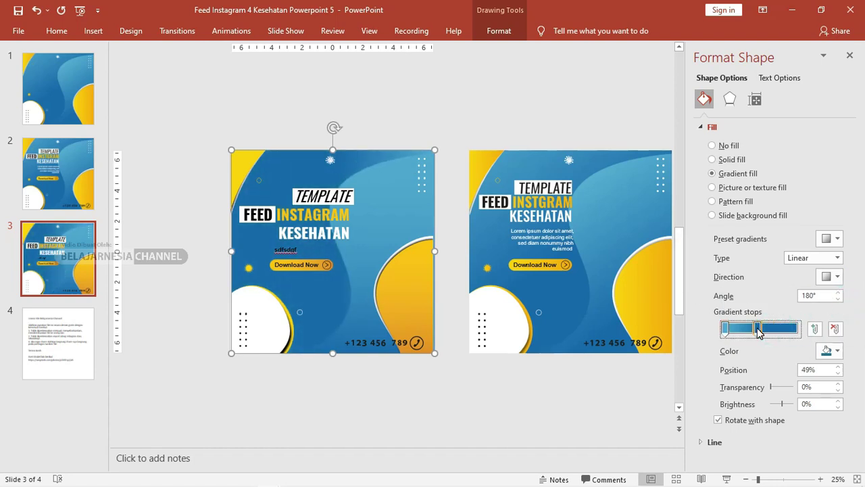
drag(762, 331, 769, 330)
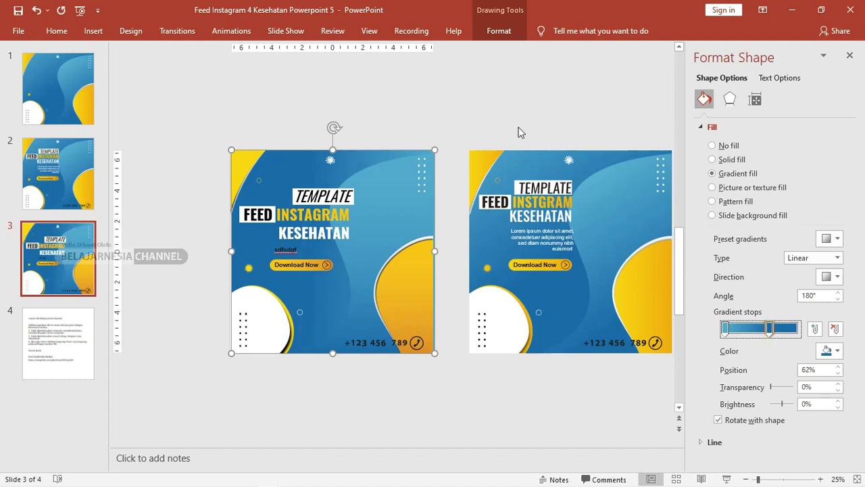
click(499, 95)
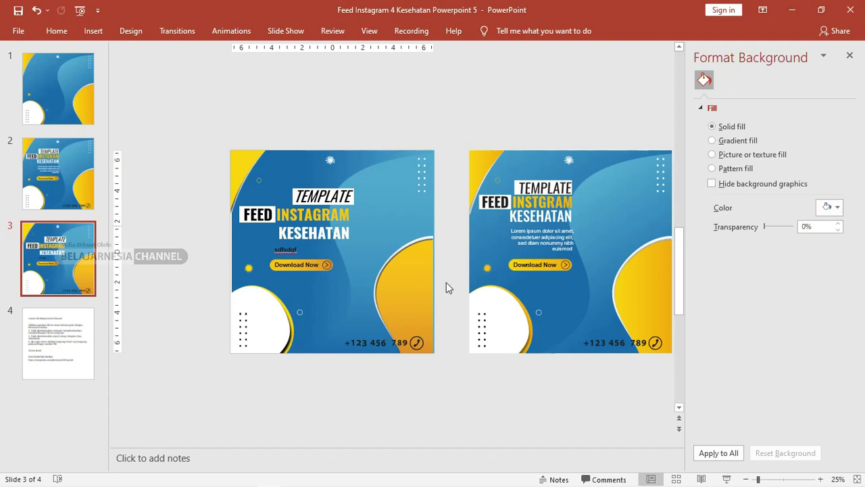
click(58, 88)
drag(352, 257, 411, 255)
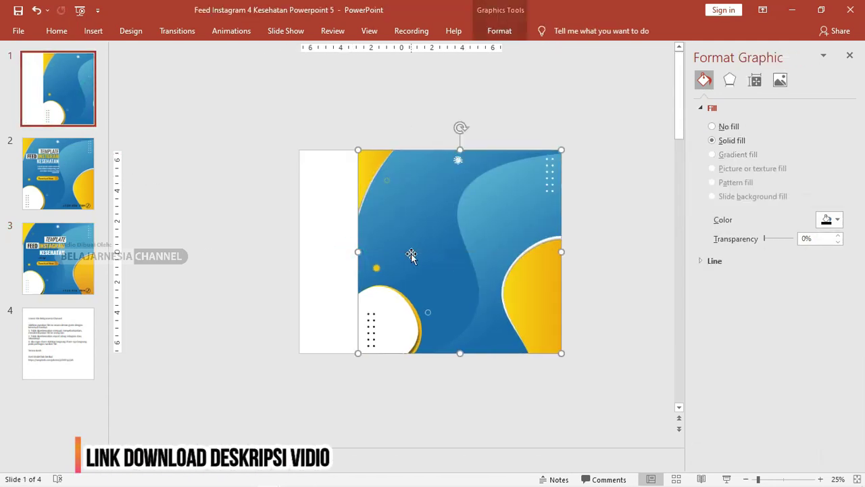
key(ctrl+z)
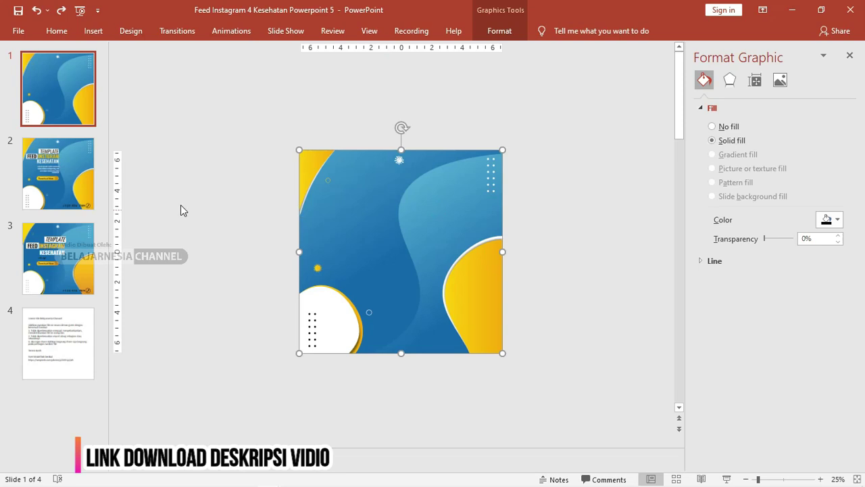
click(67, 173)
drag(500, 264, 524, 263)
key(ctrl+z)
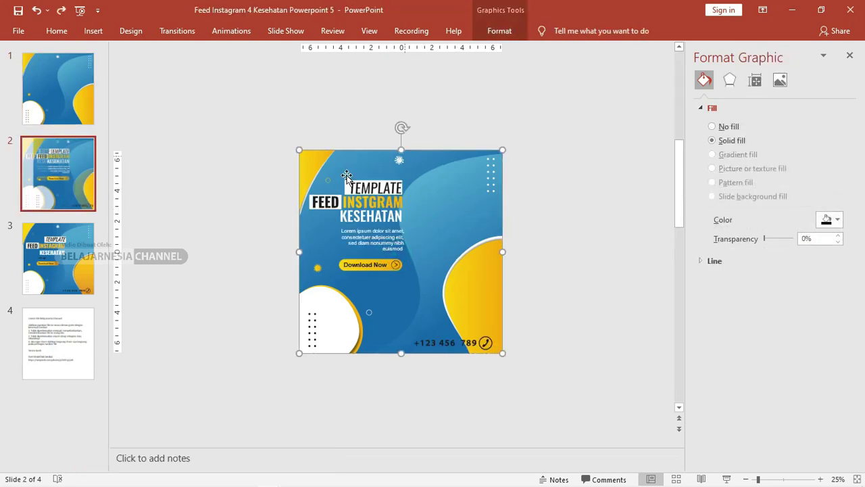
key(Page_Down)
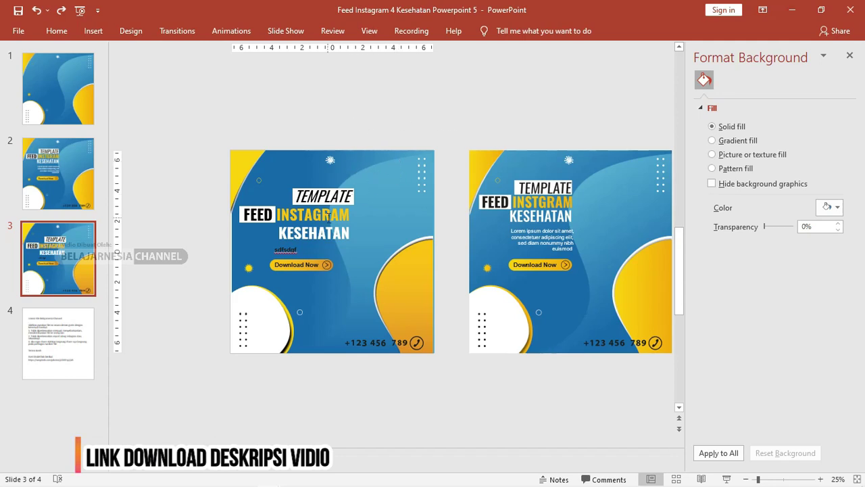
Step: Set the whole title's line spacing to Exactly 86.4 pt in Line Spacing Options
click(327, 217)
scroll(308, 217, up, 2)
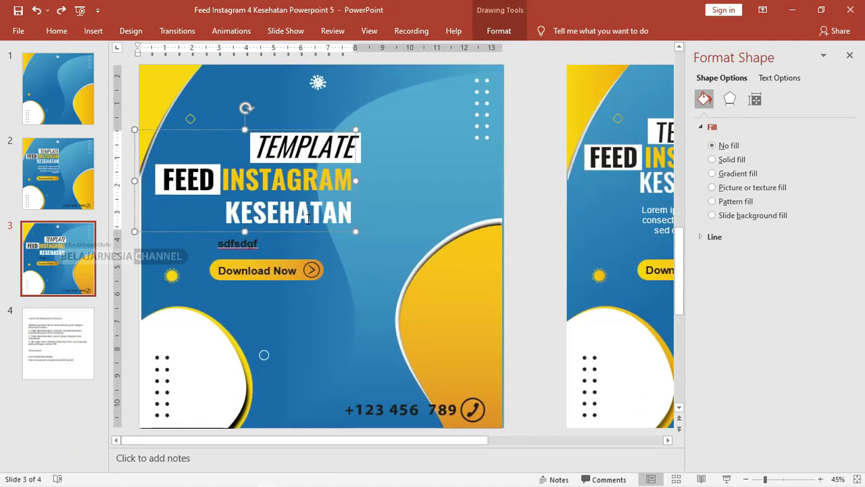
scroll(308, 217, down, 2)
scroll(565, 199, up, 1)
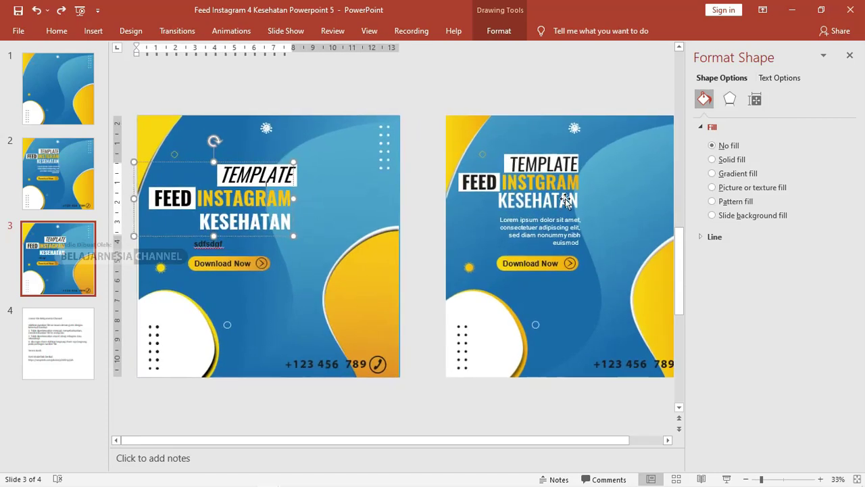
key(ctrl+a)
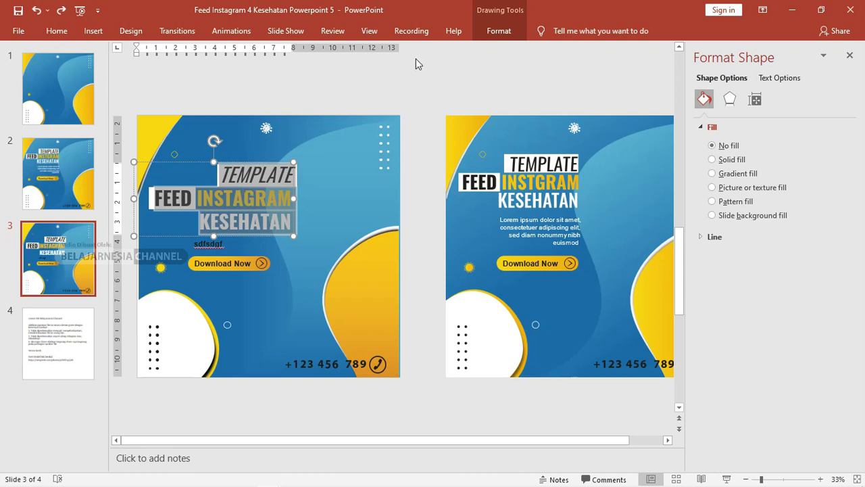
click(58, 34)
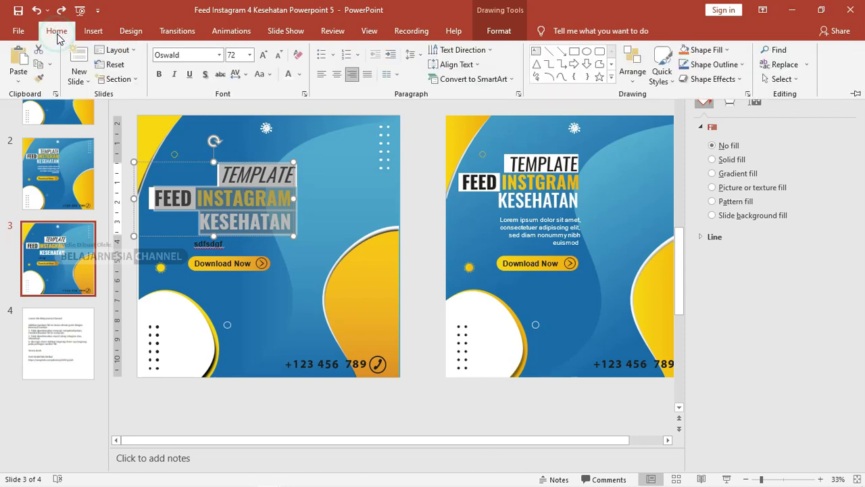
click(413, 54)
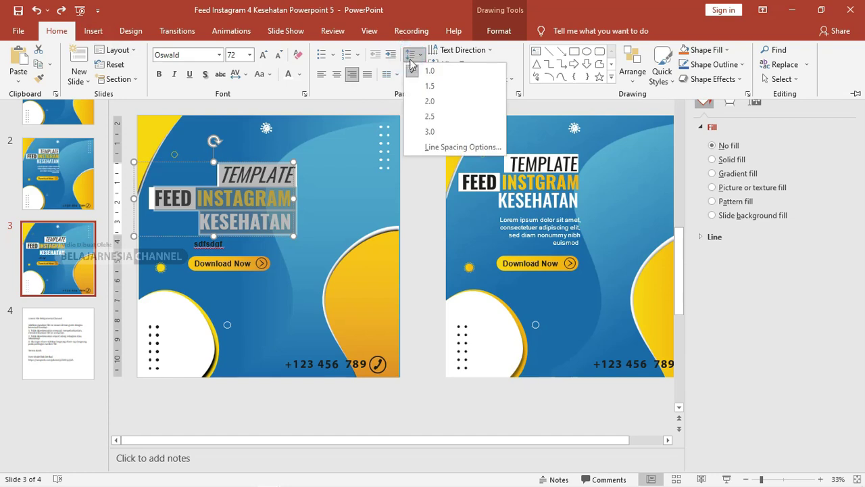
click(456, 148)
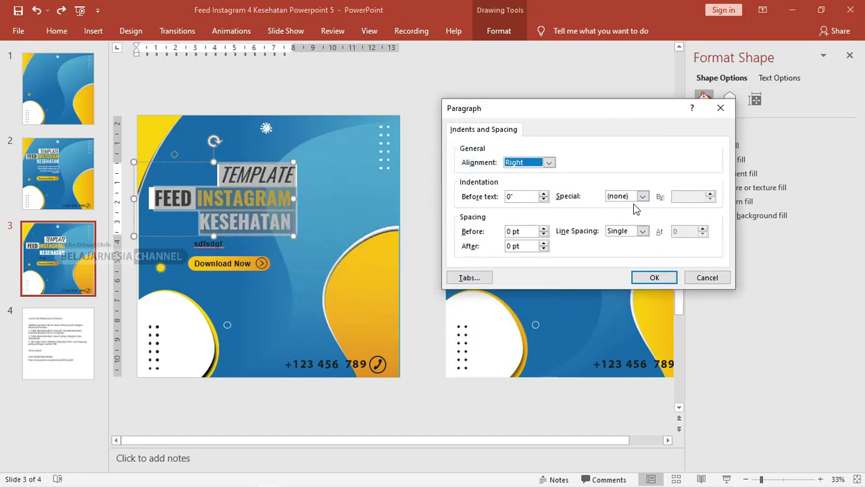
drag(558, 114, 537, 104)
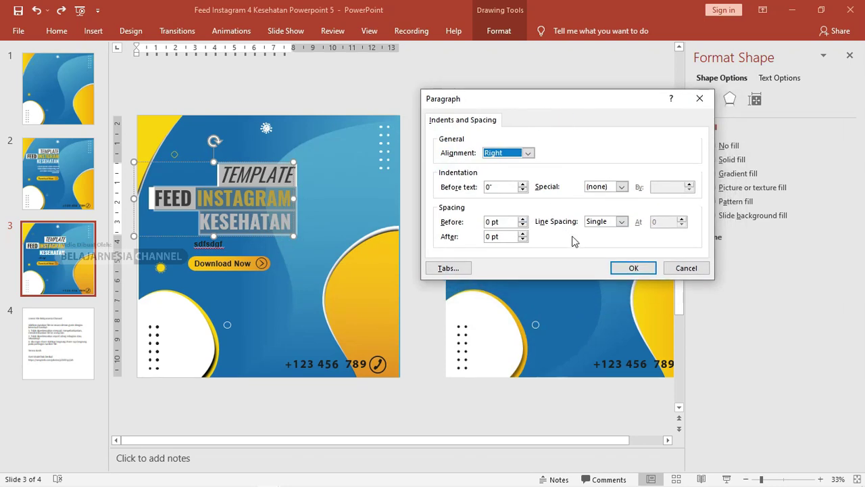
click(621, 222)
click(610, 270)
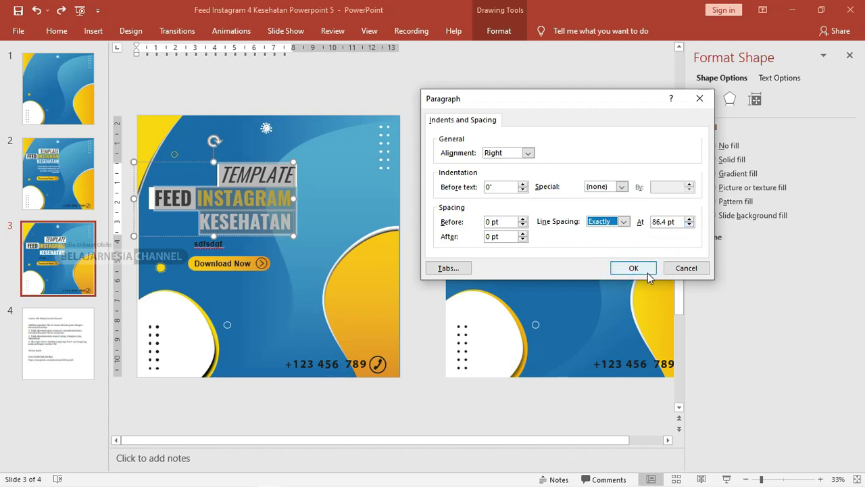
Step: Set the title's line spacing to exactly 80 pt in Line Spacing Options
click(633, 268)
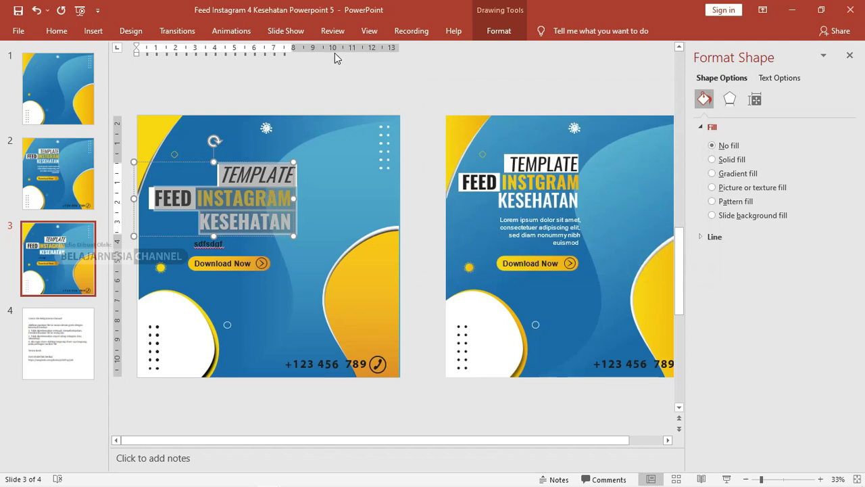
click(57, 31)
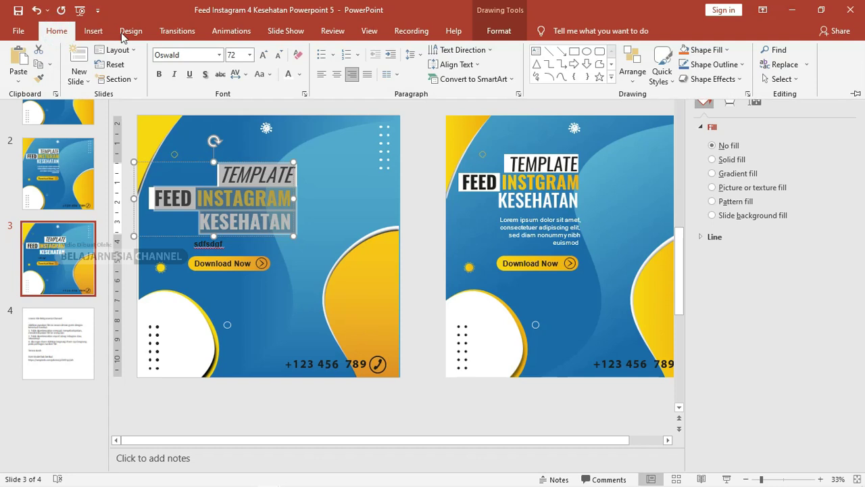
click(410, 55)
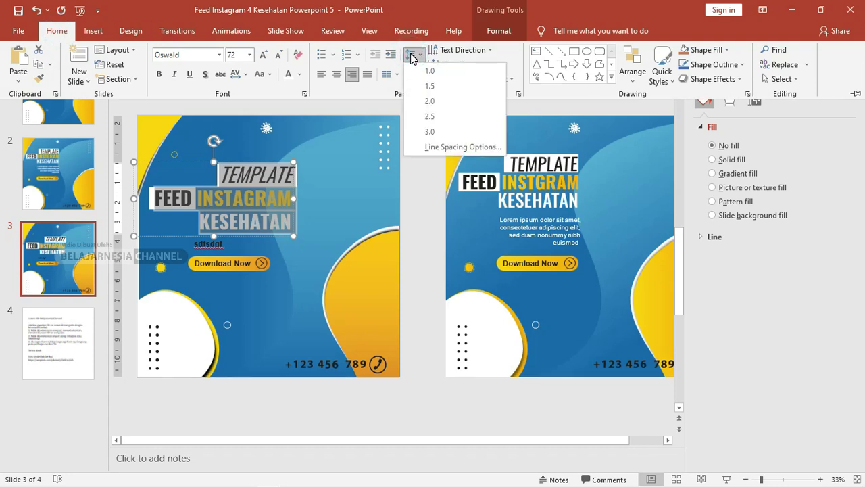
click(446, 147)
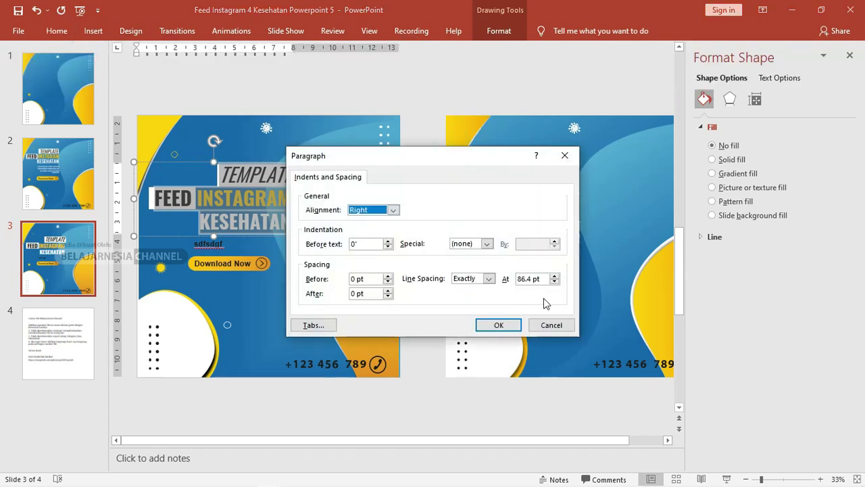
drag(546, 280, 518, 279)
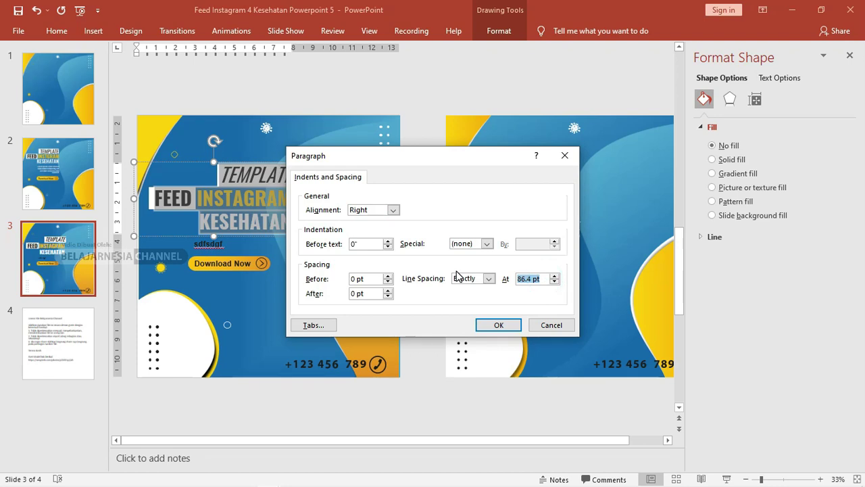
text(80)
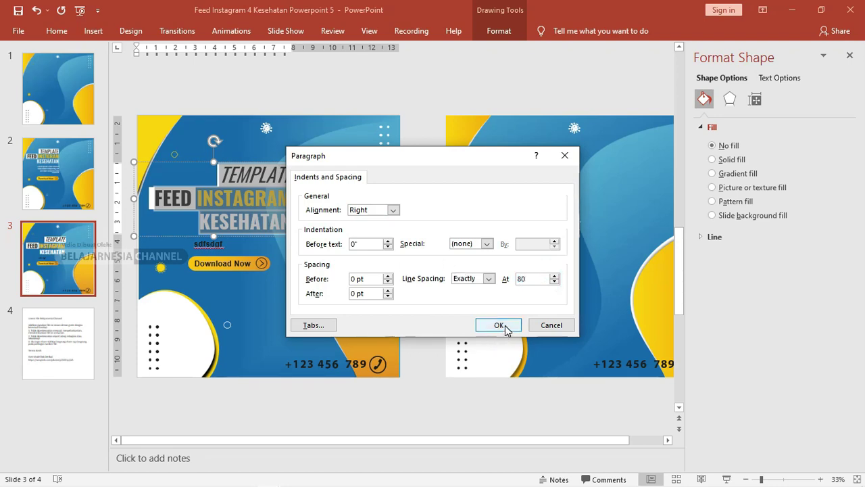
click(498, 326)
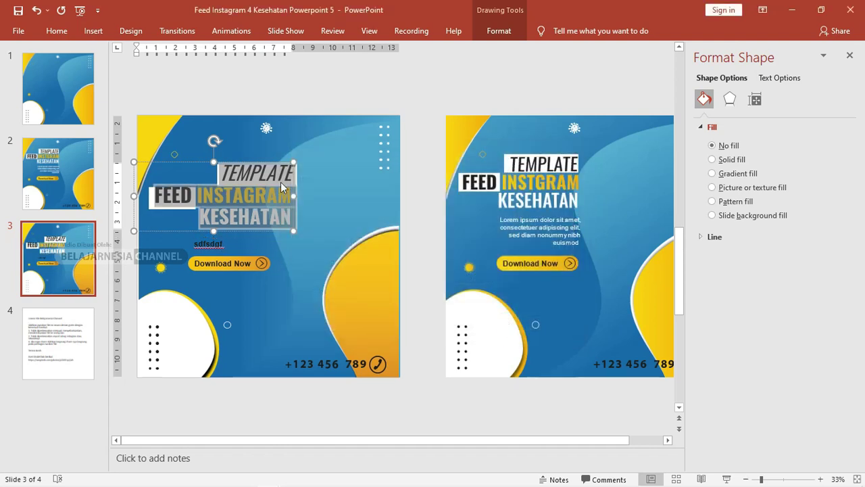
Step: Nudge the title box slightly down with the arrow key
click(293, 177)
scroll(291, 169, up, 2)
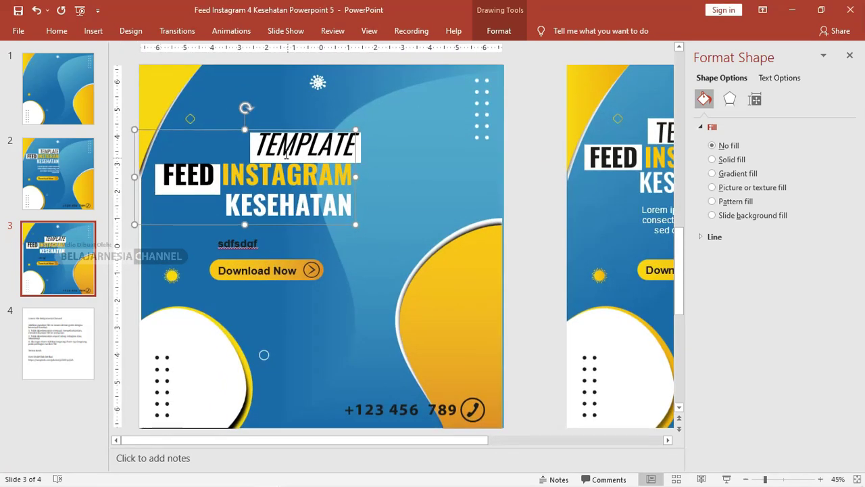
key(Down)
key(Down)
key(Down)
key(Down)
key(Down)
key(Down)
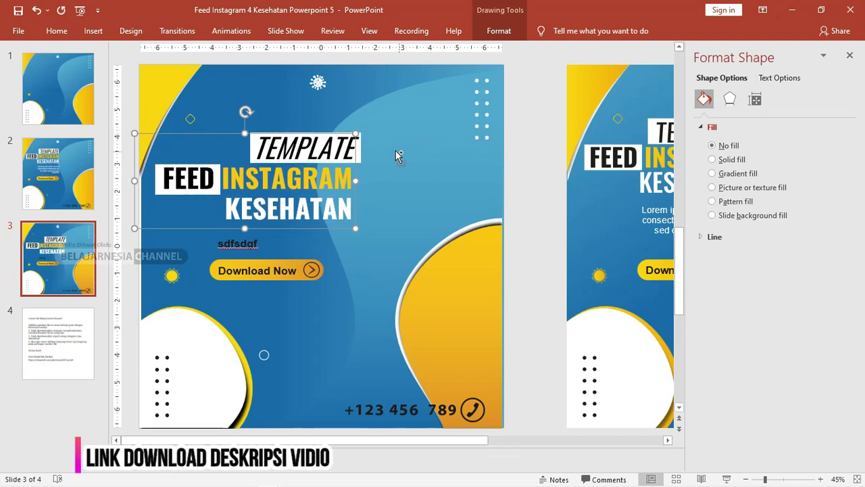
scroll(396, 155, down, 2)
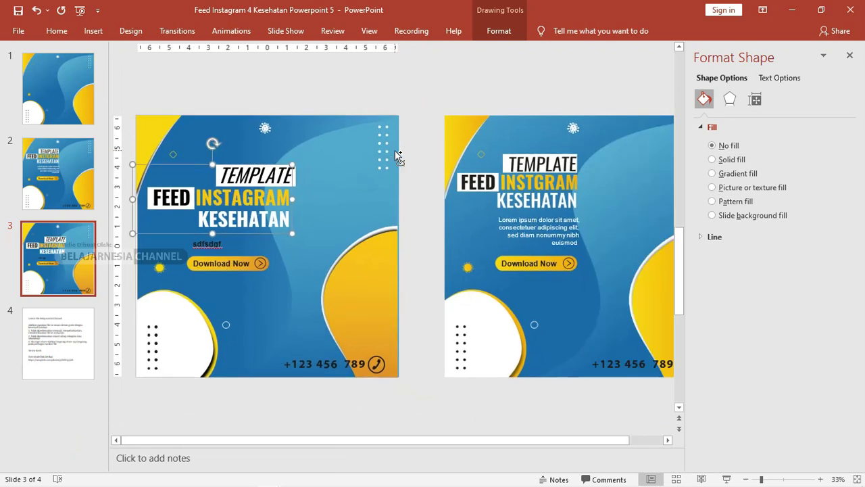
Step: Drag the Model~1 doctor photo from the PPT folder onto slide 3 and enlarge it
click(412, 98)
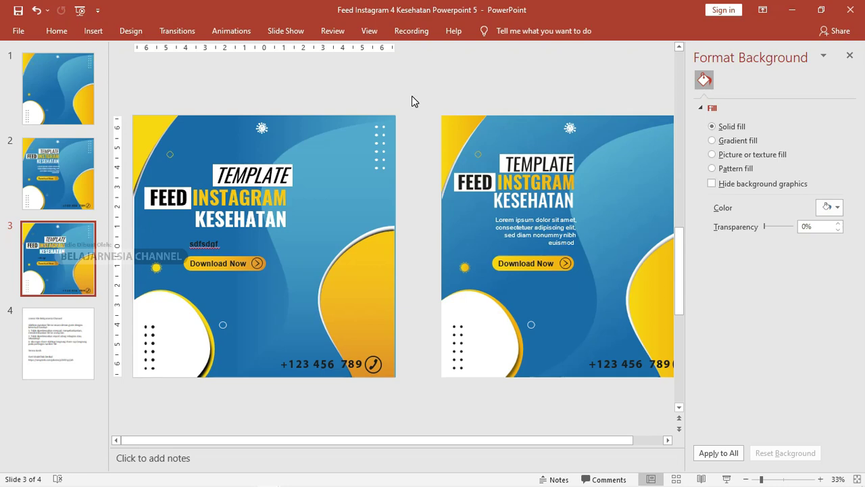
key(alt+Tab)
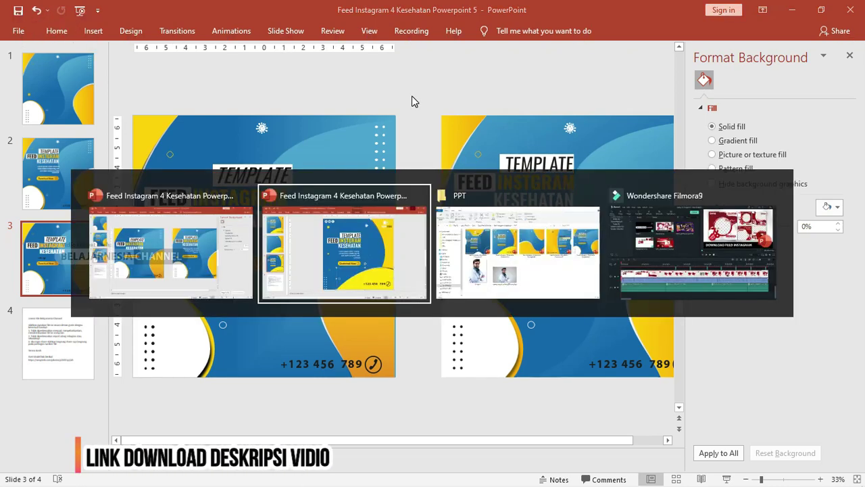
key(alt+Tab)
click(229, 346)
mouse_move(230, 346)
mouse_down()
mouse_move(539, 452)
mouse_move(378, 247)
mouse_up()
key(alt+Tab)
drag(316, 248, 341, 307)
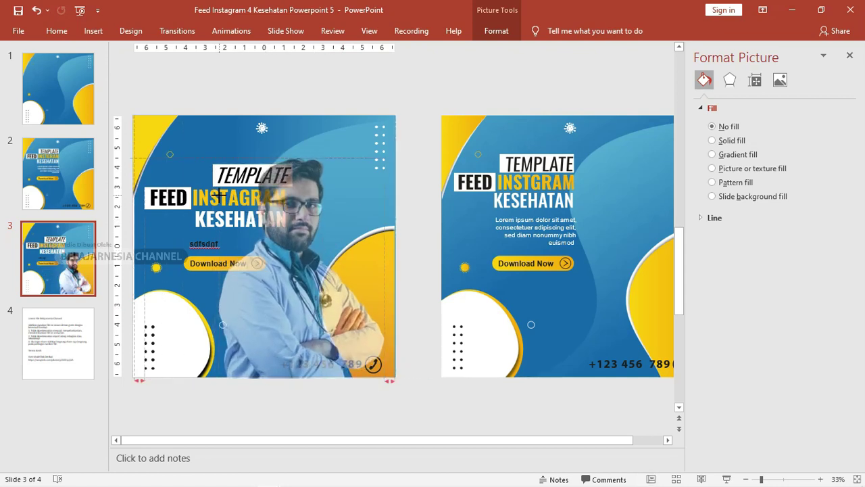
drag(266, 220, 220, 161)
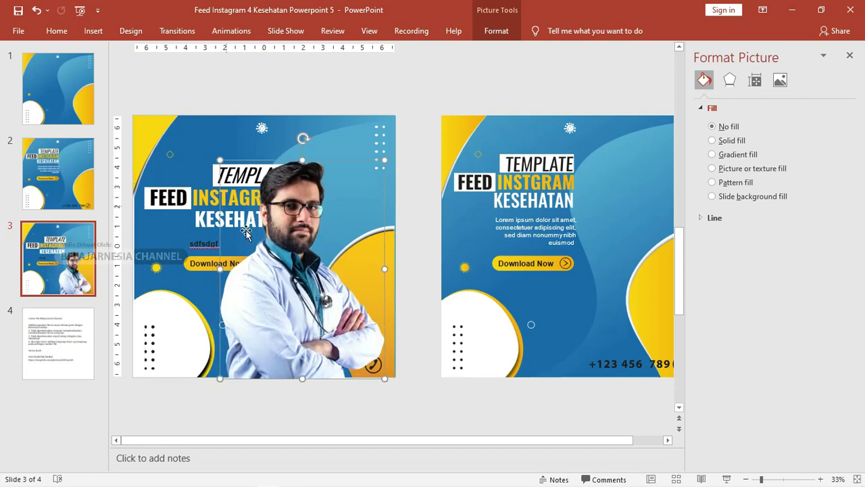
Step: Flip the doctor photo horizontally so he faces the other way
right_click(293, 269)
key(Escape)
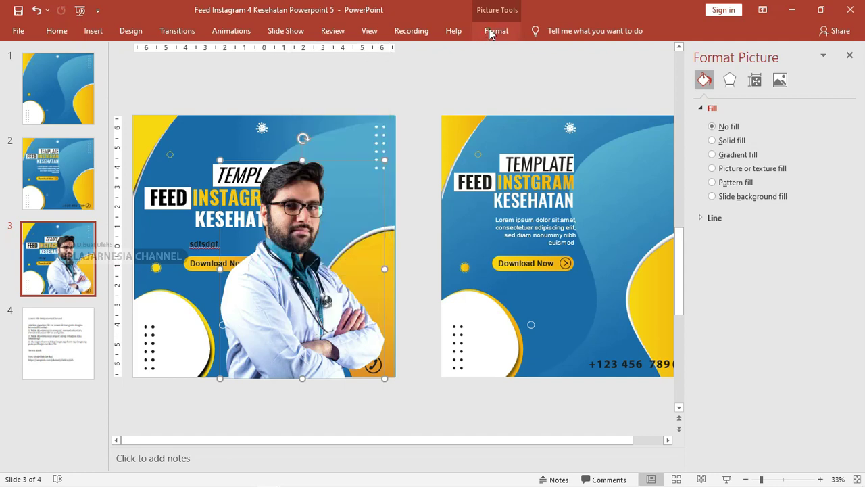
click(490, 33)
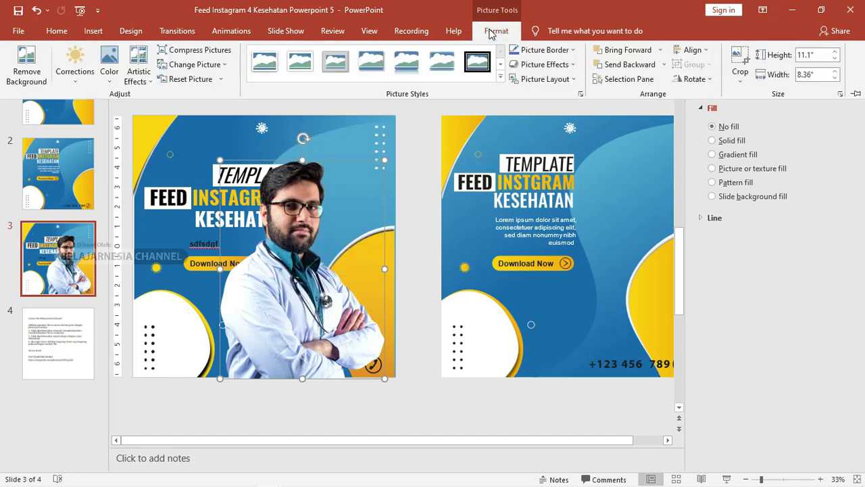
click(691, 79)
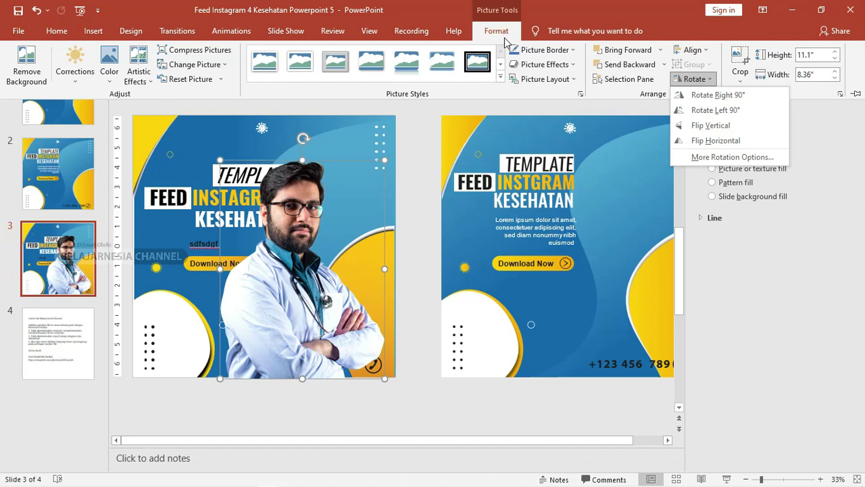
click(497, 32)
click(499, 31)
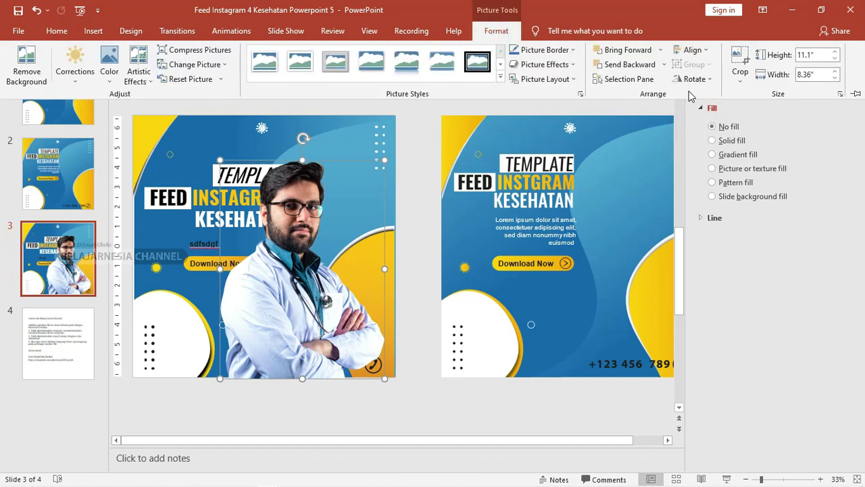
click(694, 79)
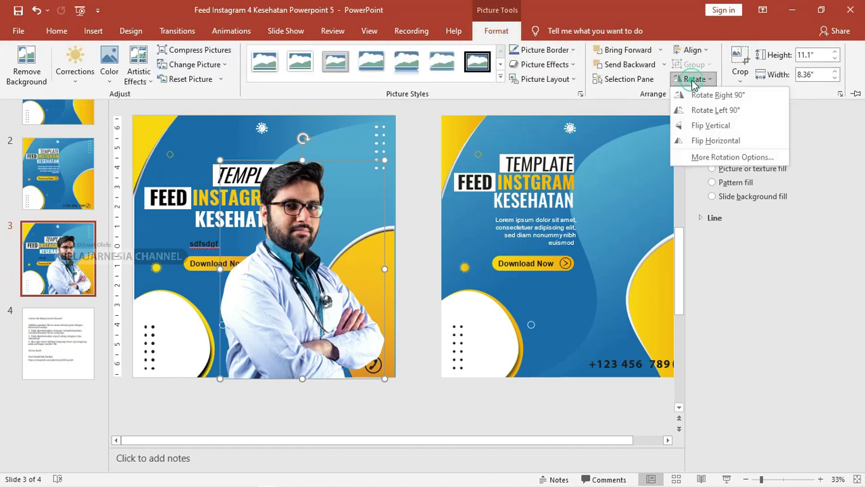
click(710, 140)
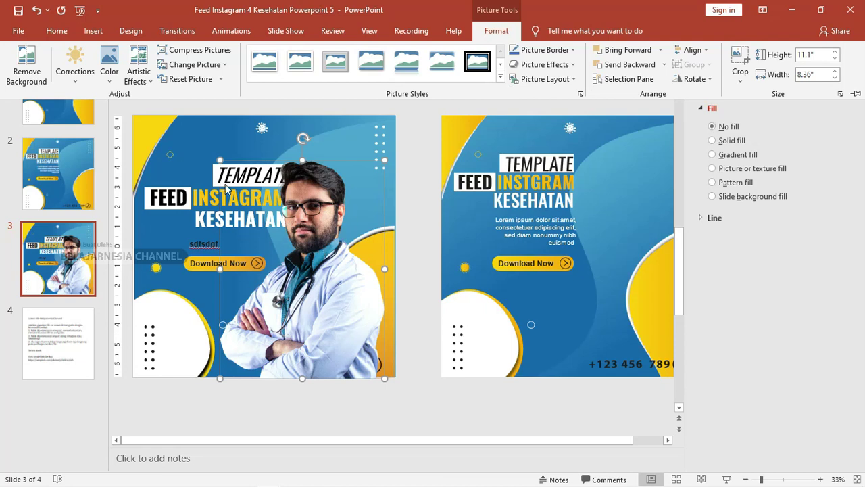
Step: Shrink the doctor photo slightly toward the bottom-right so it clears the TEMPLATE heading
key(ctrl+F1)
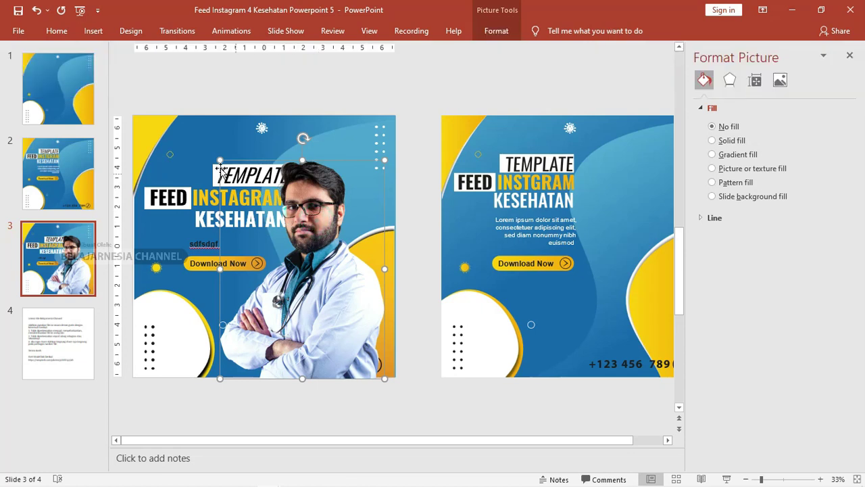
drag(220, 160, 232, 175)
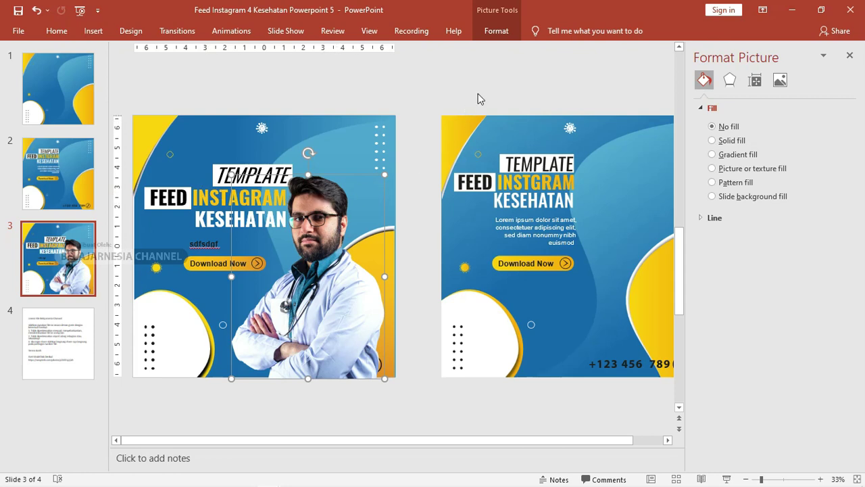
click(492, 34)
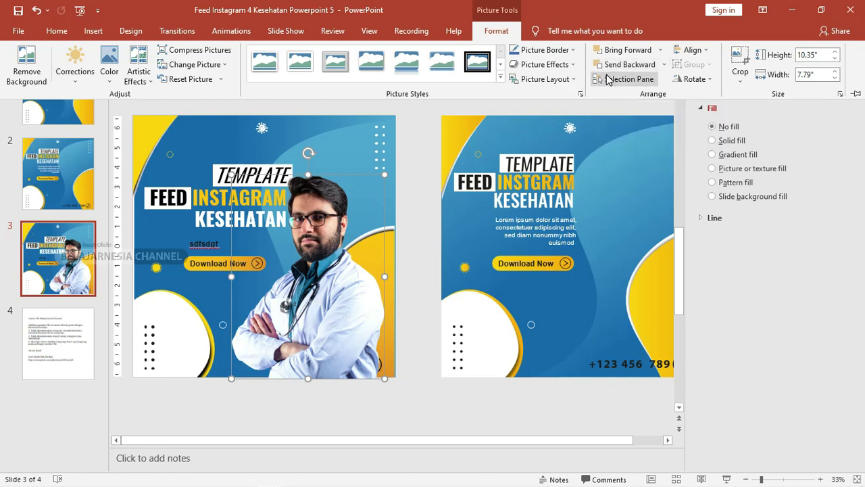
Step: In the Selection Pane, move TextBox 1 above Picture 5 so the title shows in front
click(612, 79)
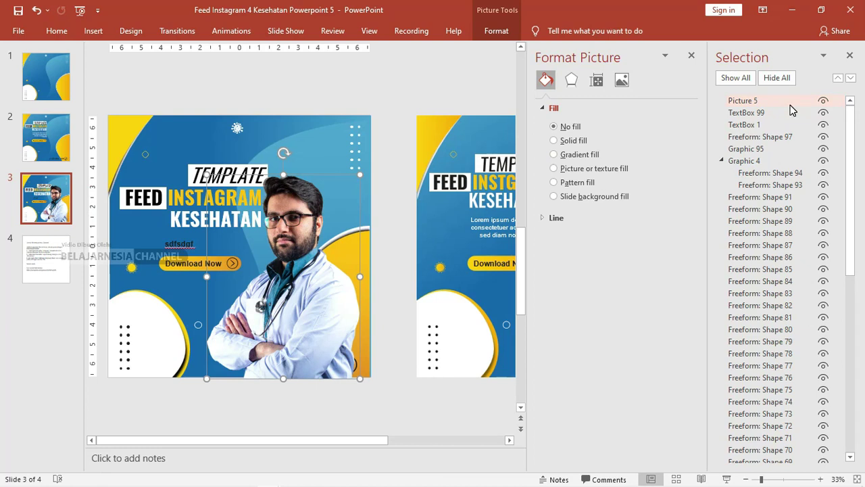
click(182, 198)
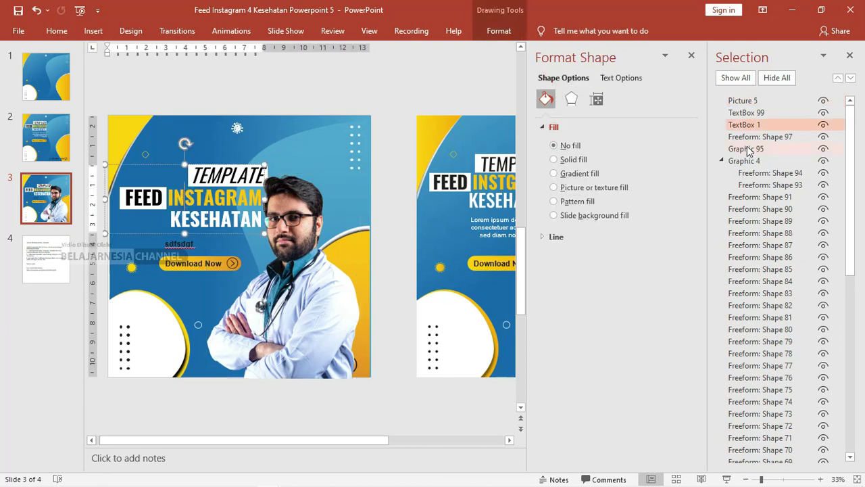
click(790, 126)
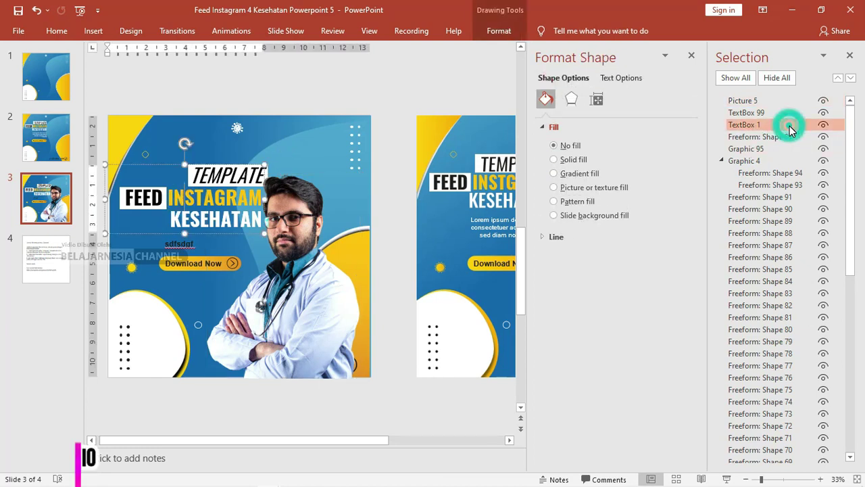
drag(789, 126, 785, 96)
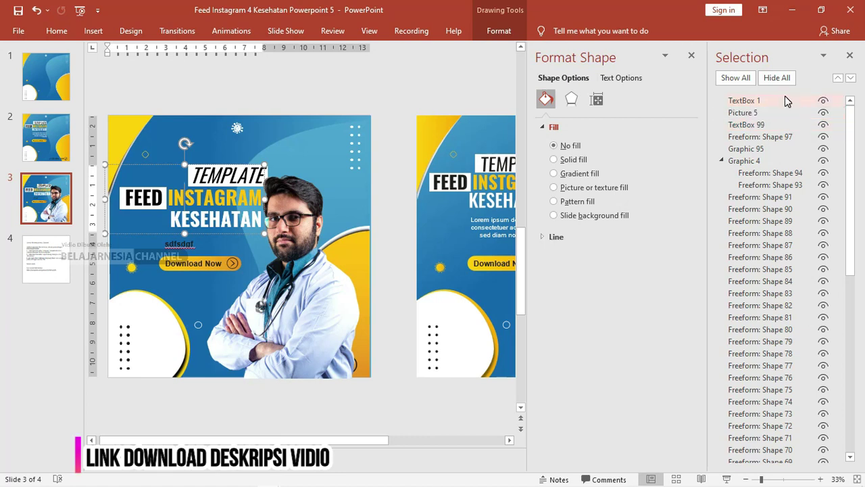
click(303, 73)
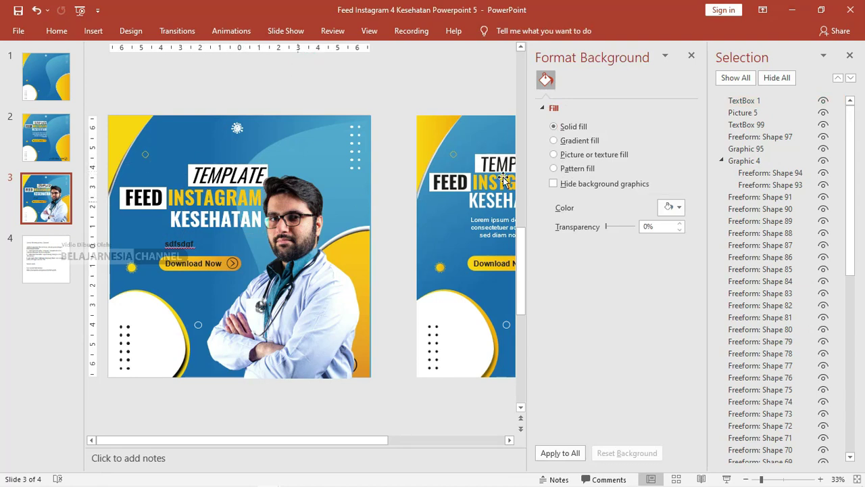
Step: Move the headline text down to reveal the white rectangles behind it
click(119, 196)
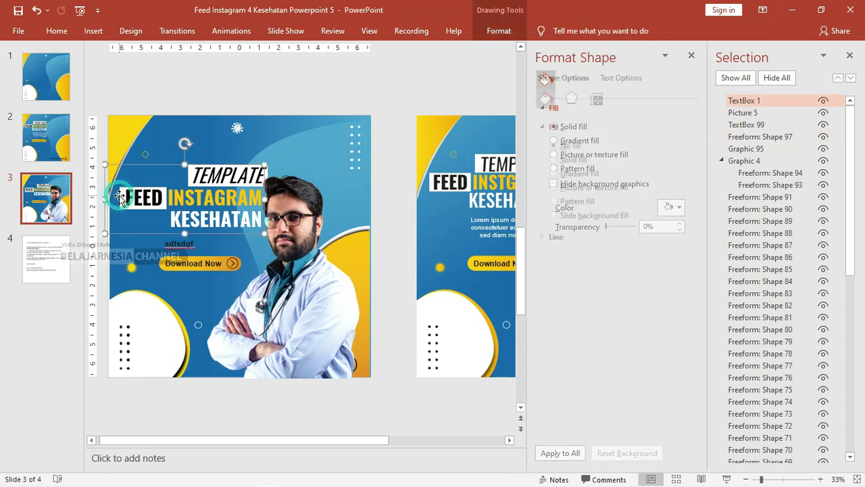
drag(218, 167, 219, 197)
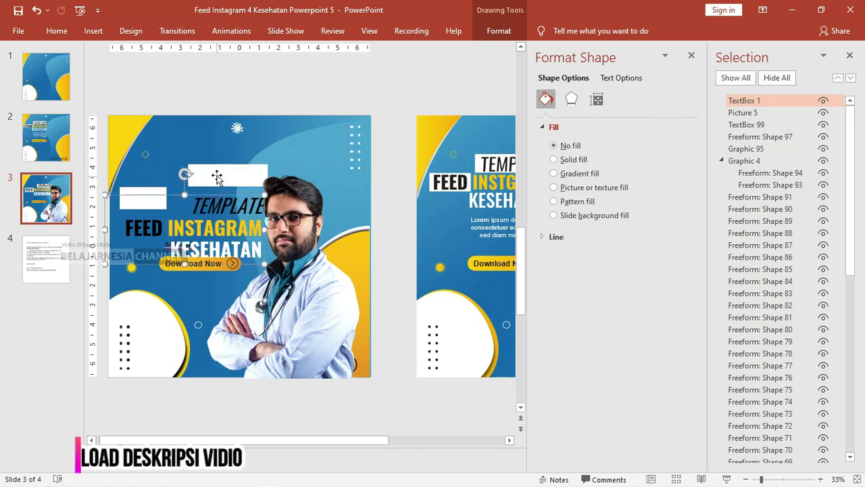
click(217, 173)
click(220, 169)
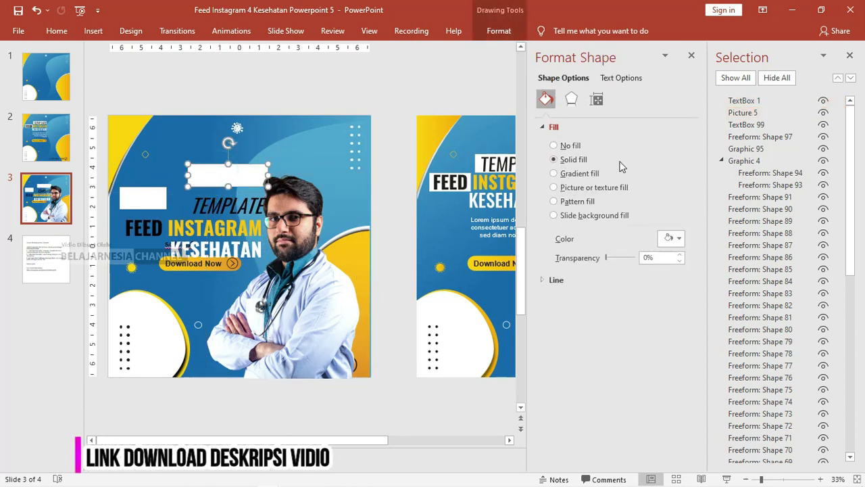
scroll(800, 290, down, 6)
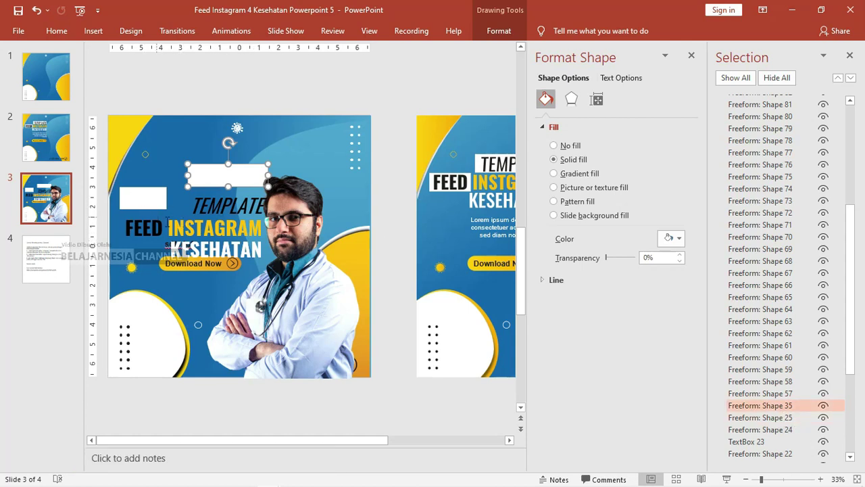
Step: Select both white rectangles and bring them to the front
click(144, 197)
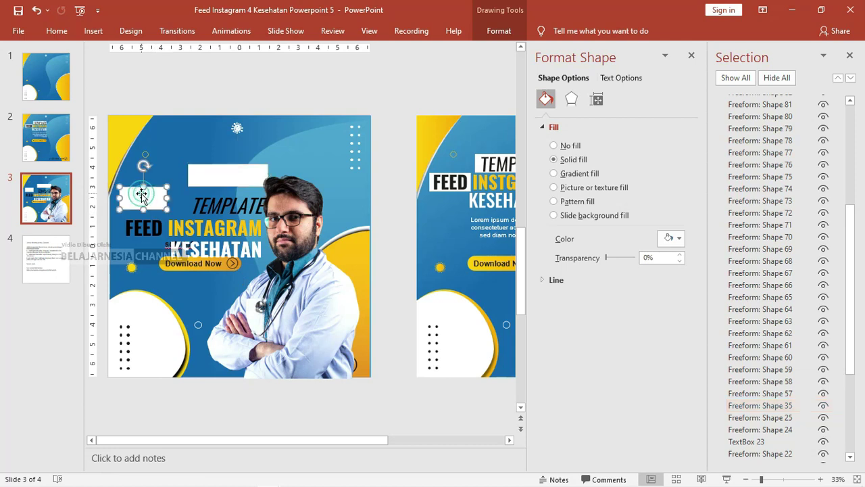
shift+click(200, 175)
right_click(200, 175)
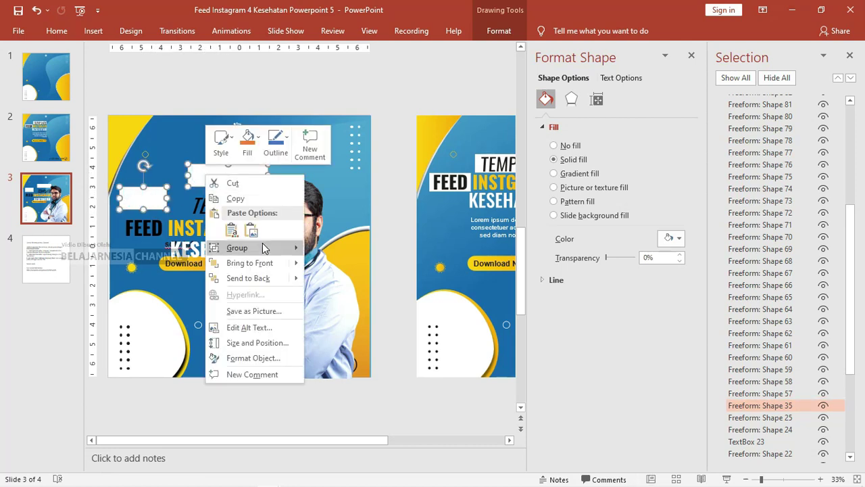
click(194, 175)
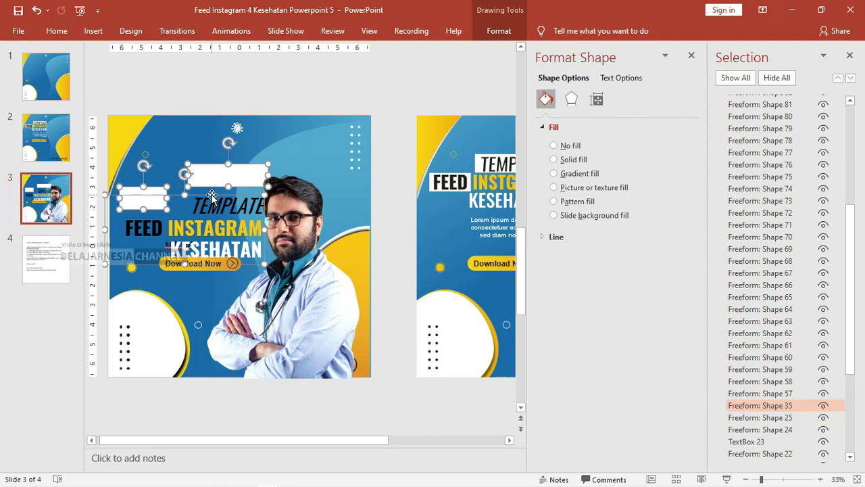
right_click(213, 198)
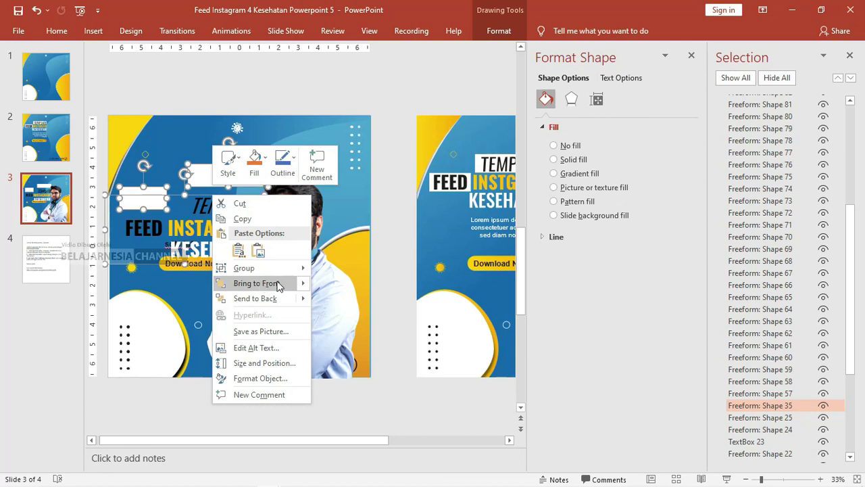
click(144, 193)
right_click(144, 192)
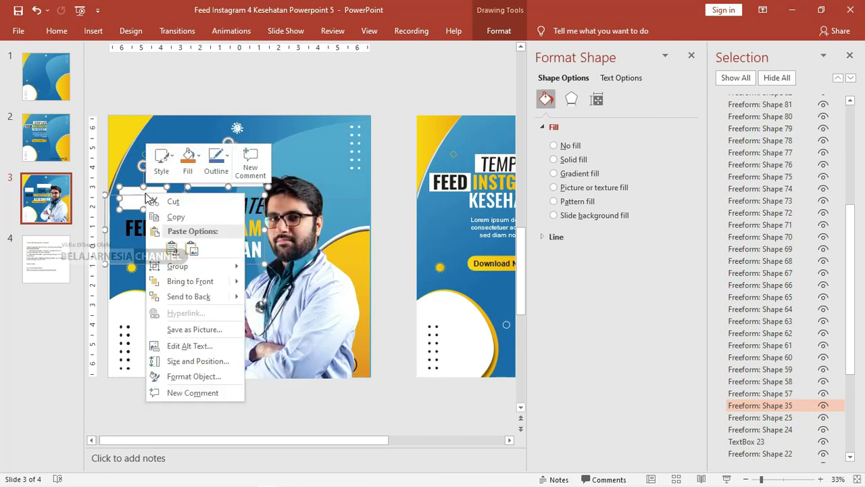
click(199, 280)
Step: Move the headline group back up so TEMPLATE and FEED sit on the white boxes
click(291, 74)
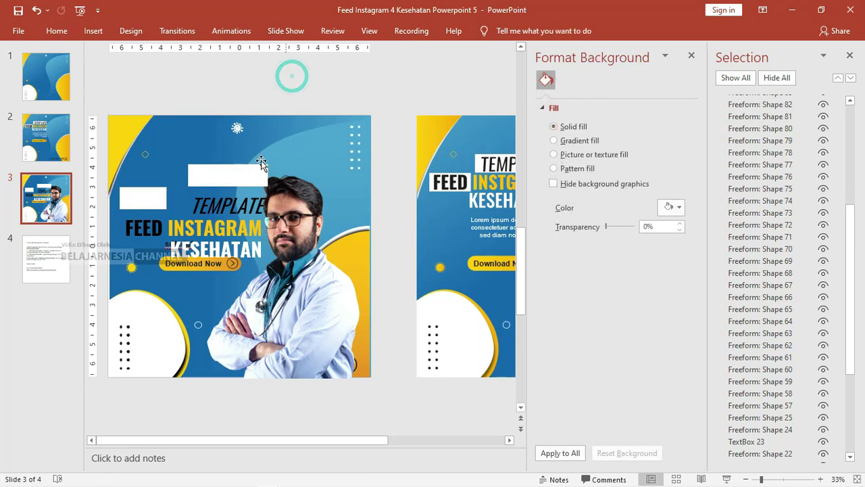
click(224, 196)
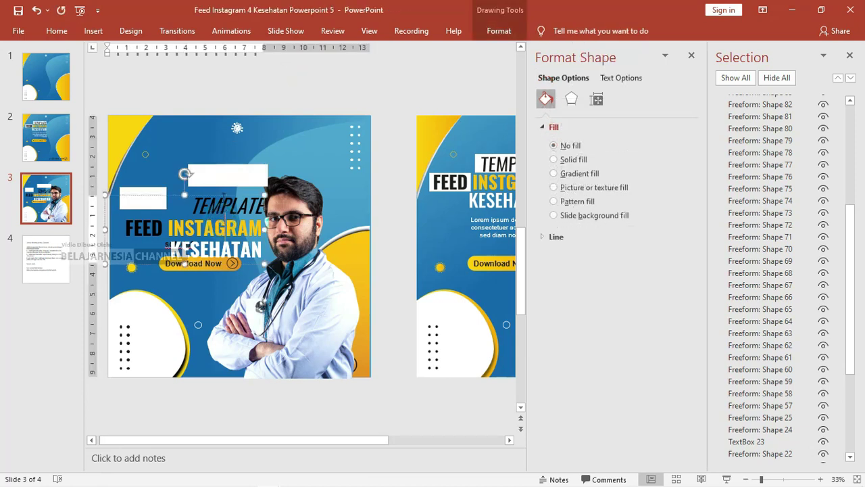
drag(223, 194, 250, 130)
click(245, 167)
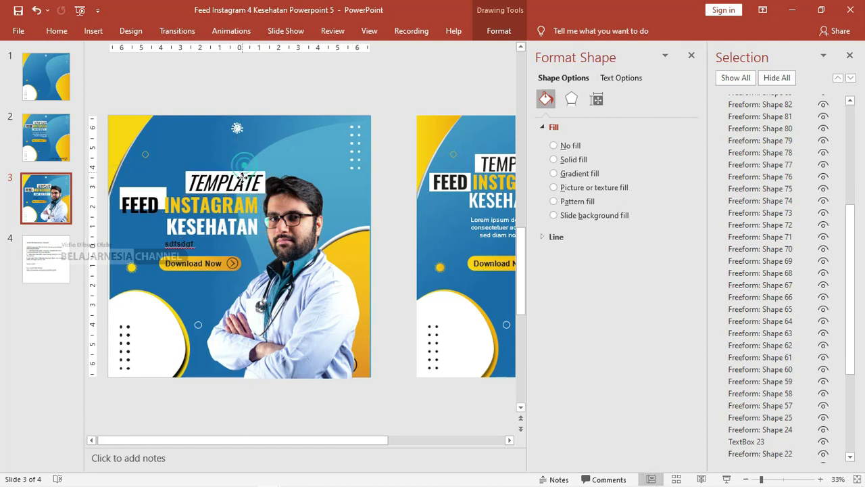
key(ctrl+z)
click(276, 84)
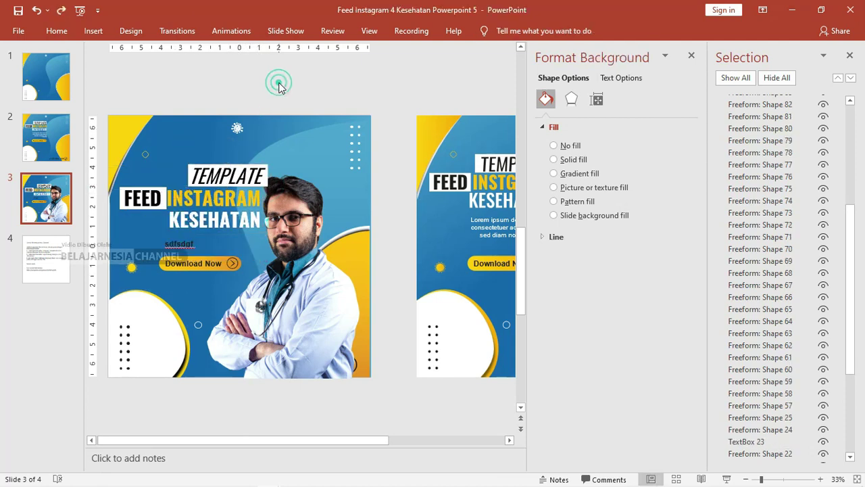
click(191, 245)
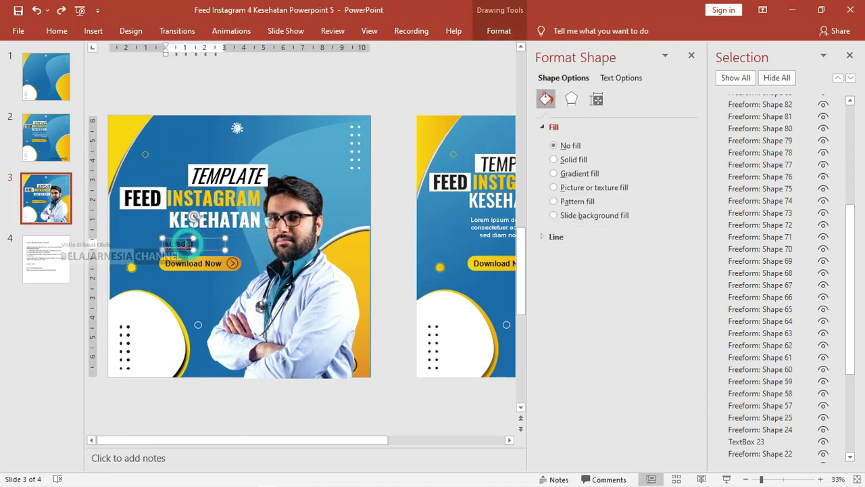
click(286, 97)
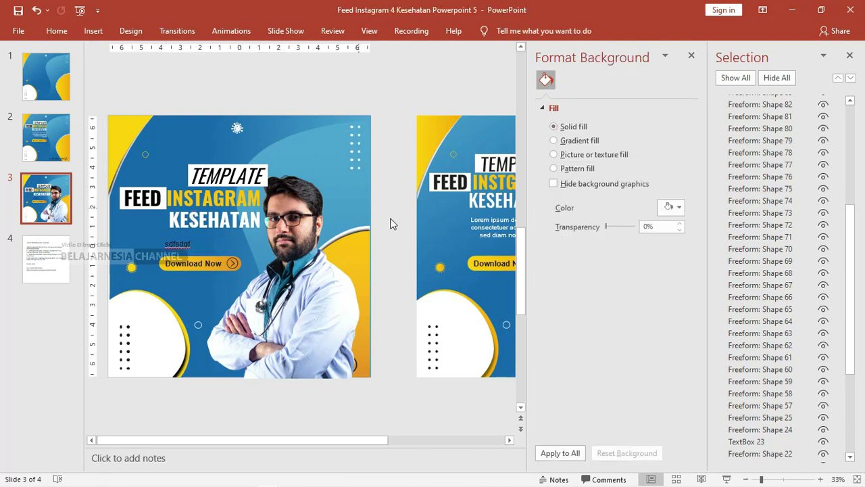
Step: Close the Format Background and Selection panes, then open Powerpoint 3 from the PPT folder
click(691, 56)
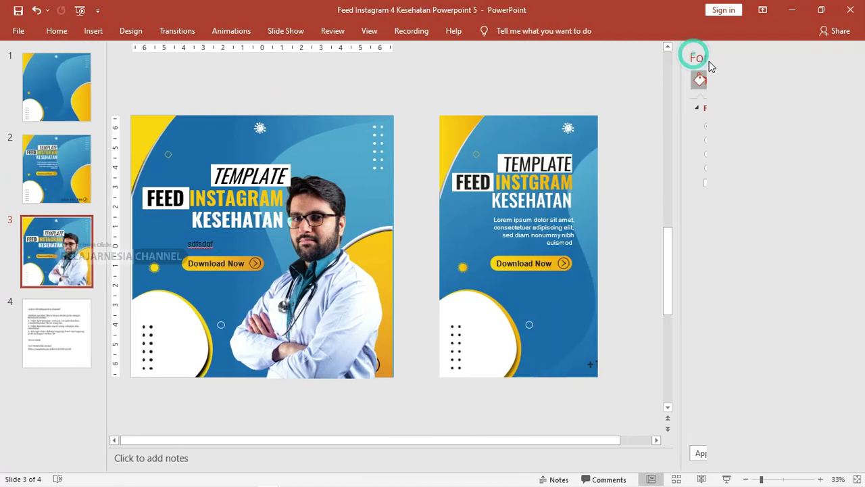
click(850, 55)
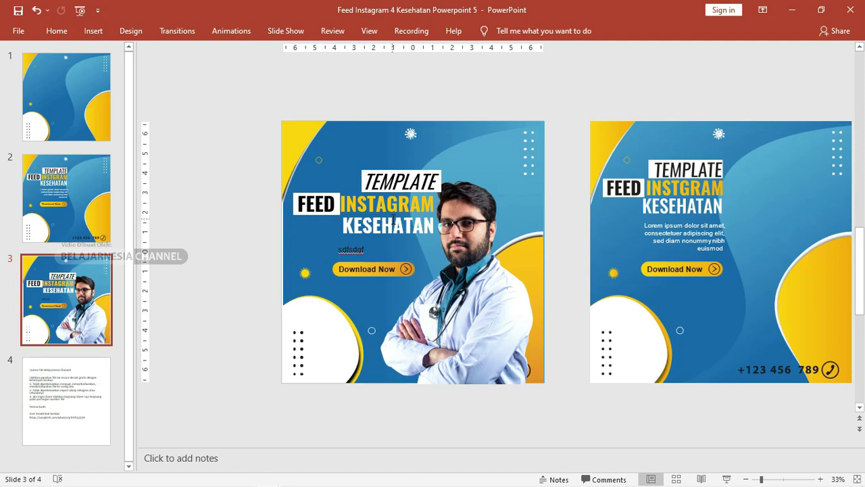
key(alt+Tab)
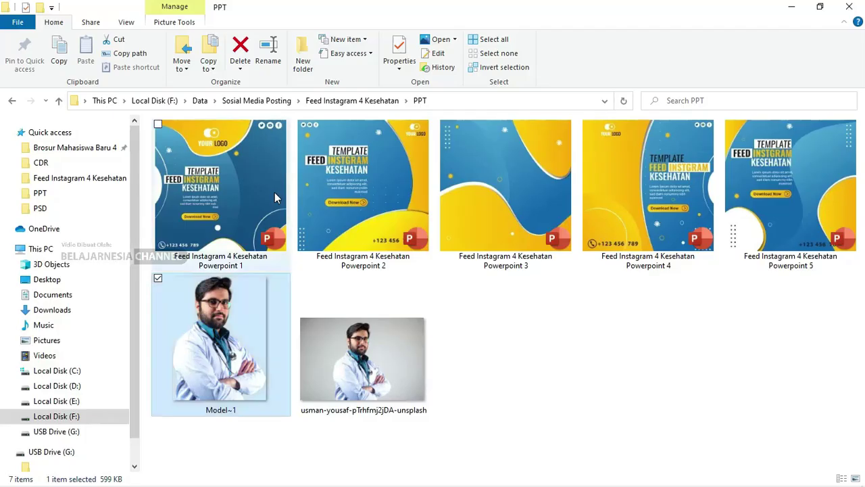
click(330, 264)
click(521, 207)
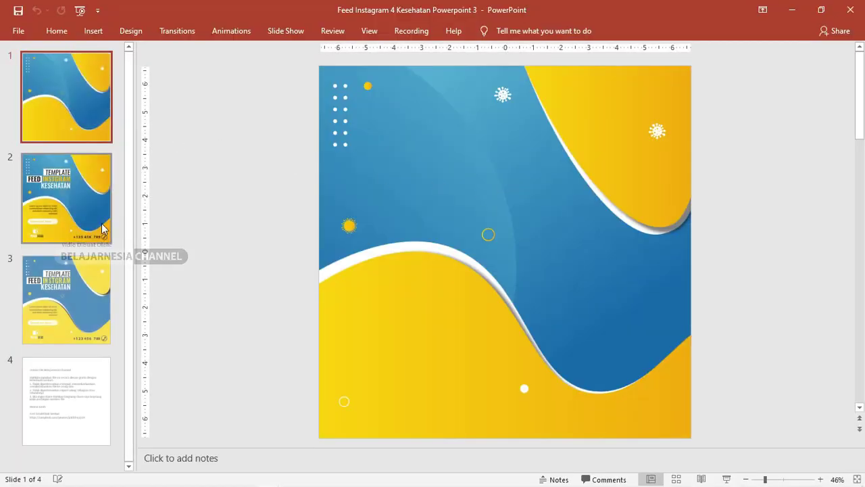
Step: Move slide 2 above slide 1 in Powerpoint 3, inspect slides 2 and 3, and return to Powerpoint 5
drag(88, 241, 87, 61)
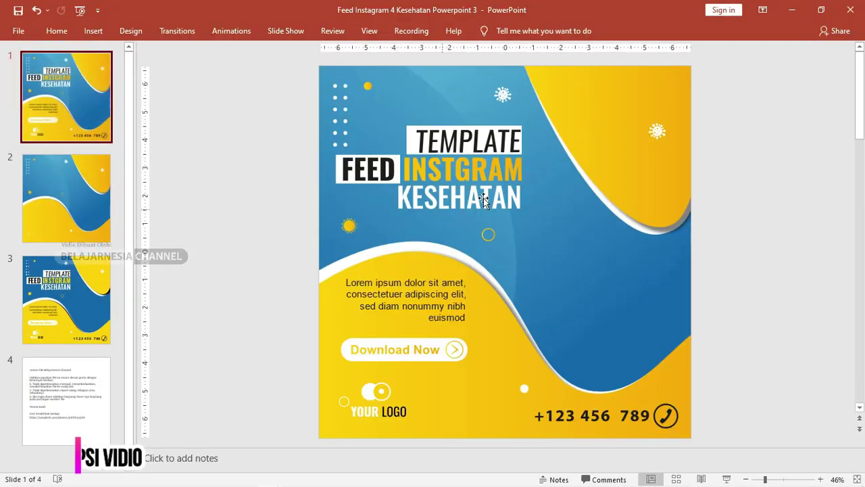
click(81, 223)
drag(484, 234, 487, 322)
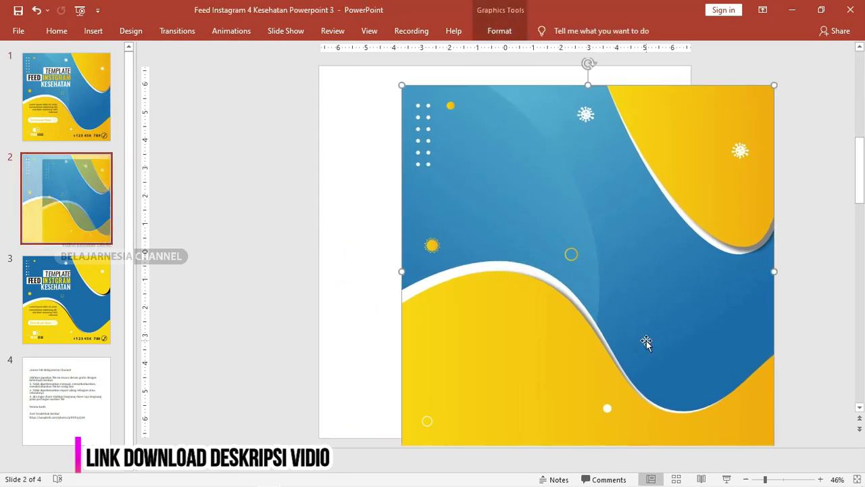
scroll(487, 323, down, 1)
mouse_move(319, 330)
mouse_down()
mouse_move(573, 277)
mouse_move(522, 209)
mouse_up()
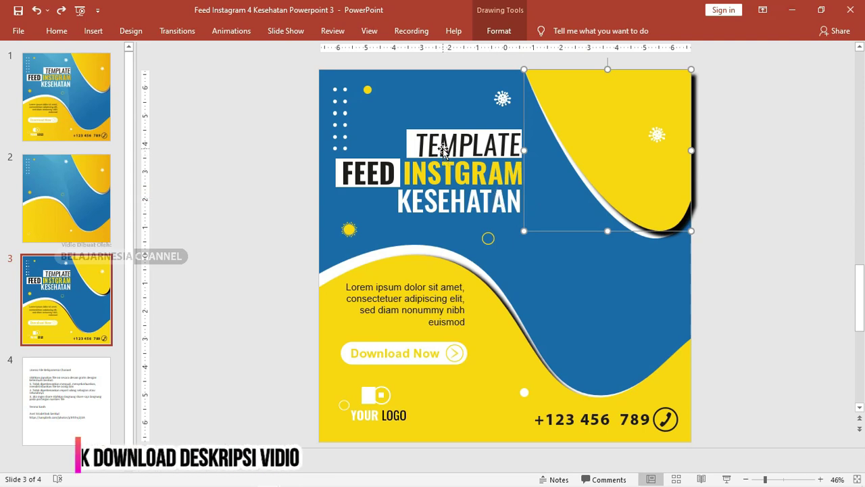
key(alt+Tab)
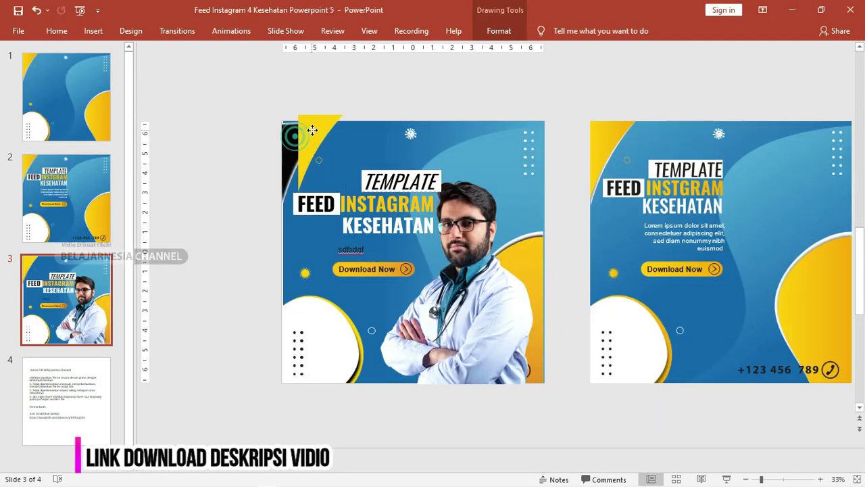
Step: With Edit Points, drag the yellow corner shape's top point right to widen its curve
click(312, 130)
scroll(301, 142, up, 2)
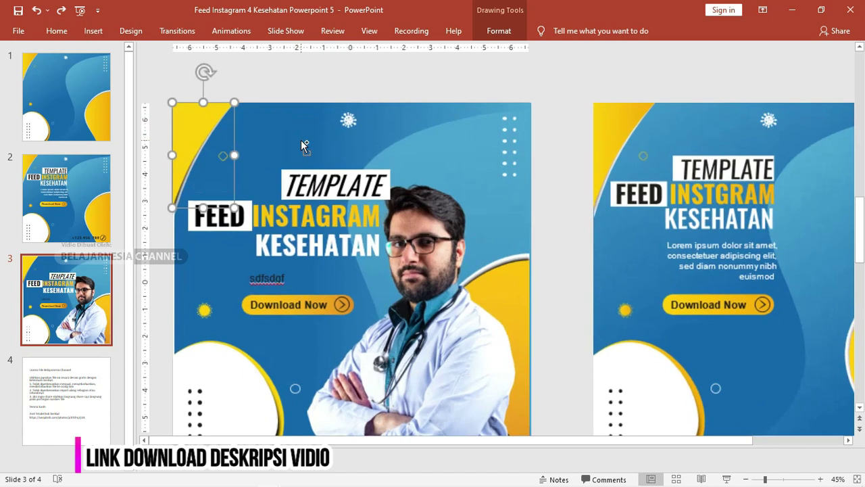
right_click(183, 115)
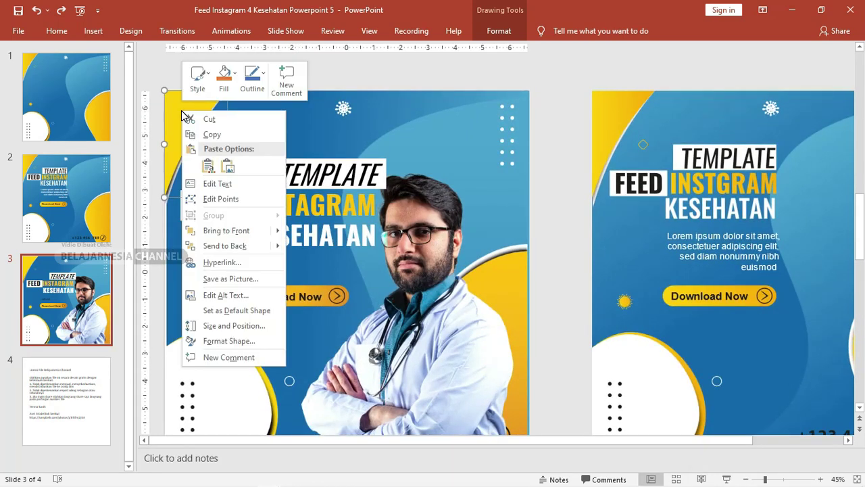
click(238, 199)
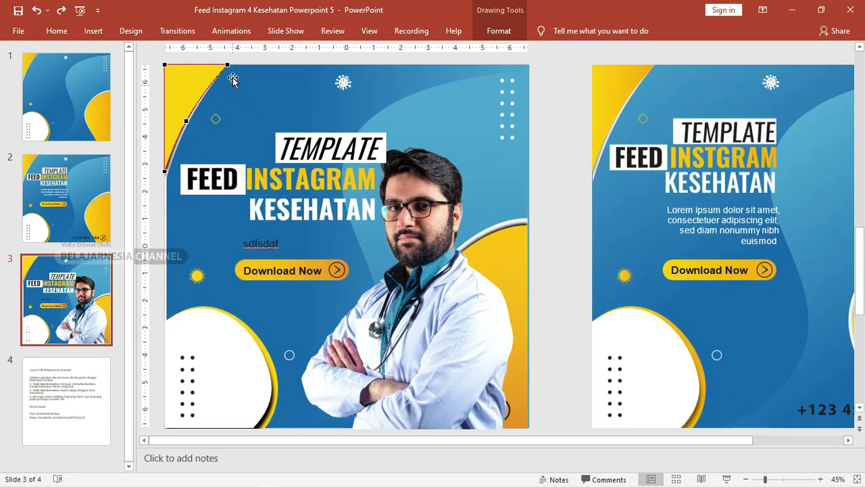
mouse_move(229, 65)
mouse_down()
mouse_move(282, 65)
mouse_move(221, 68)
mouse_up()
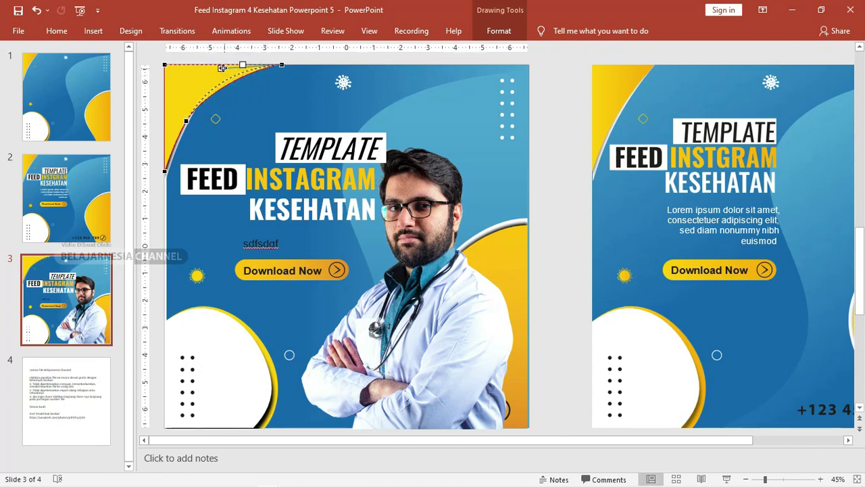
click(297, 58)
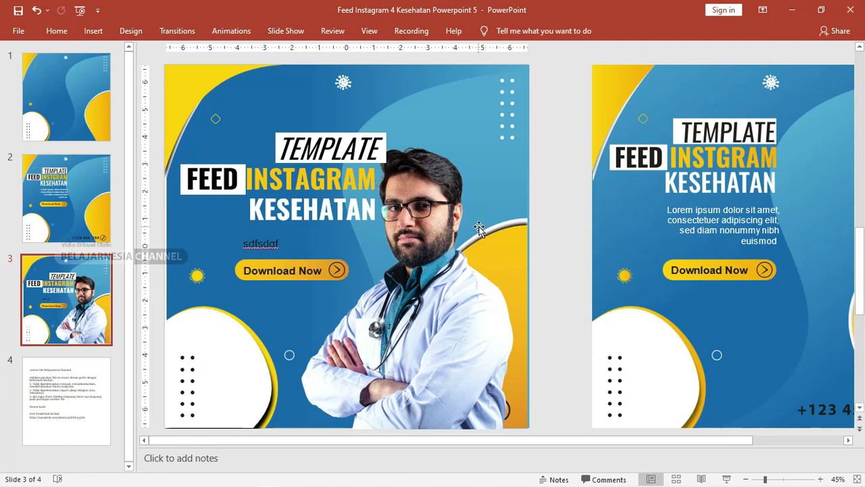
click(58, 296)
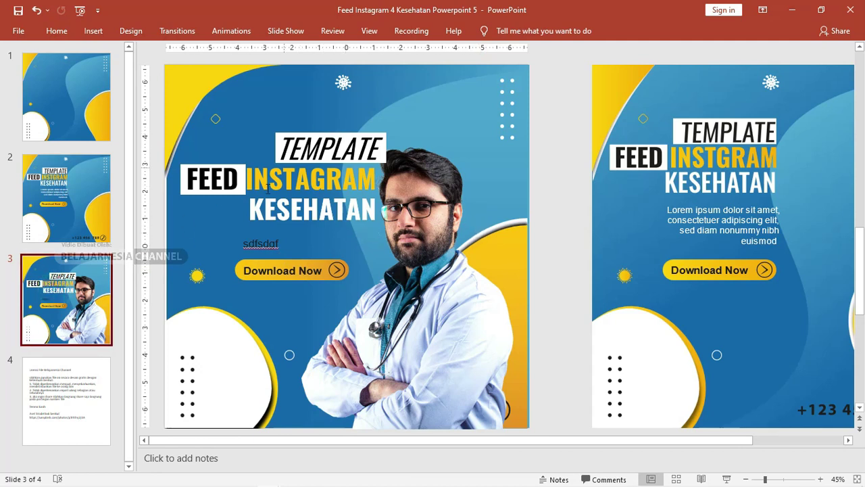